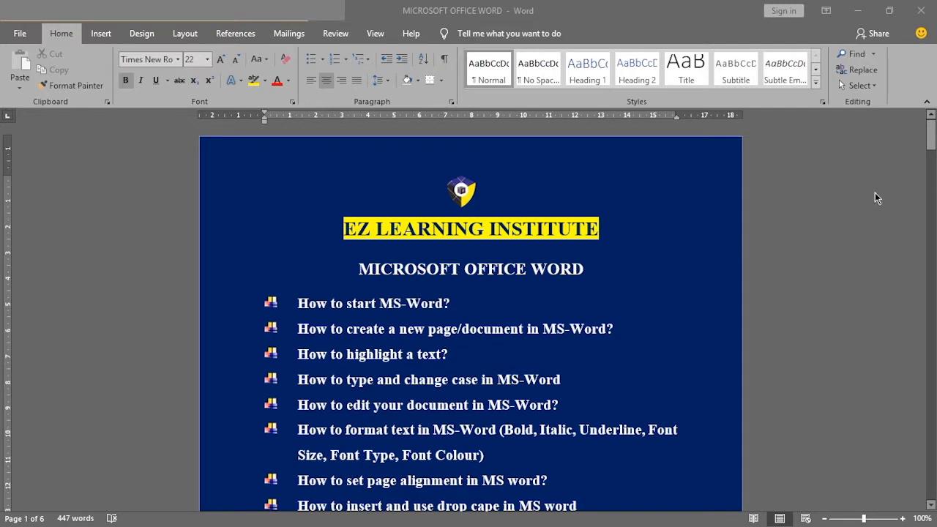
- Review the course topic list in the MICROSOFT OFFICE WORD document through to the green and white flag drawing
mouse_move(934, 147)
mouse_down()
mouse_move(934, 172)
mouse_move(933, 150)
mouse_up()
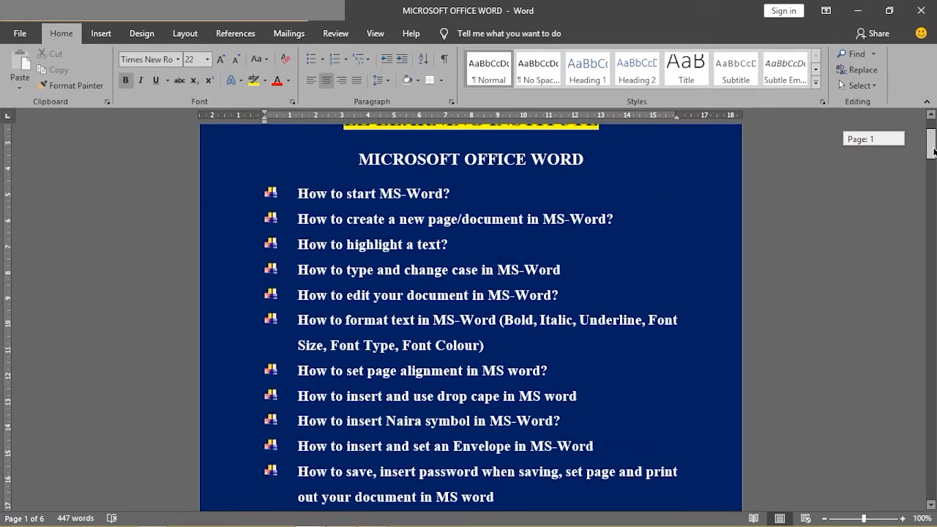
drag(934, 150, 933, 172)
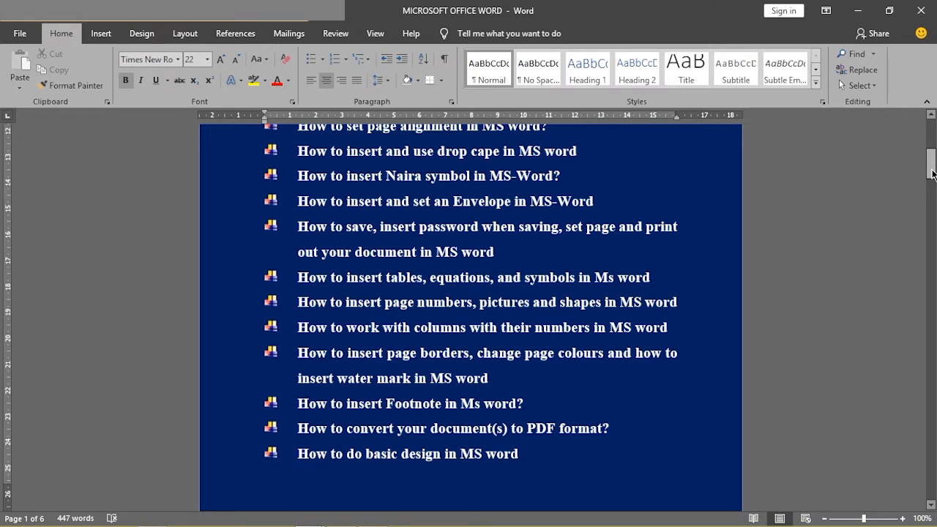
drag(933, 174, 933, 174)
mouse_move(928, 169)
mouse_down()
mouse_move(920, 224)
mouse_move(930, 419)
mouse_move(921, 329)
mouse_up()
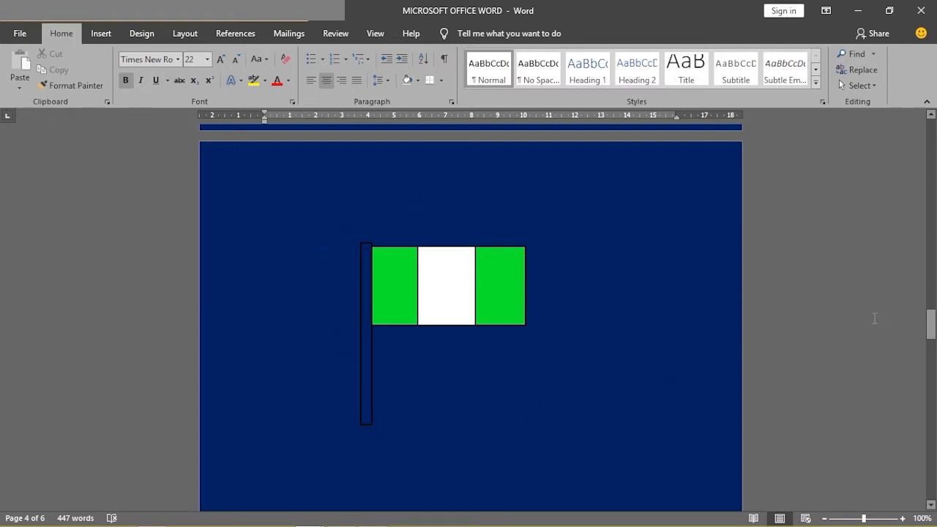
mouse_move(929, 329)
mouse_down()
mouse_move(928, 287)
mouse_move(909, 287)
mouse_move(926, 271)
mouse_move(907, 272)
mouse_move(909, 306)
mouse_move(909, 270)
mouse_move(932, 335)
mouse_up()
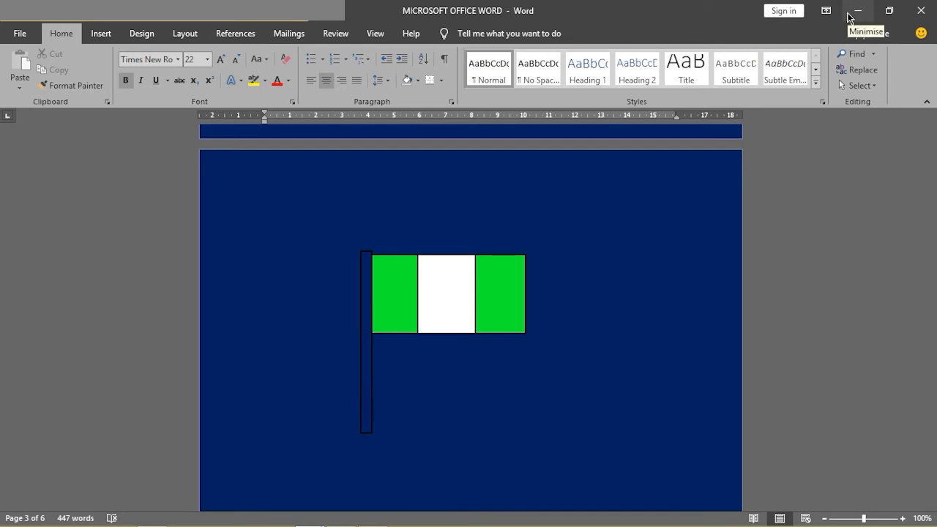
- Switch to the practice1 document, delete the text "Ctrl + A" on page 2, and place the cursor on that blank page
click(849, 16)
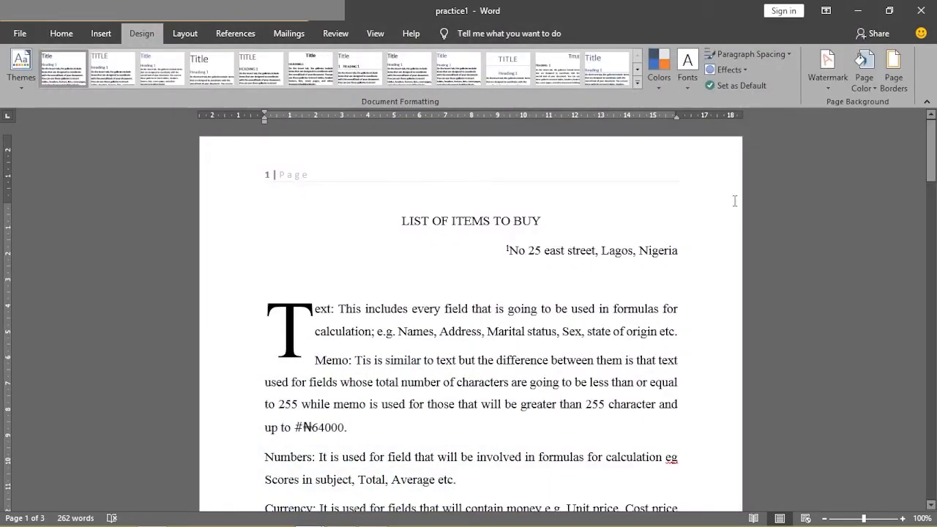
drag(928, 151, 923, 272)
drag(314, 227, 266, 228)
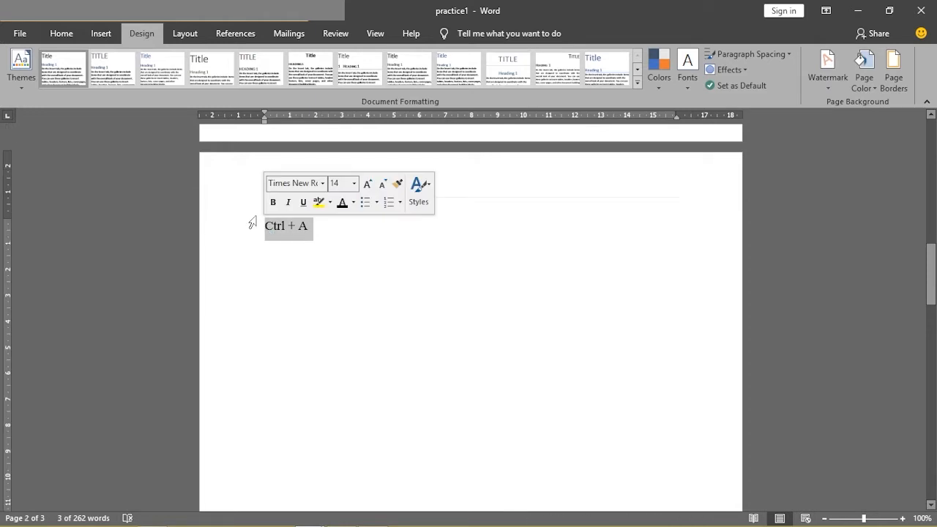
click(373, 253)
click(326, 229)
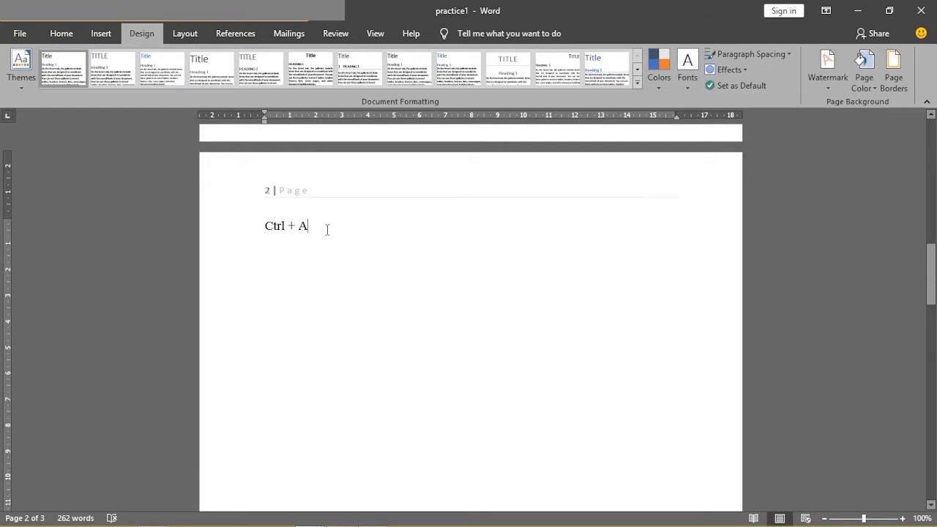
drag(323, 229, 265, 232)
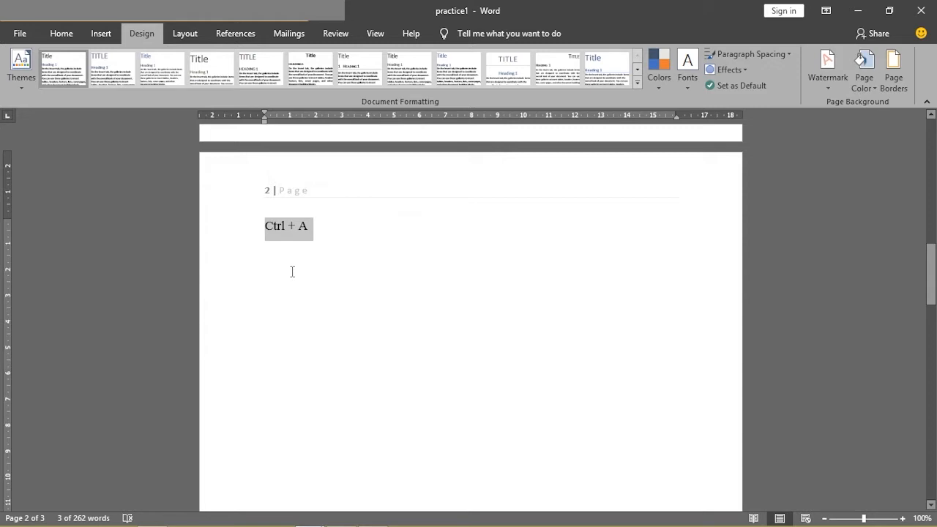
key(BackSpace)
key(BackSpace)
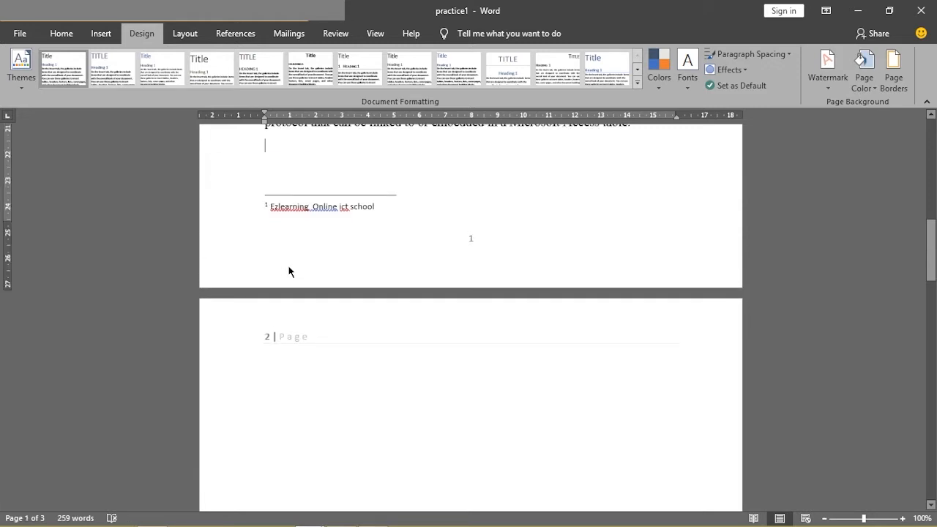
click(278, 387)
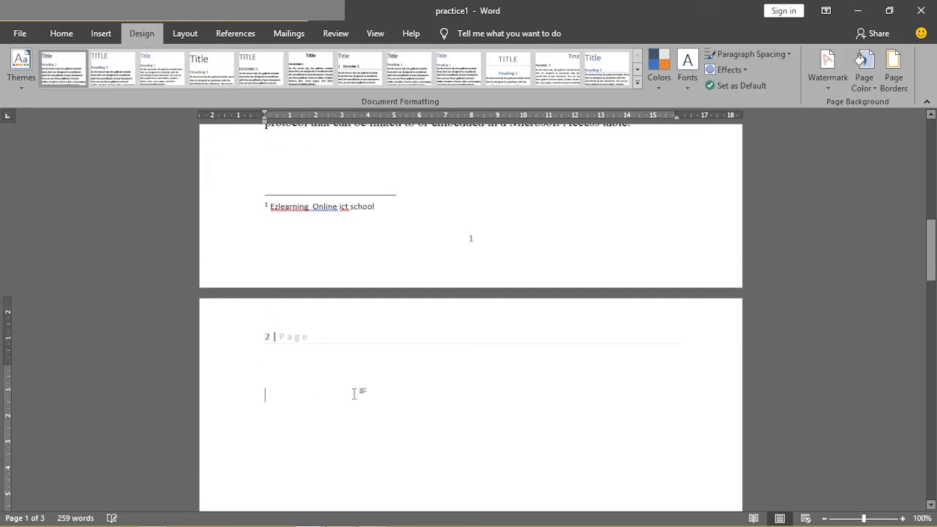
drag(932, 243, 934, 270)
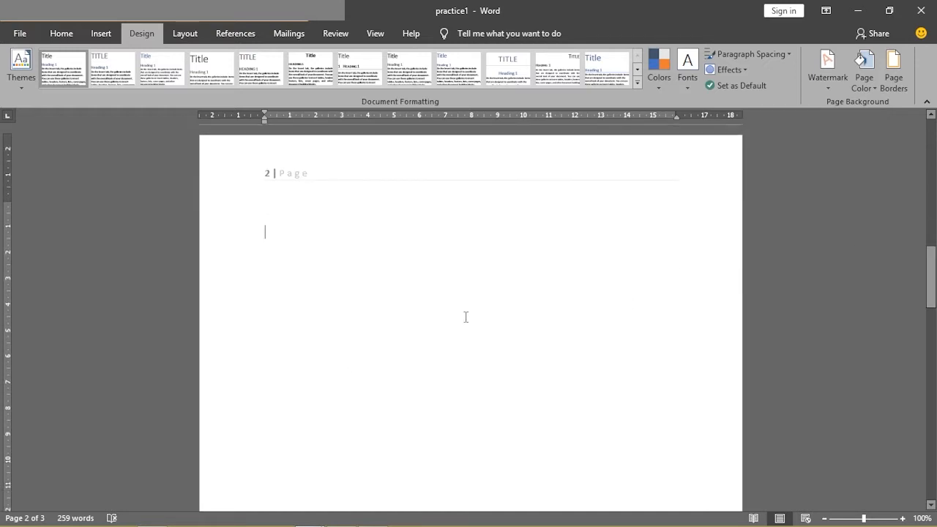
- Examine the finished flag in the MICROSOFT OFFICE WORD document as the reference, and return to practice1
mouse_move(307, 515)
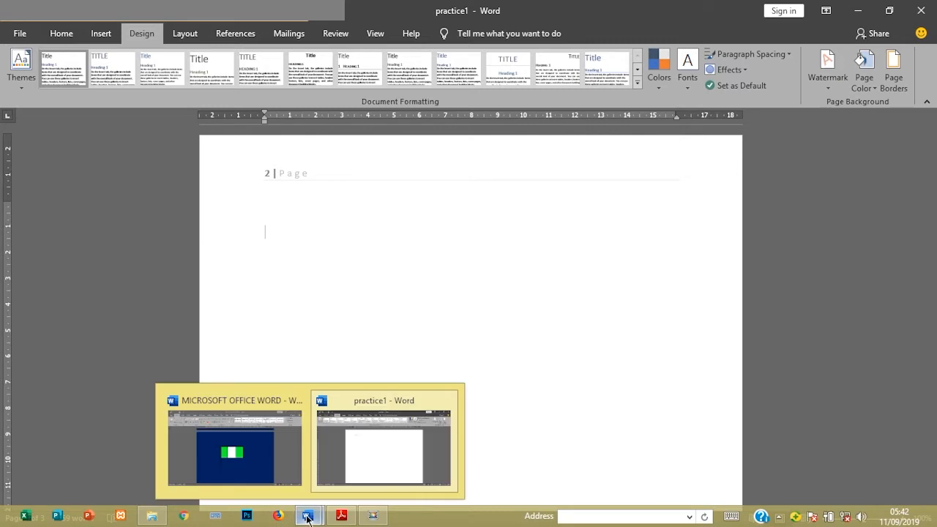
click(284, 459)
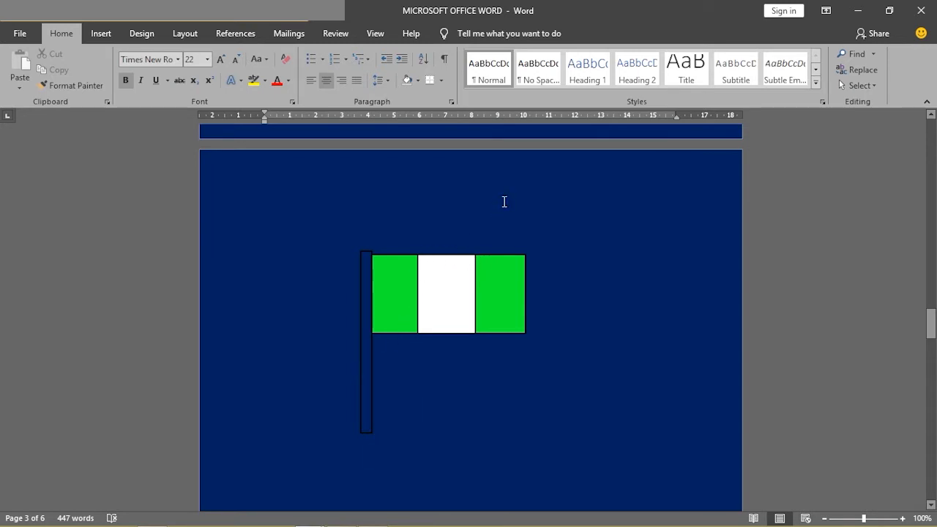
click(849, 16)
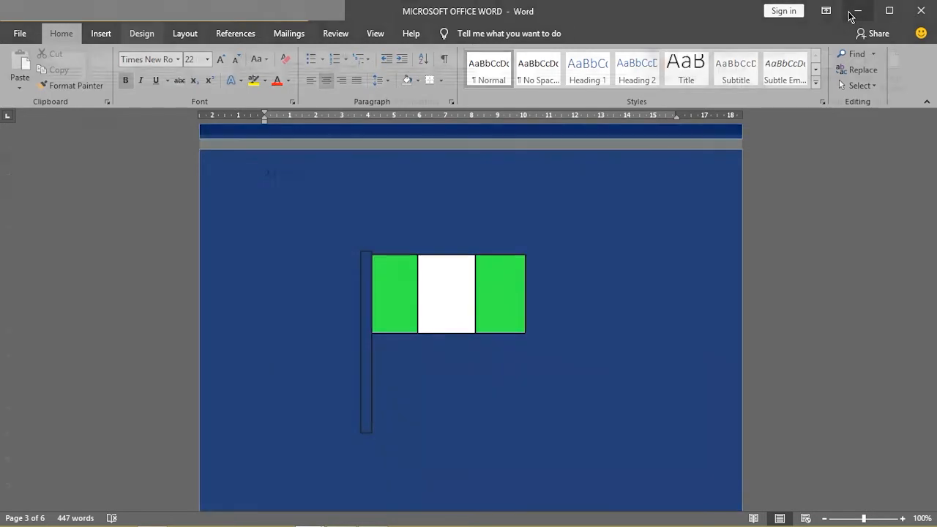
- Draw a tall, narrow rectangle about 8.12 cm high and 0.58 cm wide on page 2 as the flagpole
click(102, 34)
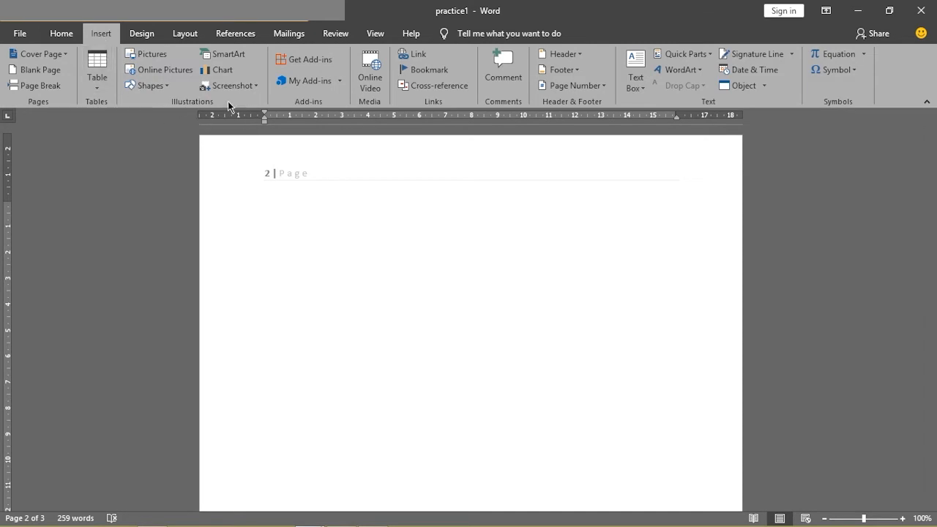
click(167, 86)
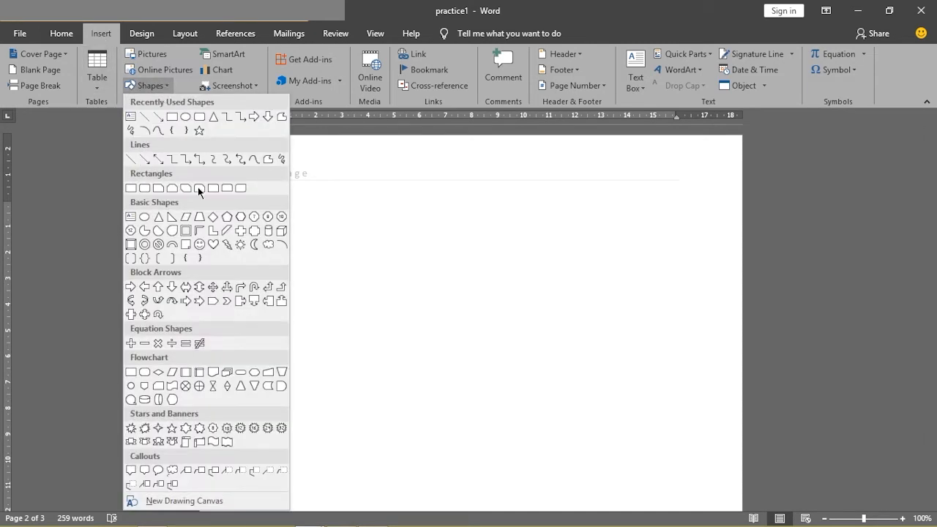
click(174, 117)
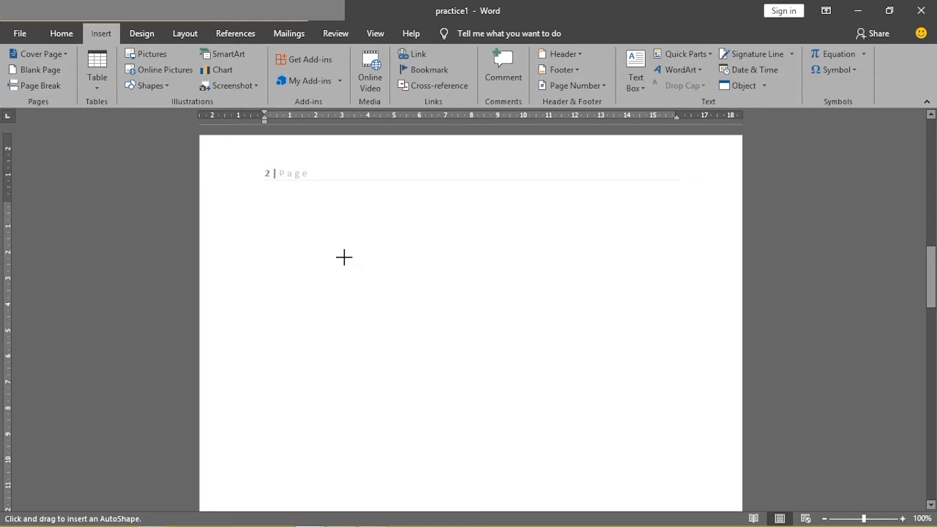
mouse_move(346, 258)
mouse_down()
mouse_move(347, 404)
mouse_move(364, 450)
mouse_move(359, 466)
mouse_up()
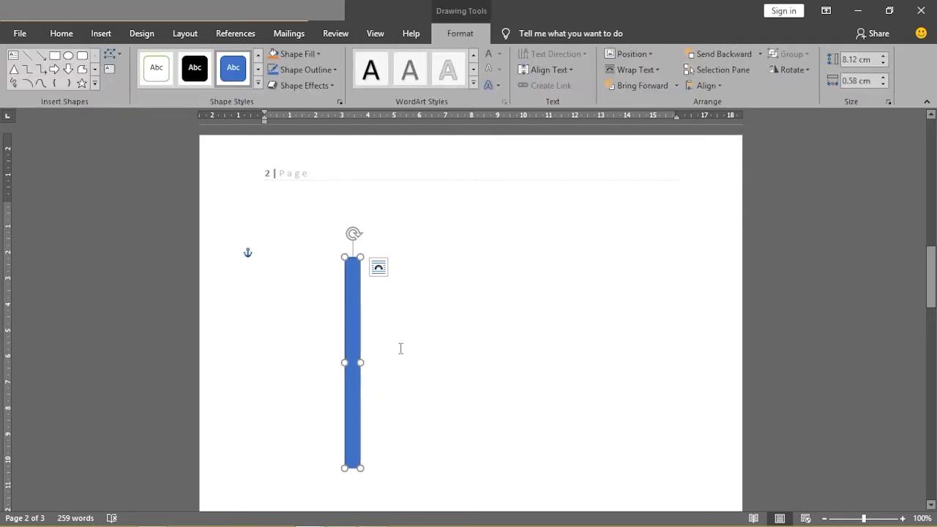
- Stretch the rectangle to about 11.11 cm wide, and narrow it back to about 0.5 cm
drag(359, 362, 631, 360)
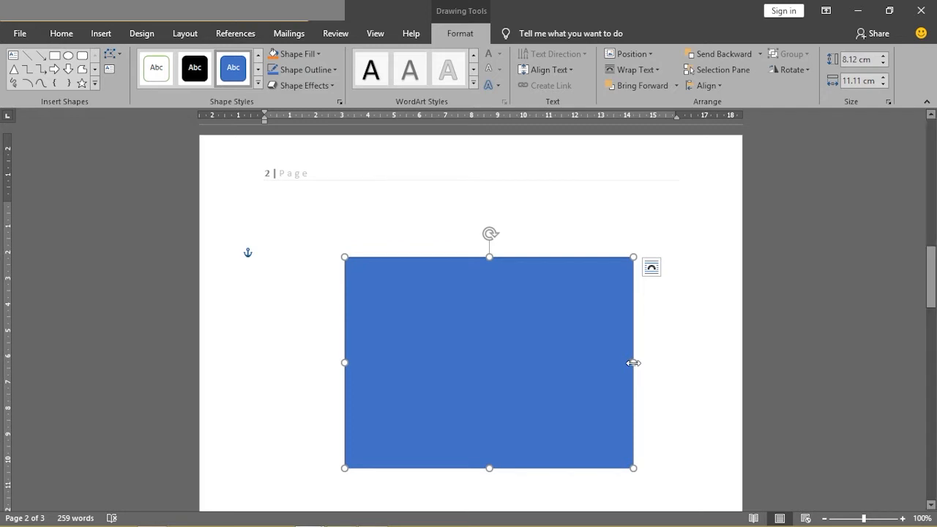
drag(633, 363, 634, 362)
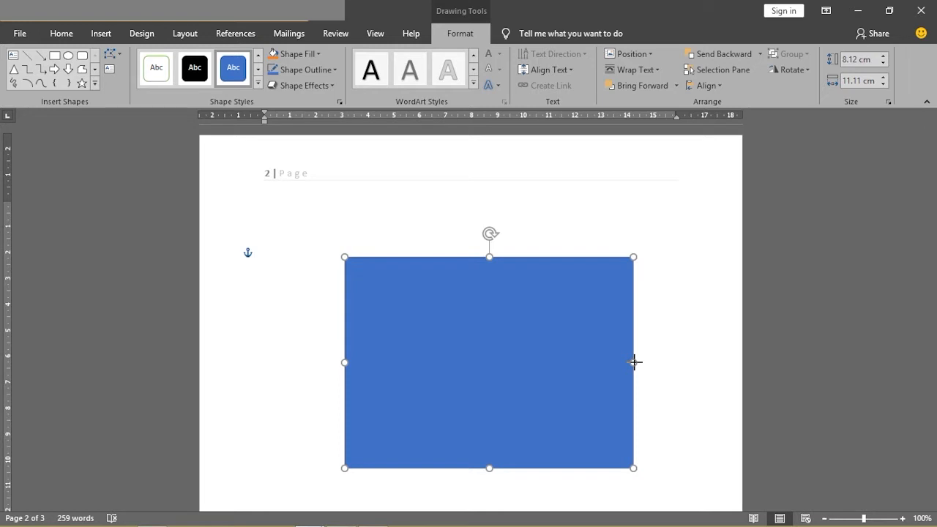
drag(634, 362, 359, 357)
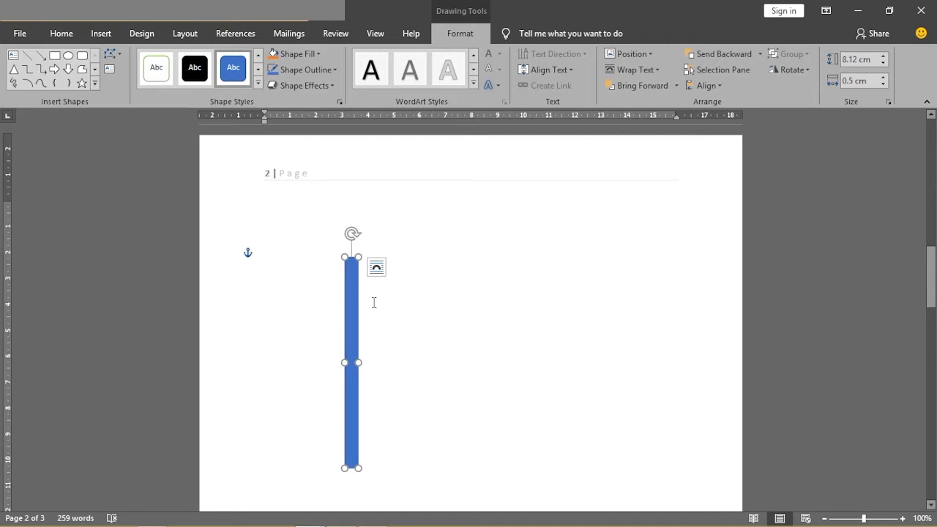
- Move the rectangle to the right side of the page and draw a near-vertical line about 6.85 cm long in the free space
drag(352, 319, 570, 327)
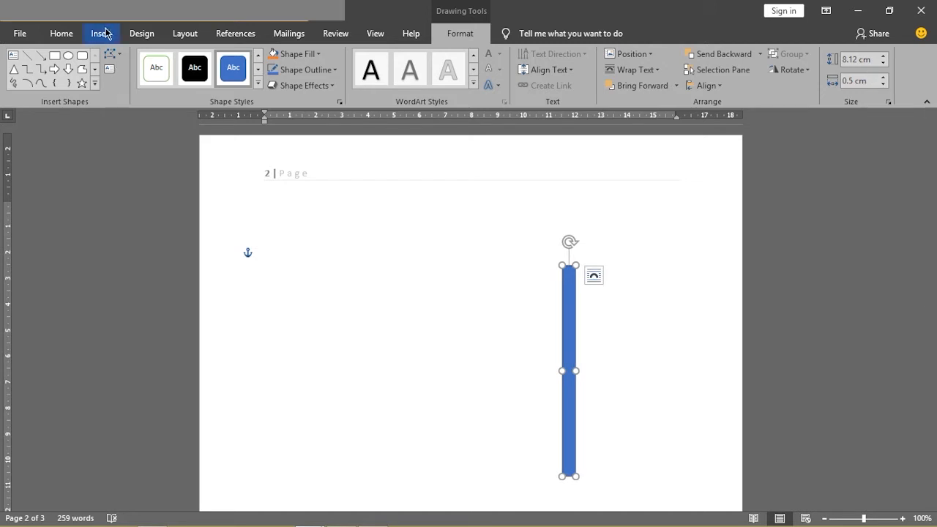
click(102, 33)
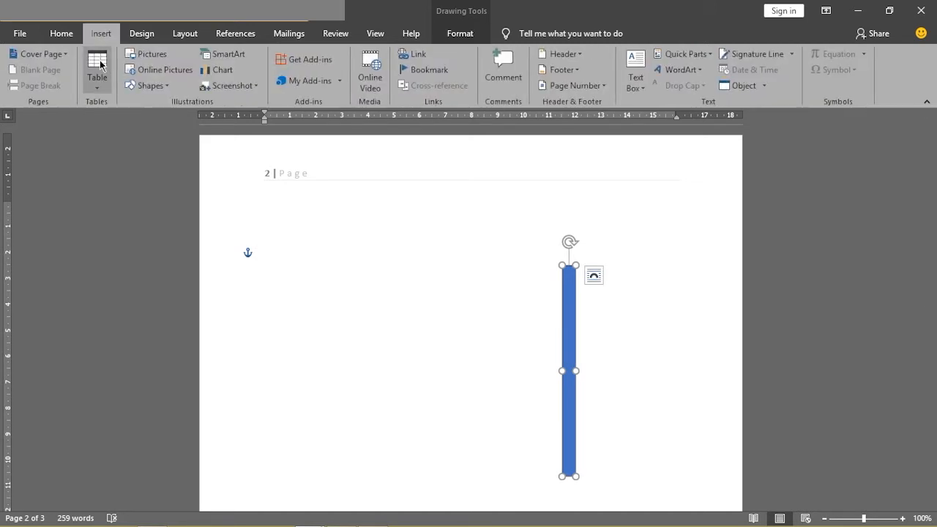
click(163, 91)
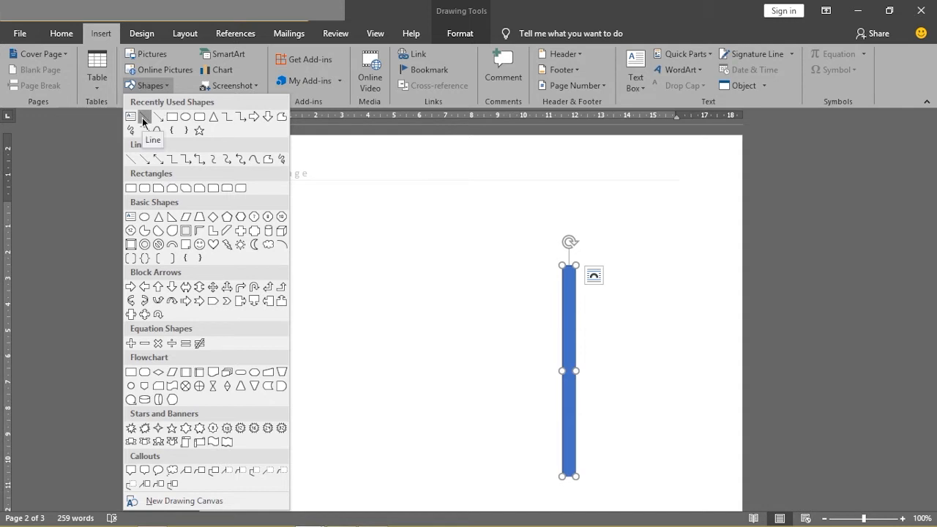
click(143, 117)
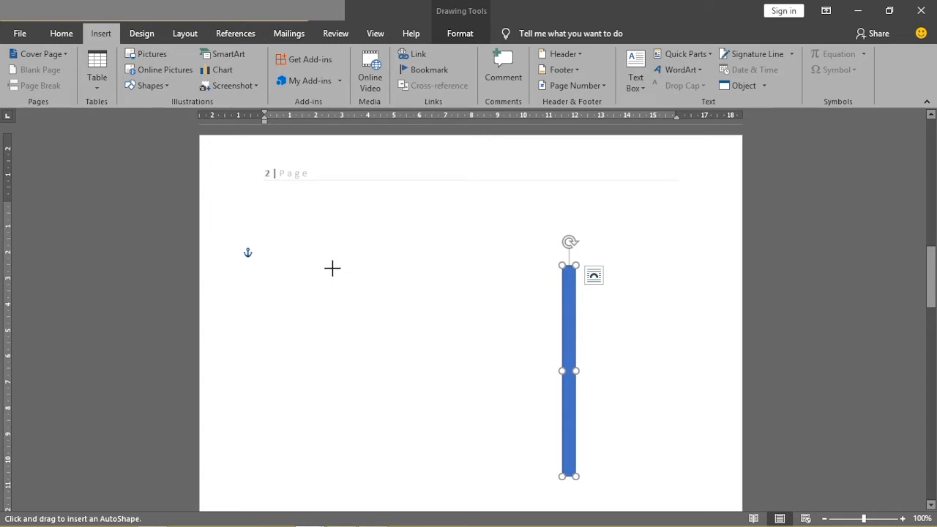
drag(332, 267, 331, 446)
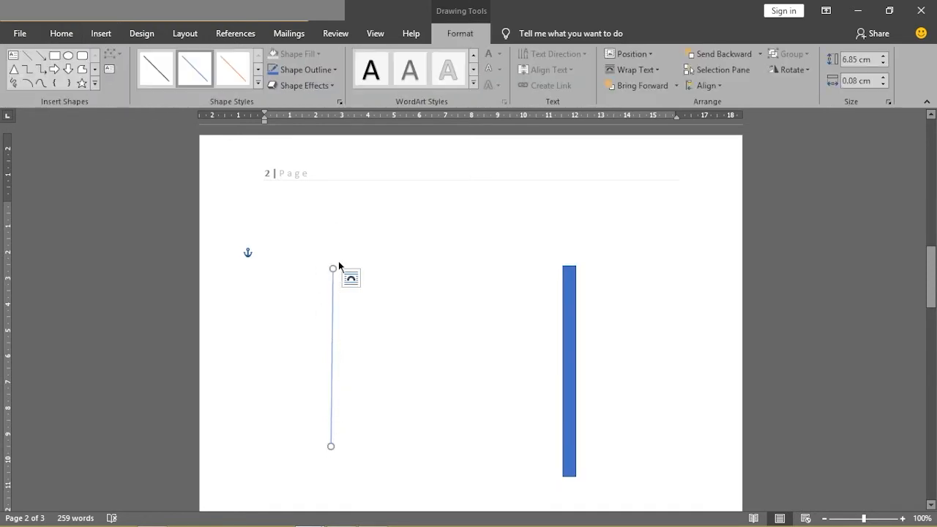
- Try a 6 pt outline weight on the line, and delete the line
click(328, 71)
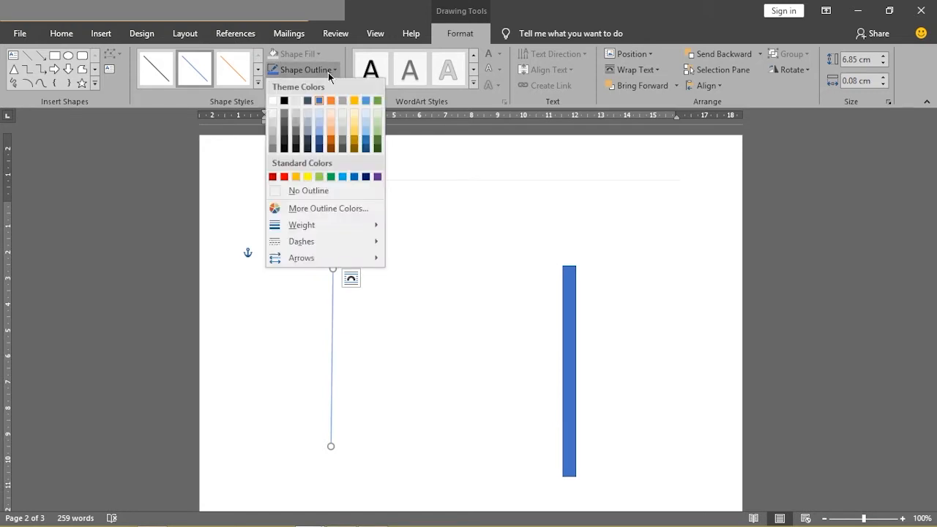
mouse_move(324, 222)
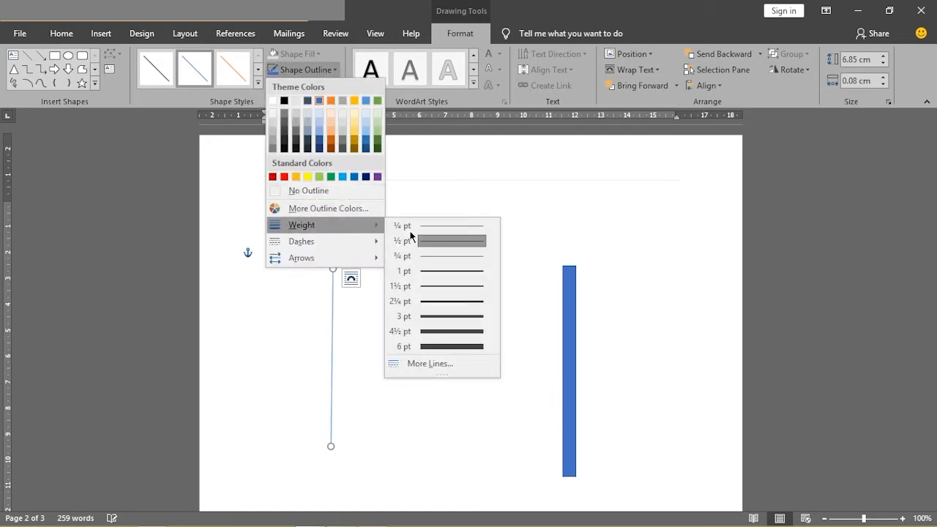
click(454, 346)
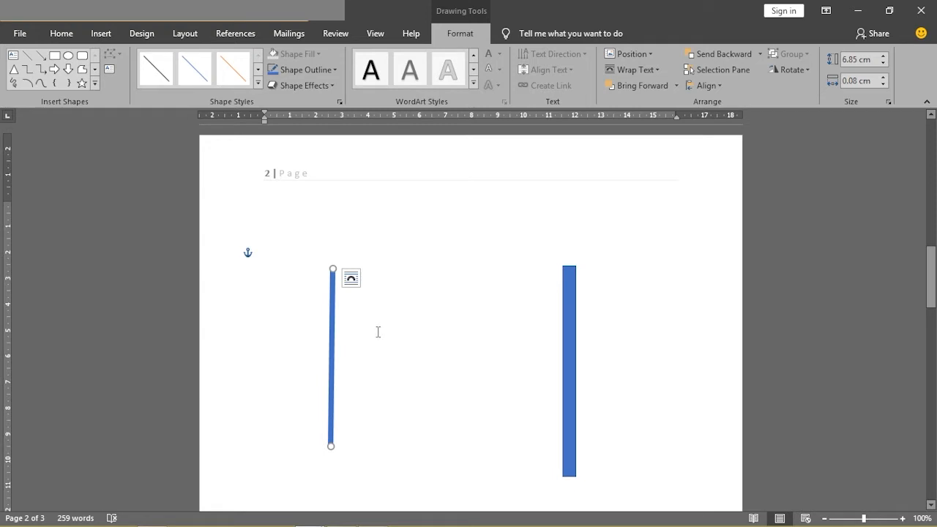
key(Delete)
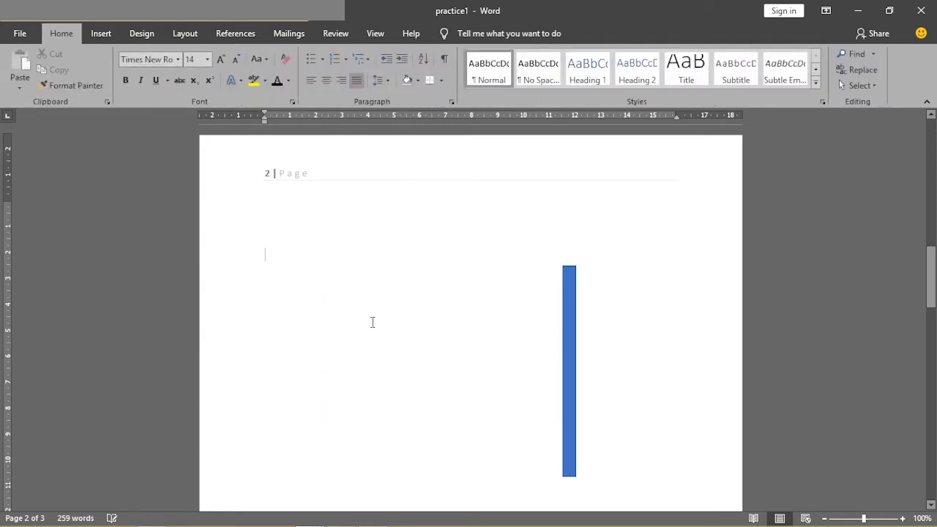
- Move the rectangle to the upper left area of page 2, and compare it with the flagpole in the MICROSOFT OFFICE WORD document
mouse_move(568, 338)
mouse_down()
mouse_move(370, 339)
mouse_move(333, 302)
mouse_up()
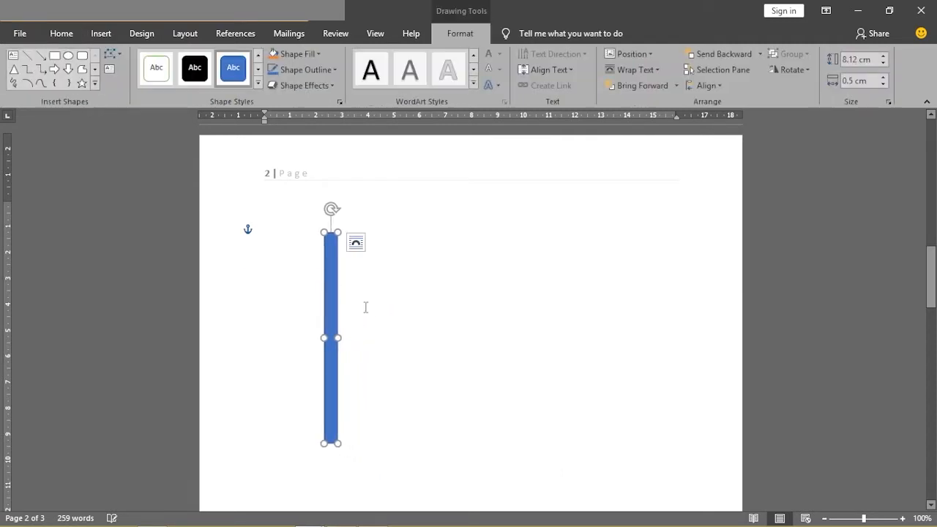
mouse_move(306, 518)
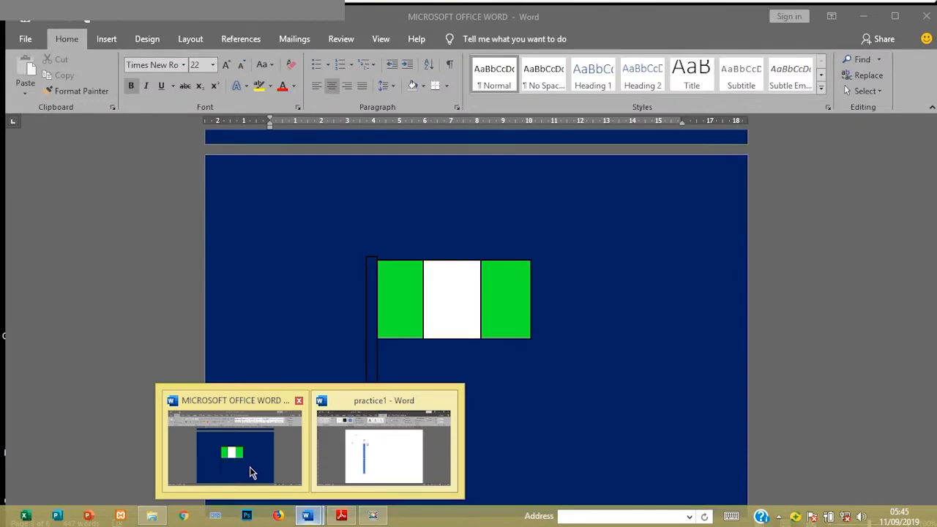
click(251, 471)
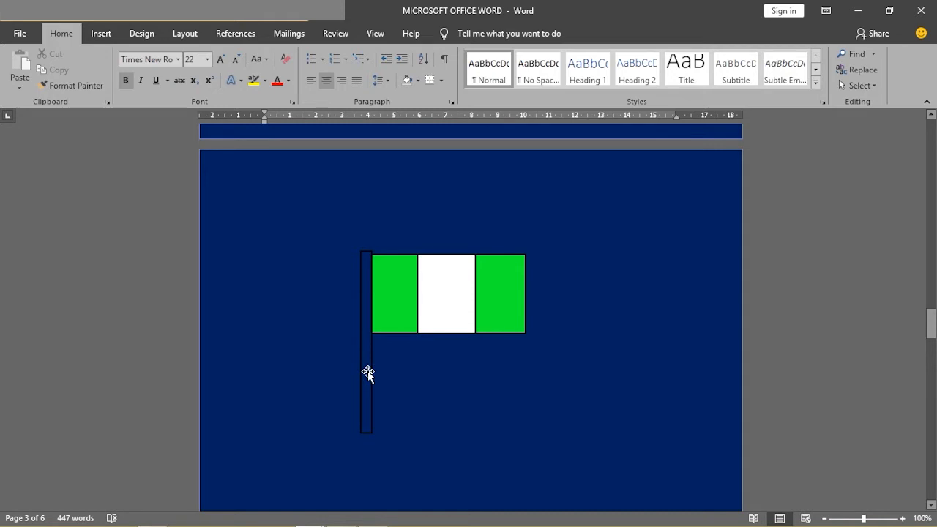
mouse_move(313, 521)
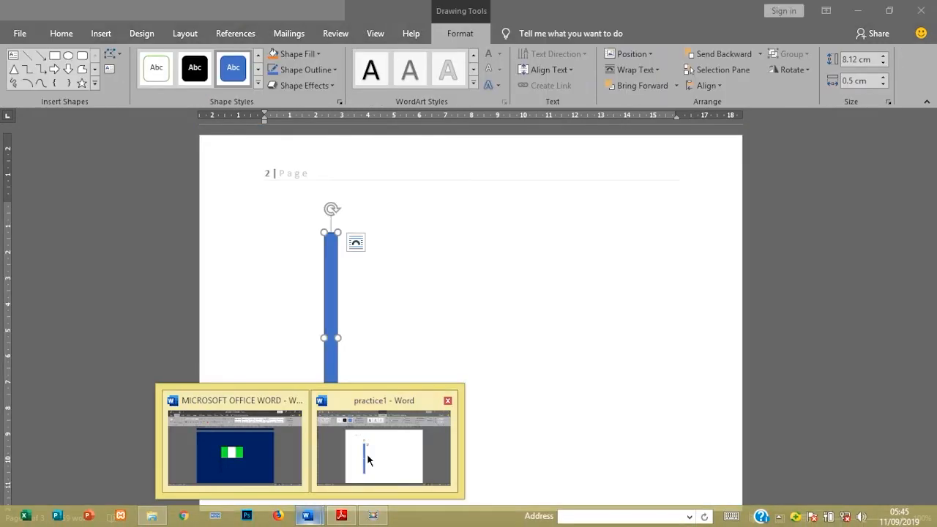
click(370, 461)
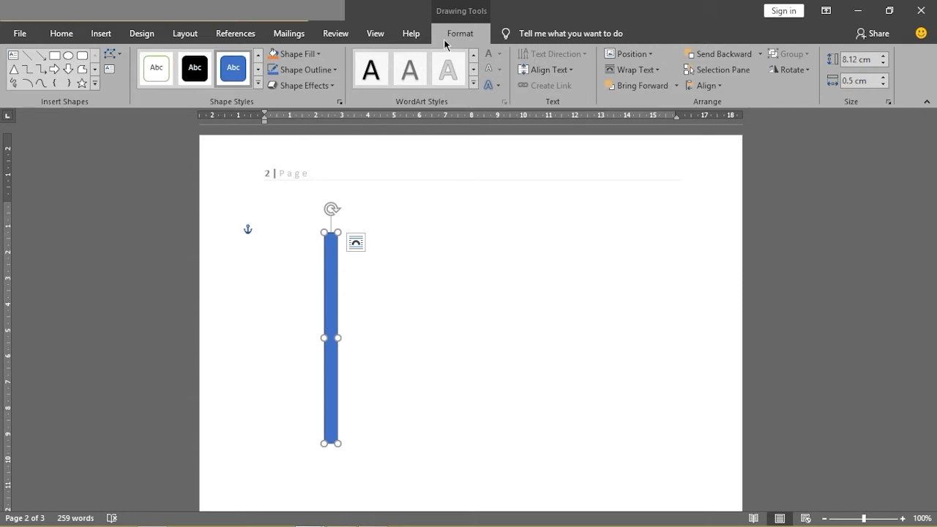
- Remove the fill from the flagpole rectangle and shift it slightly up and to the left on page 2
click(319, 55)
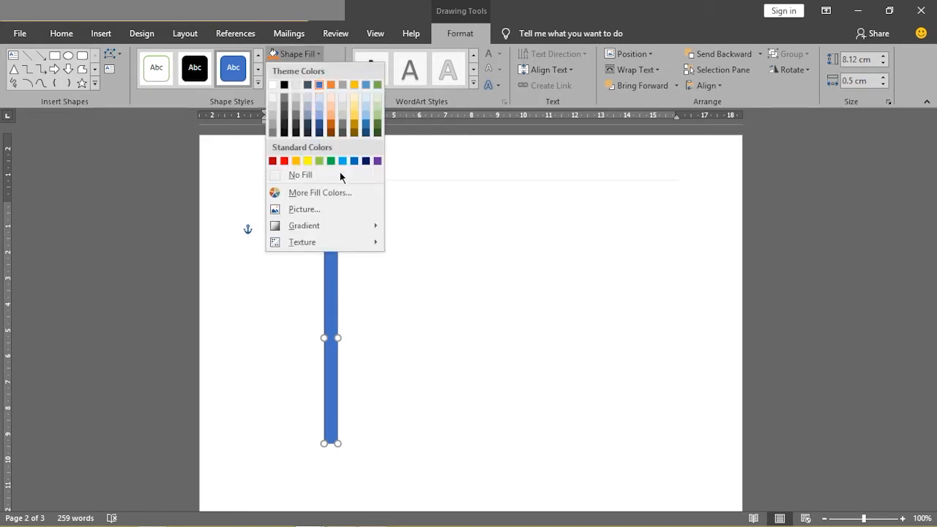
click(300, 176)
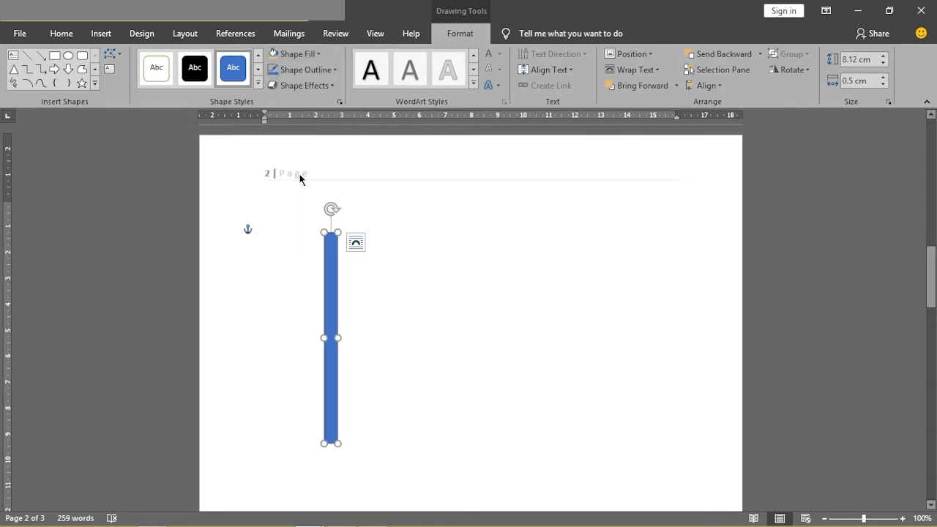
mouse_move(333, 293)
mouse_down()
mouse_move(356, 288)
mouse_move(320, 287)
mouse_up()
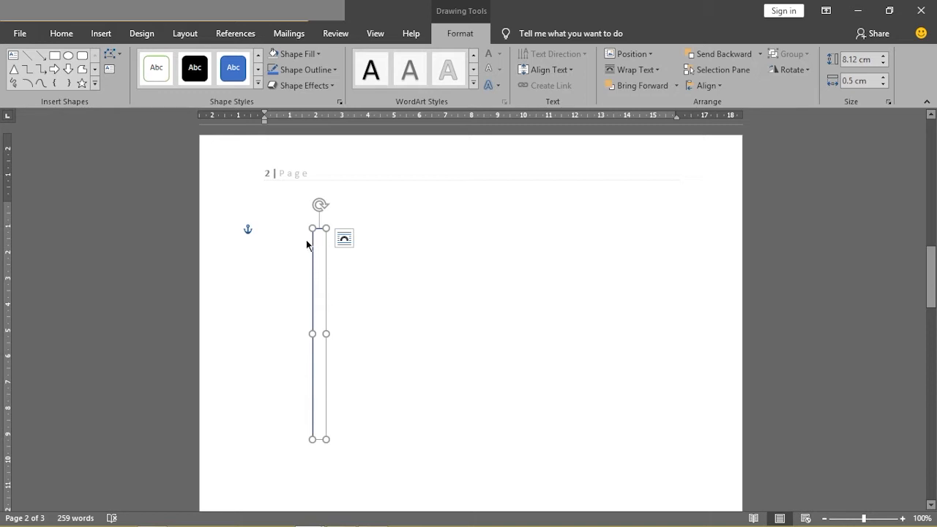
- Set the flagpole rectangle's outline weight to 2¼ pt and deselect it
click(337, 71)
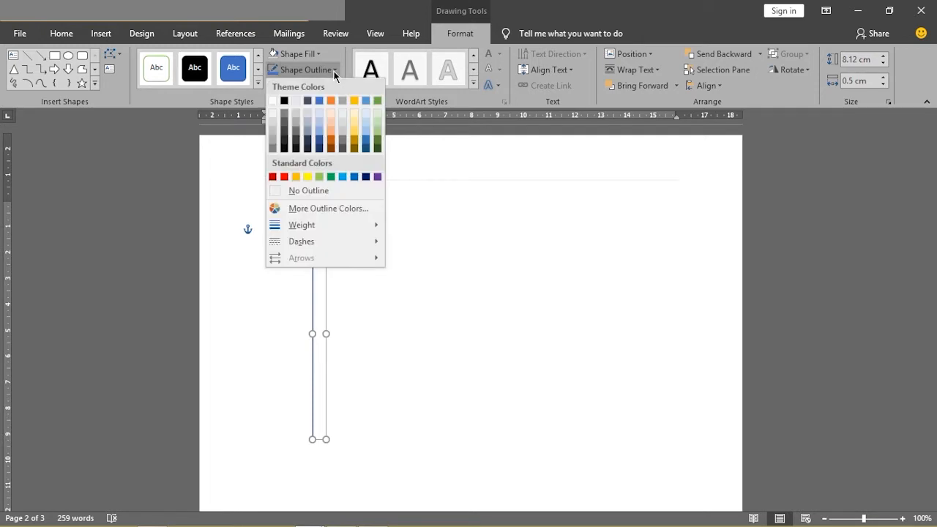
mouse_move(291, 227)
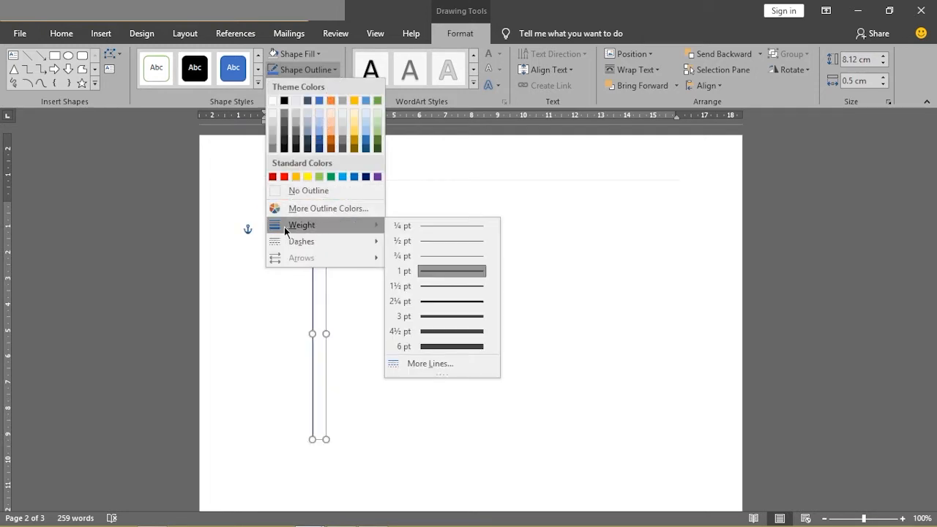
click(432, 302)
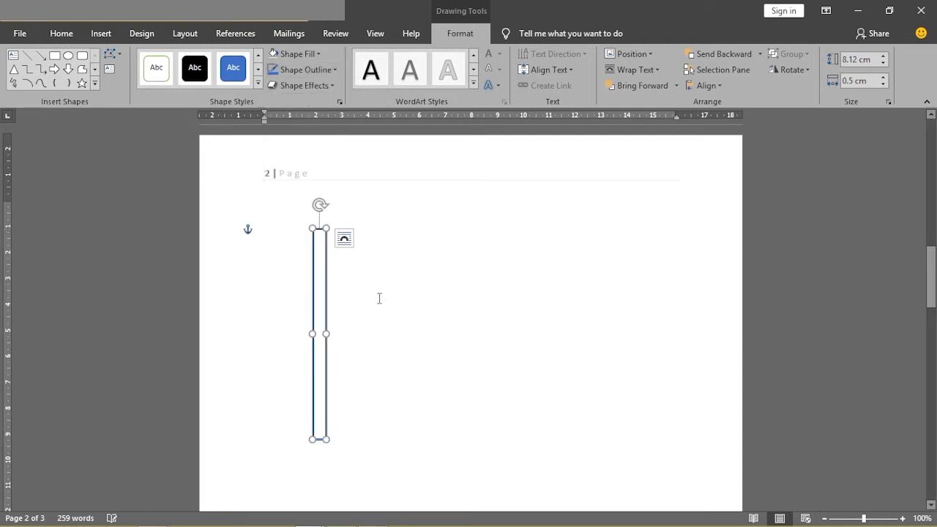
click(355, 306)
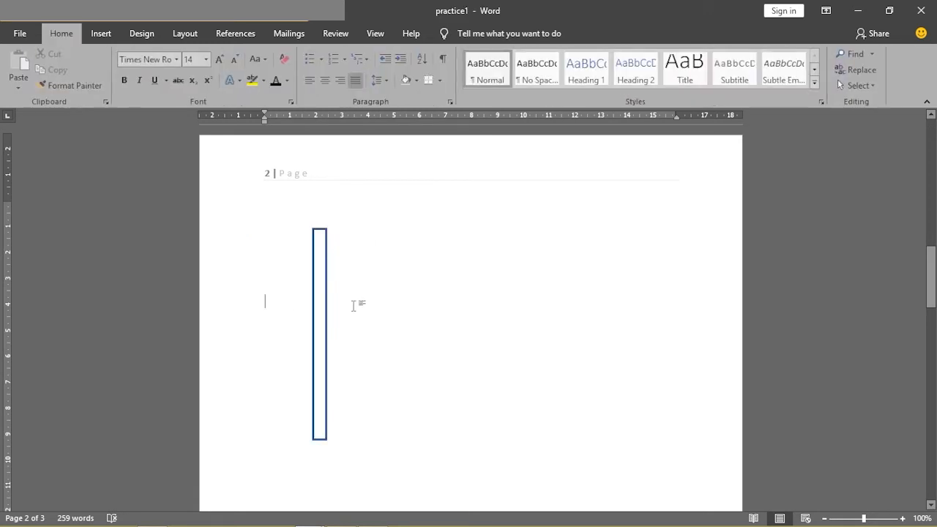
click(319, 249)
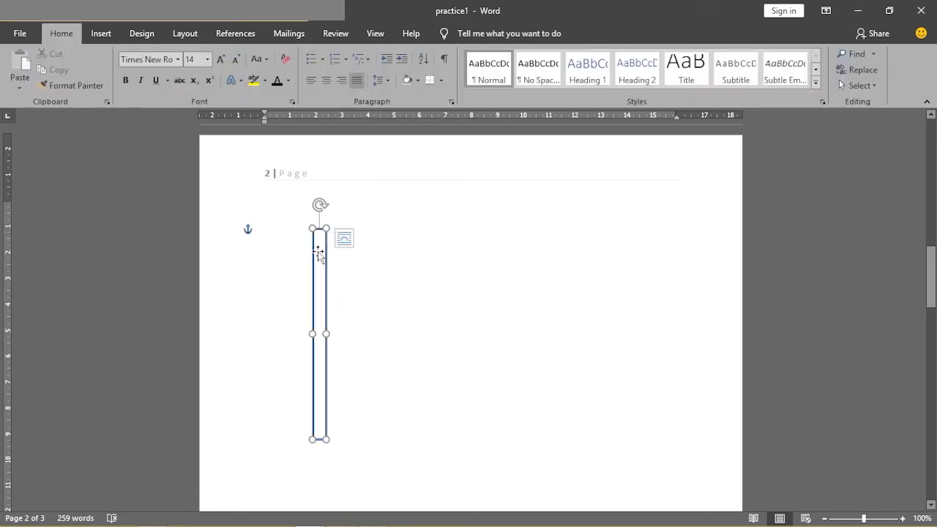
click(348, 289)
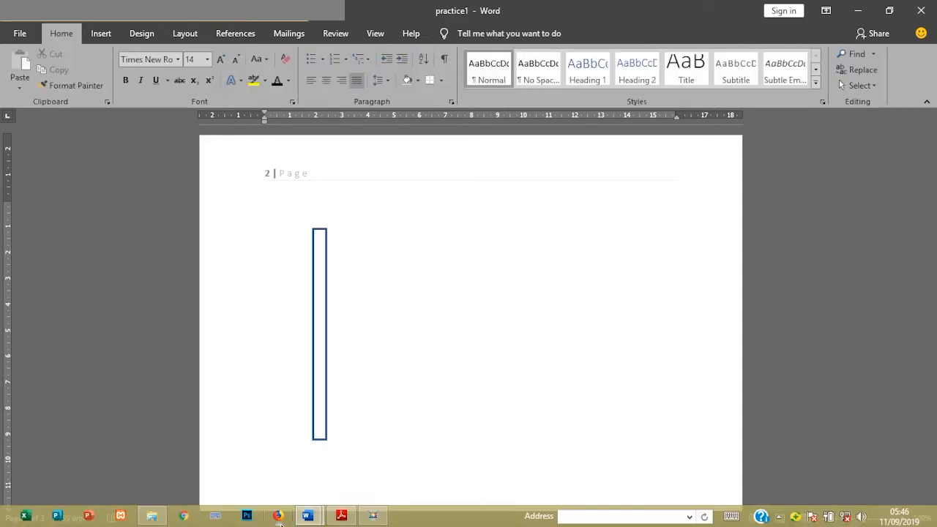
- After checking the reference flag, draw a rectangle about 7.75 cm wide and 4.34 cm high against the pole and raise it near the pole's top
mouse_move(307, 516)
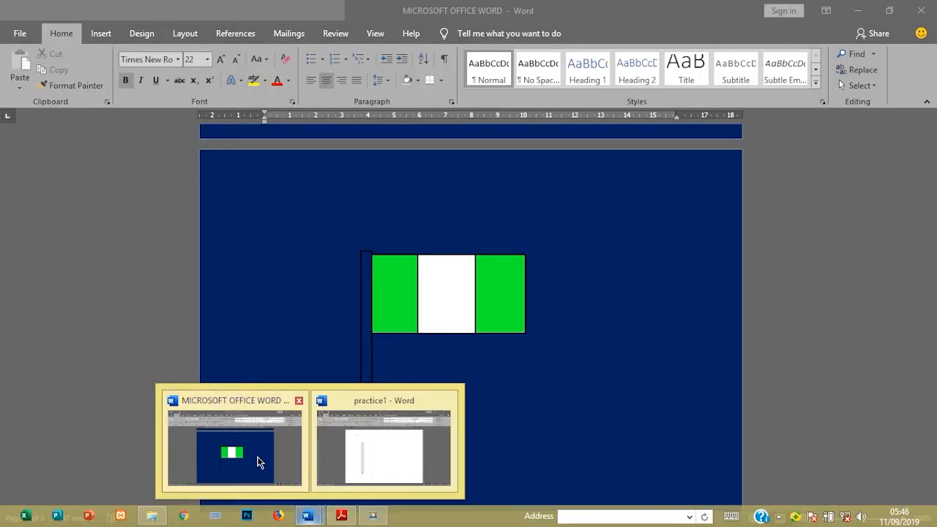
click(257, 458)
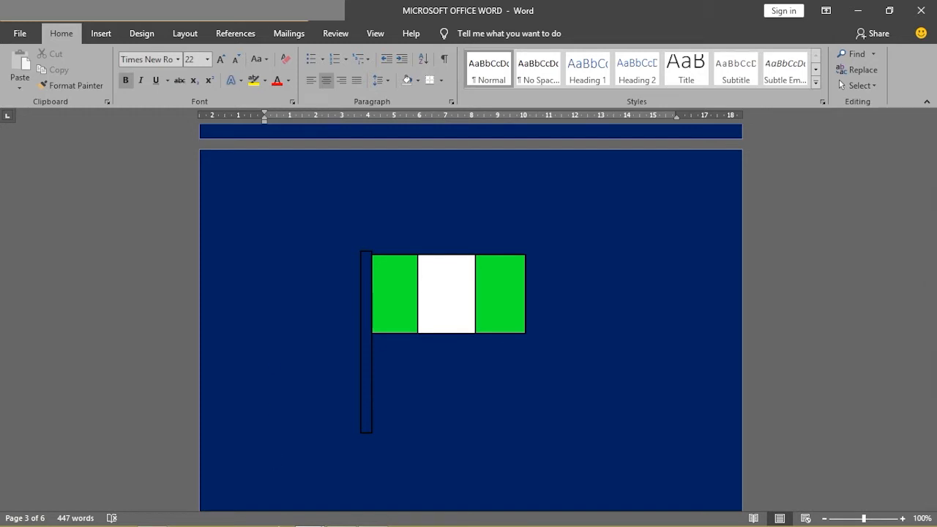
mouse_move(265, 524)
mouse_move(305, 521)
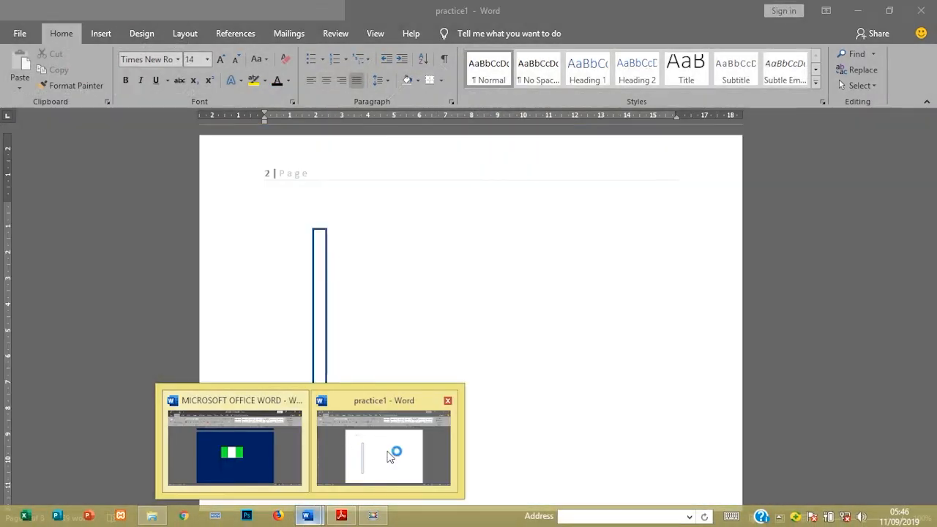
click(388, 454)
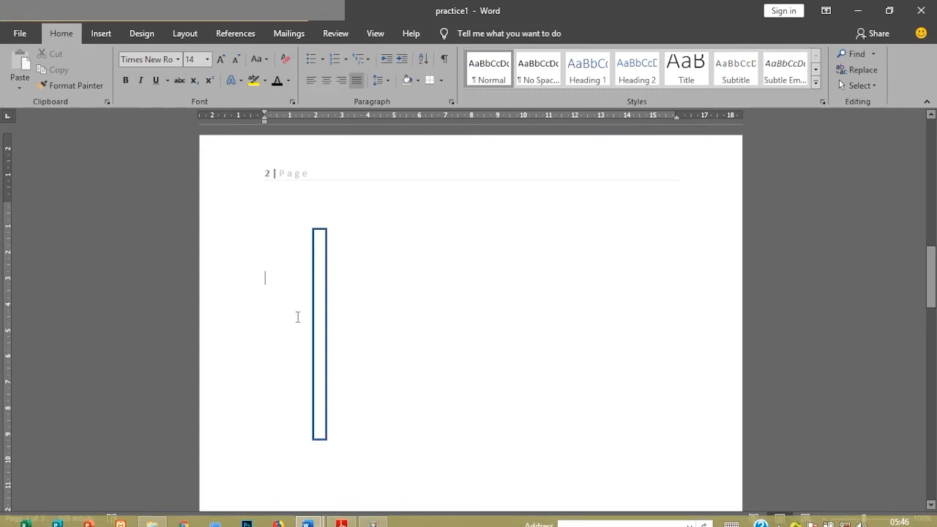
click(101, 33)
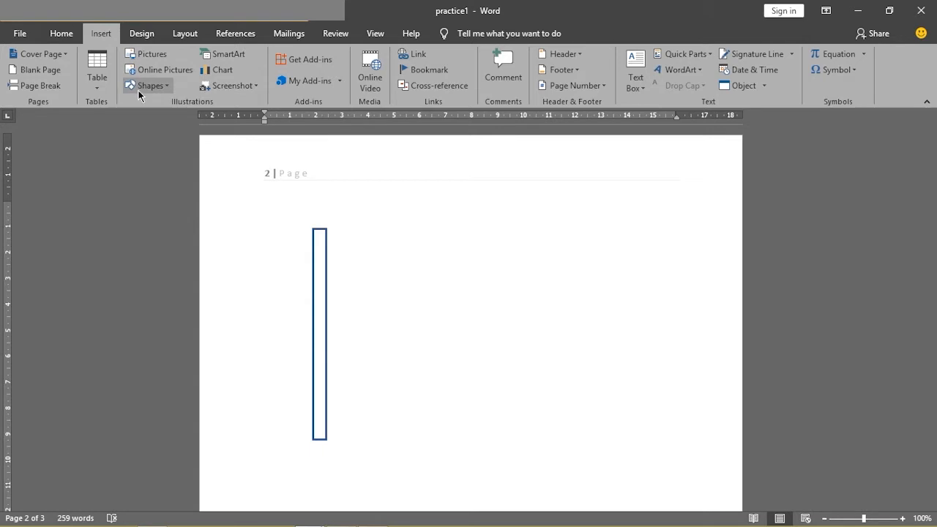
click(162, 89)
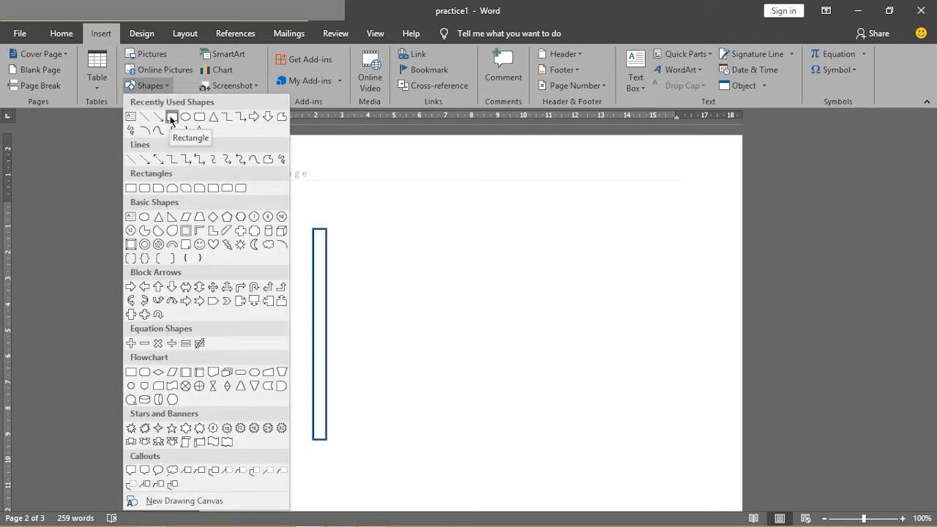
click(173, 117)
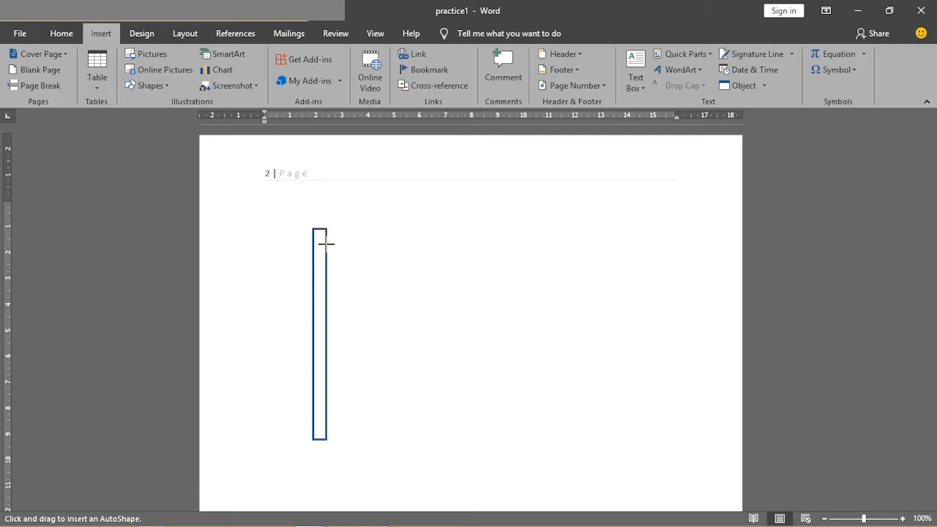
mouse_move(330, 243)
mouse_down()
mouse_move(581, 351)
mouse_move(528, 357)
mouse_up()
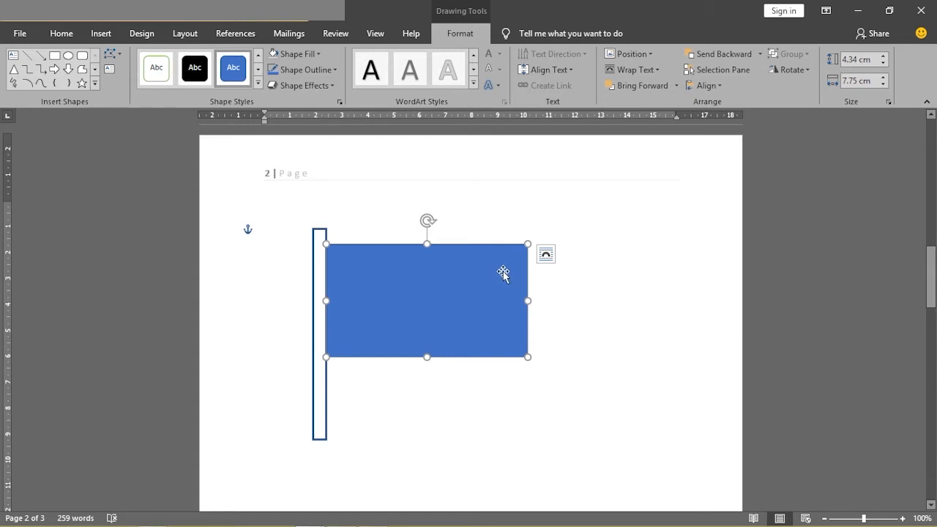
drag(502, 272, 502, 261)
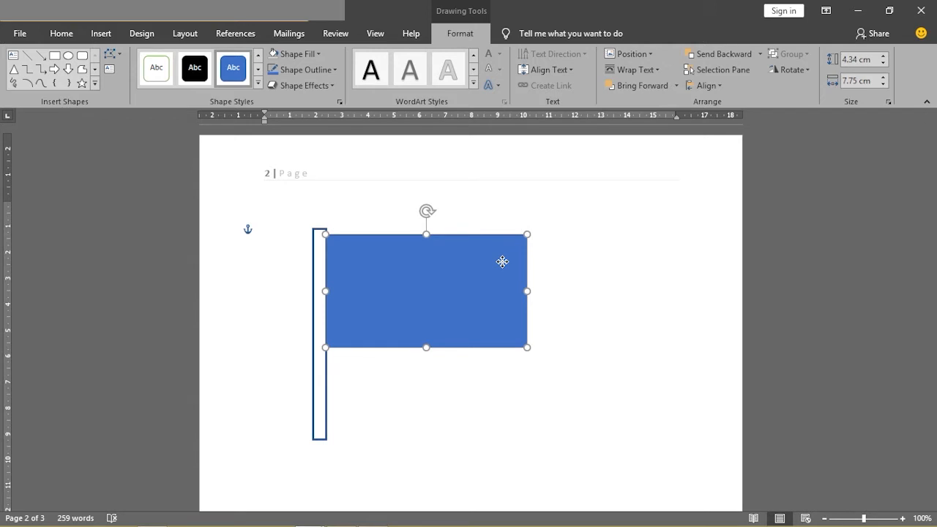
drag(502, 262, 502, 262)
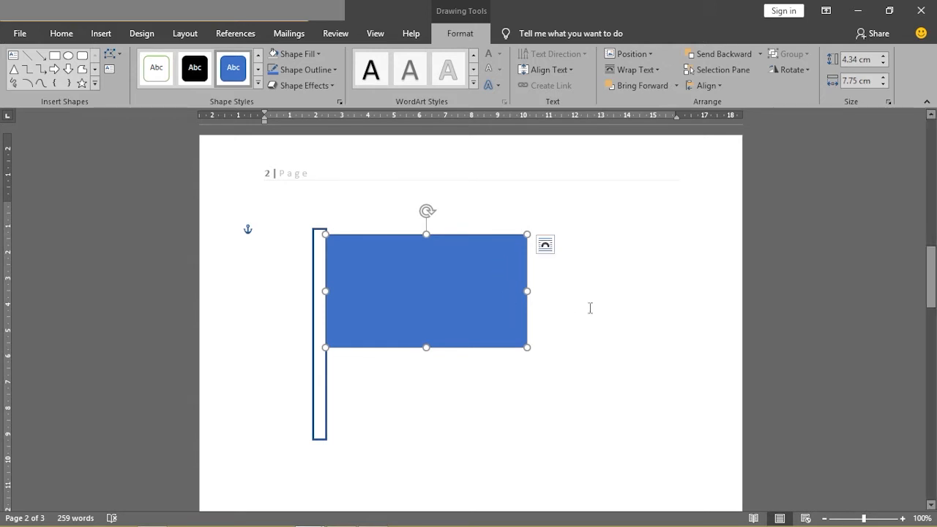
- Open the On-Screen Keyboard, nudge the flag rectangle down and back up near the pole's top, and close the keyboard
mouse_move(220, 518)
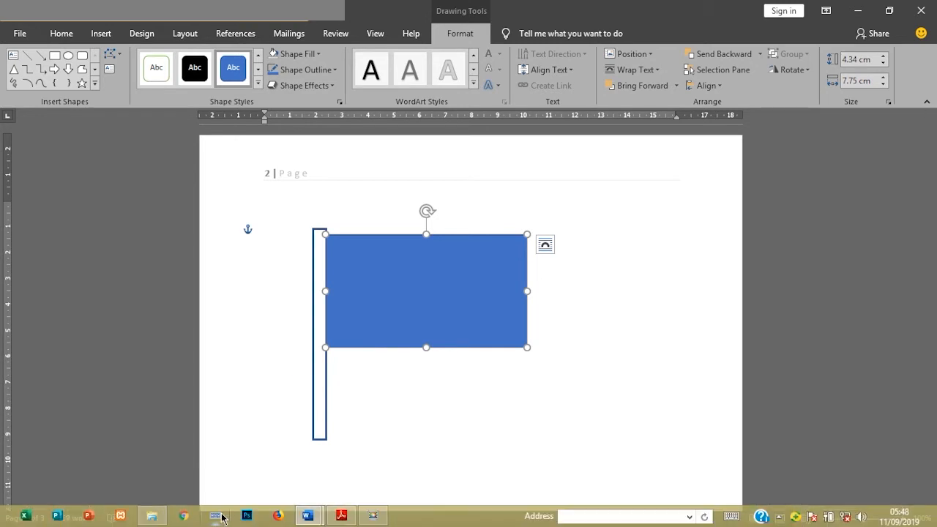
click(222, 518)
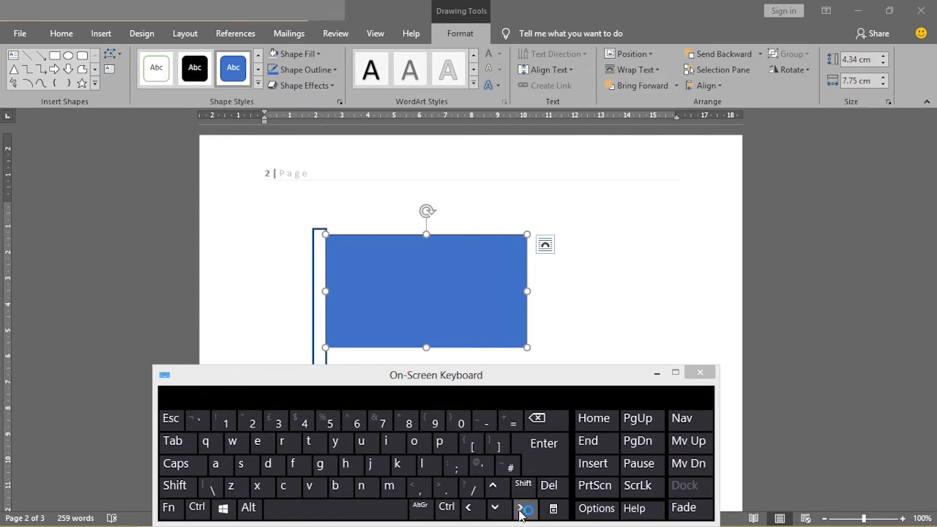
click(413, 265)
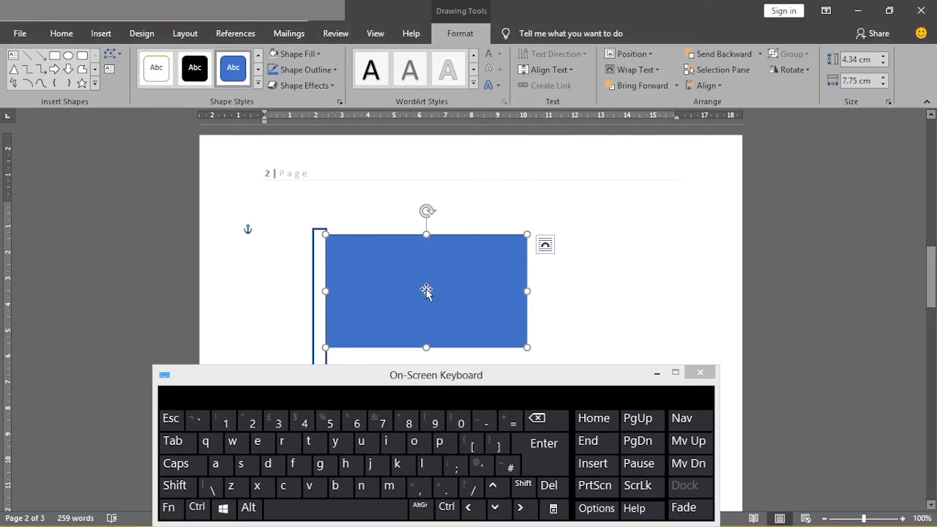
click(497, 512)
click(497, 512)
click(496, 512)
click(497, 512)
click(497, 512)
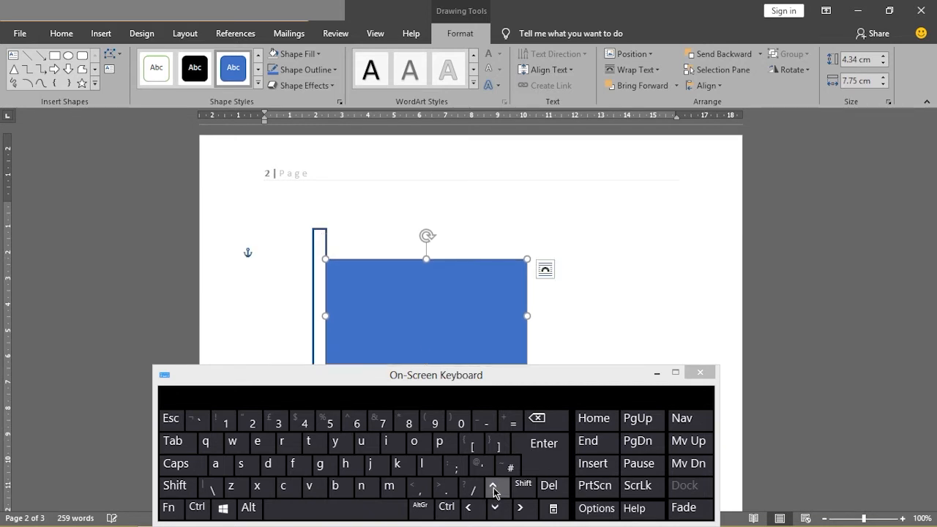
click(493, 489)
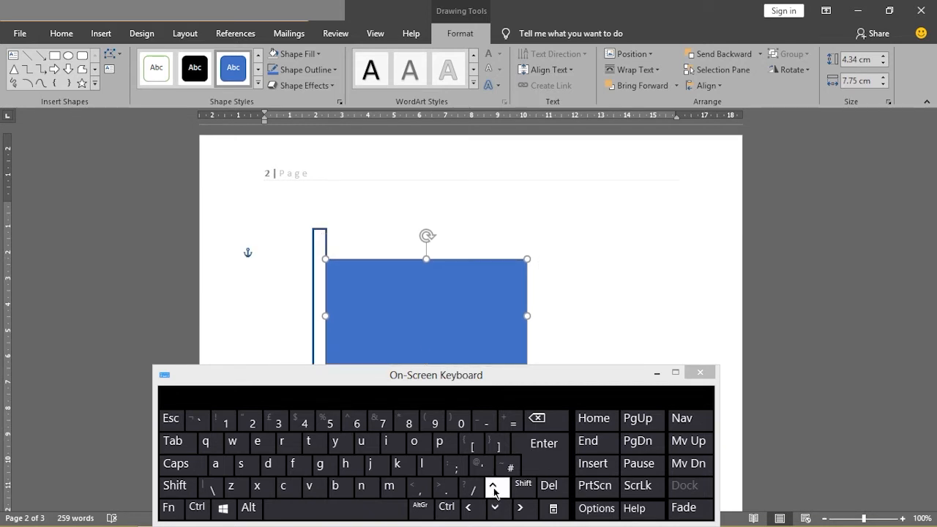
click(493, 489)
click(493, 489)
click(493, 488)
click(493, 489)
click(493, 489)
click(494, 489)
click(493, 489)
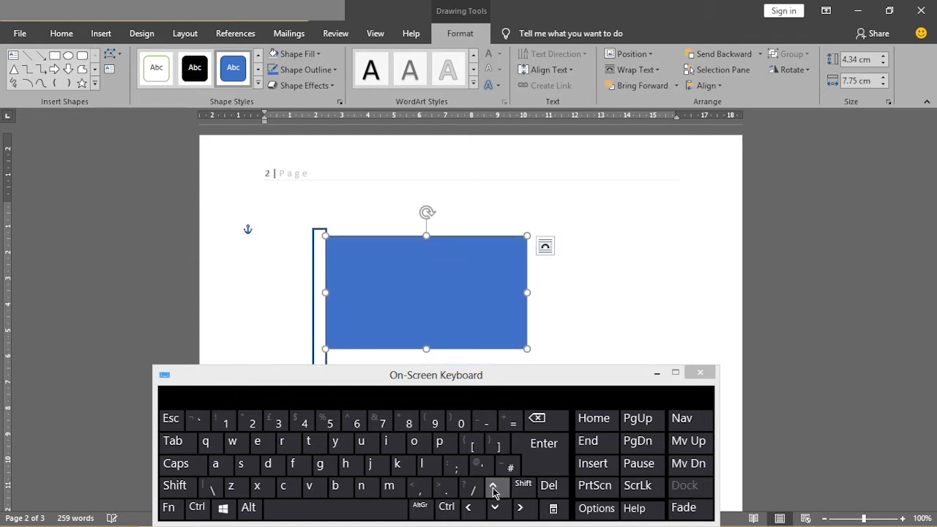
click(698, 374)
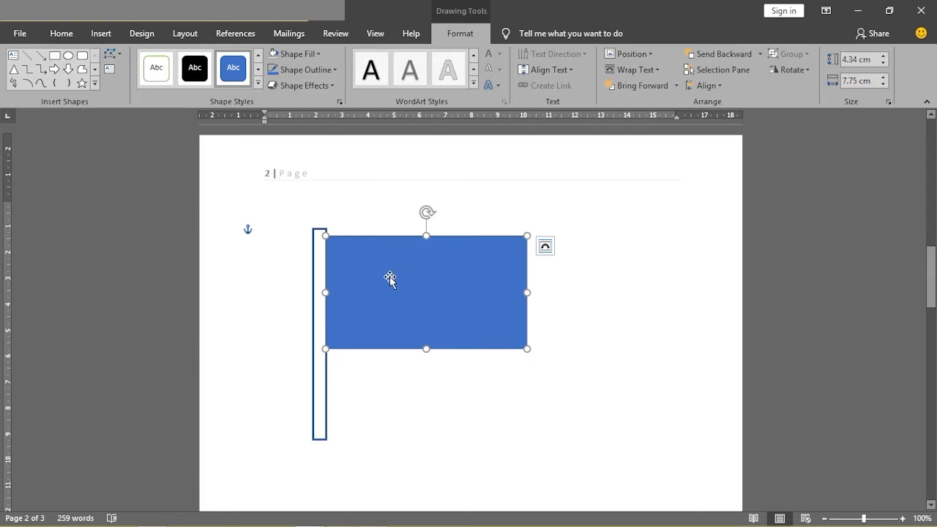
- Check the flag colours in the MICROSOFT OFFICE WORD document and fill the flag rectangle in practice1 with standard green
mouse_move(307, 516)
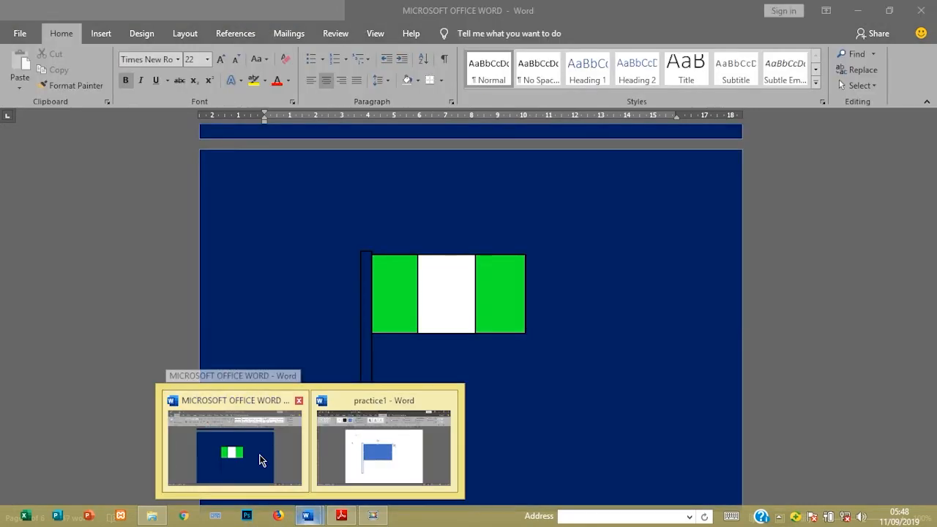
click(262, 458)
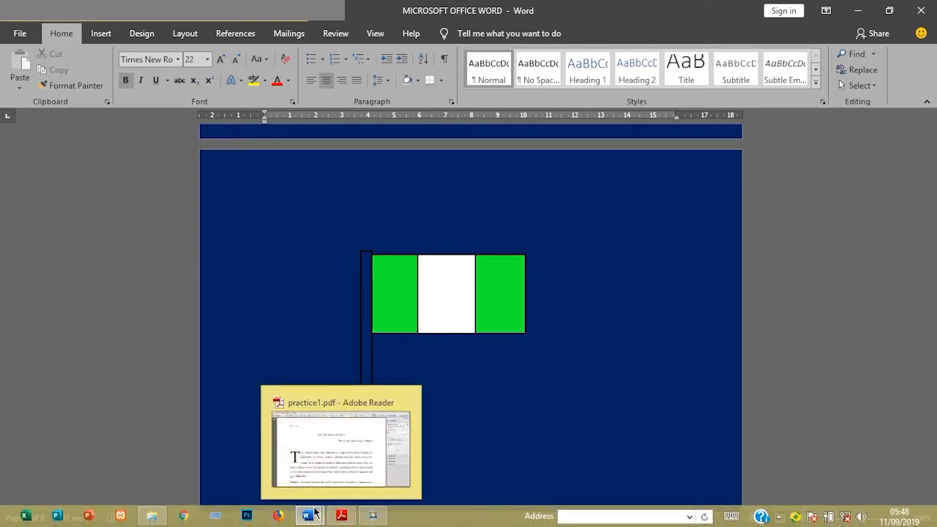
mouse_move(315, 512)
click(388, 448)
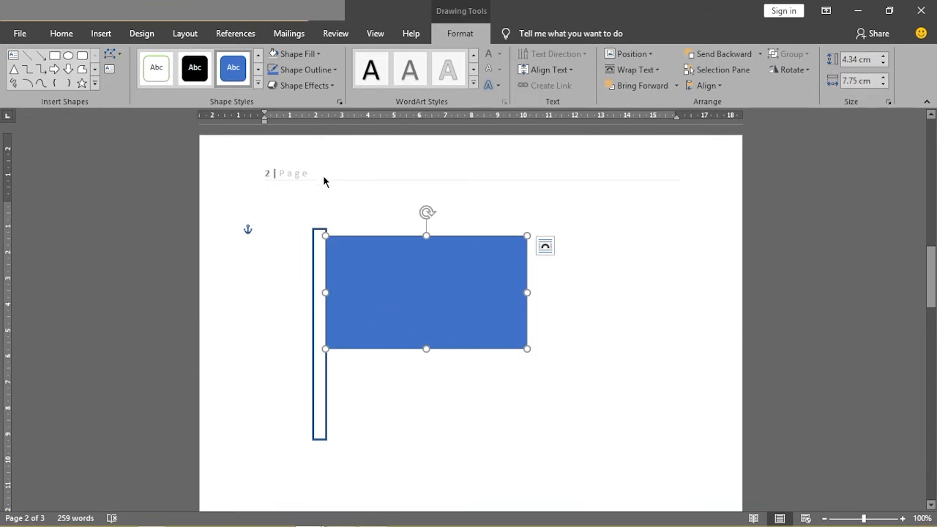
click(319, 53)
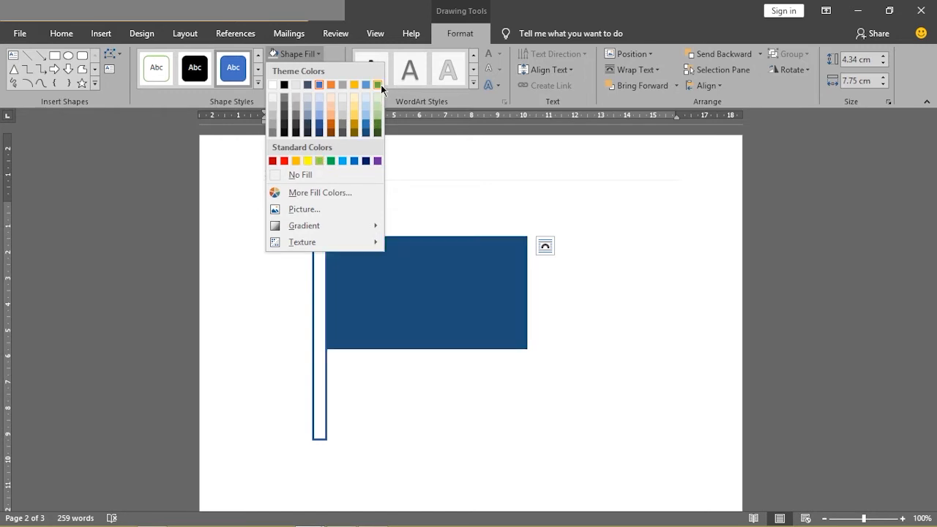
click(332, 160)
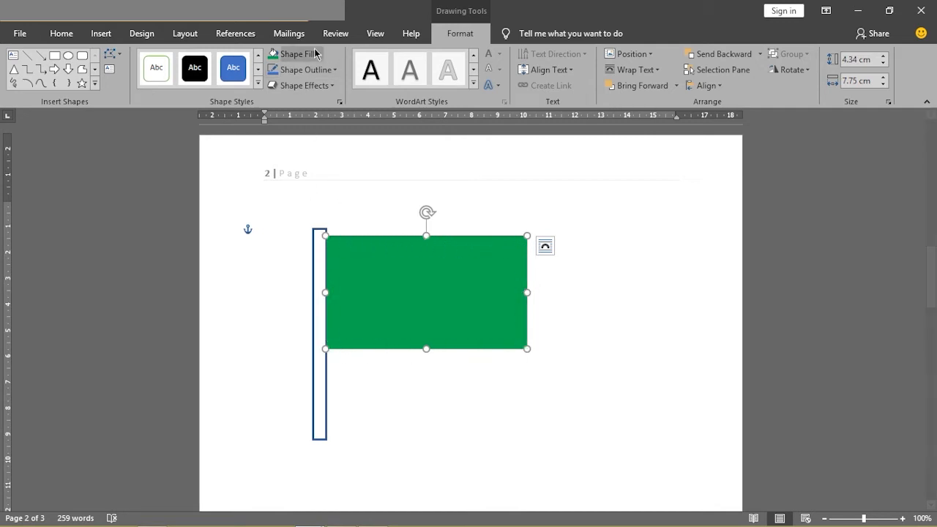
- Give the green flag rectangle a black outline with a 2¼ pt weight and deselect it
click(326, 71)
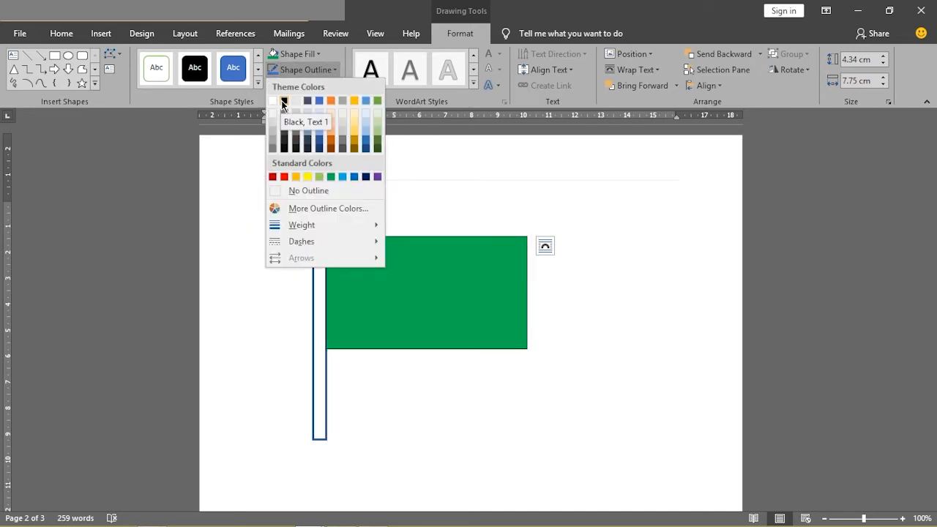
click(284, 101)
click(310, 71)
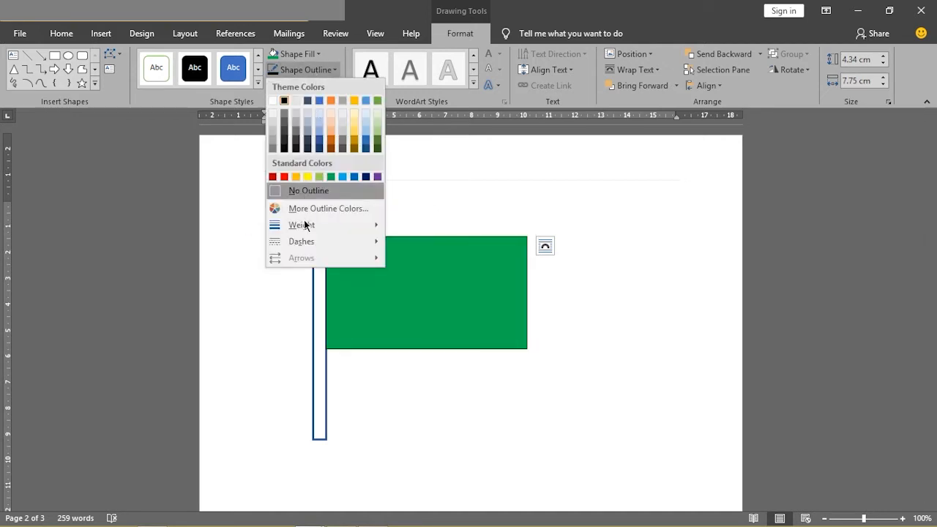
mouse_move(302, 227)
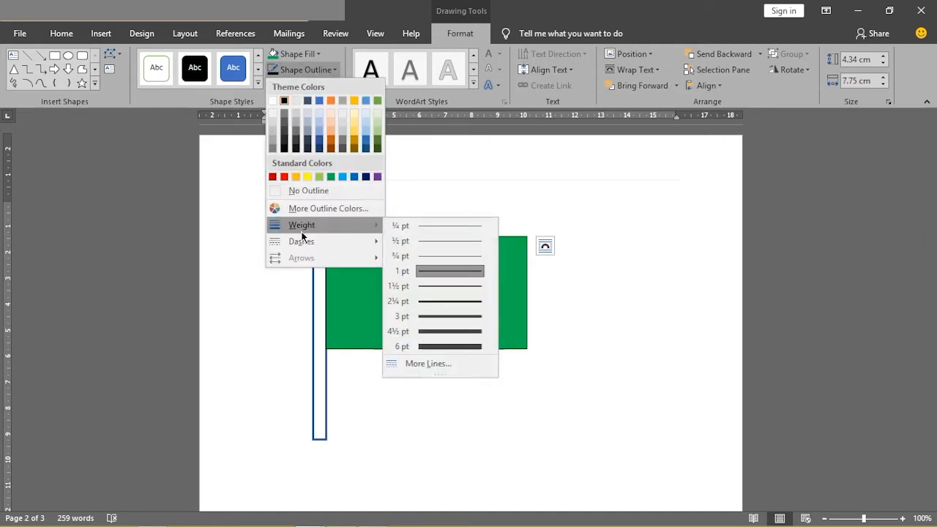
click(400, 300)
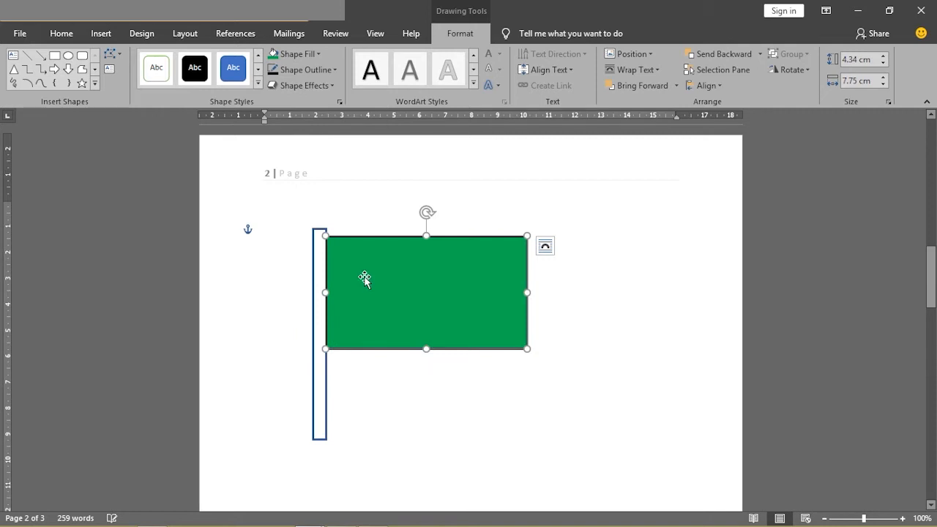
click(379, 208)
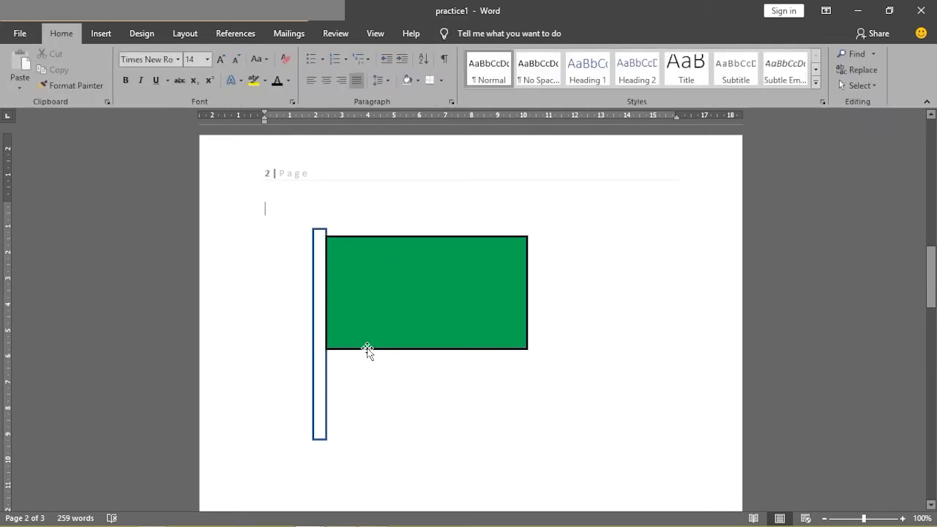
- Give the flagpole rectangle a black outline and deselect it
click(320, 376)
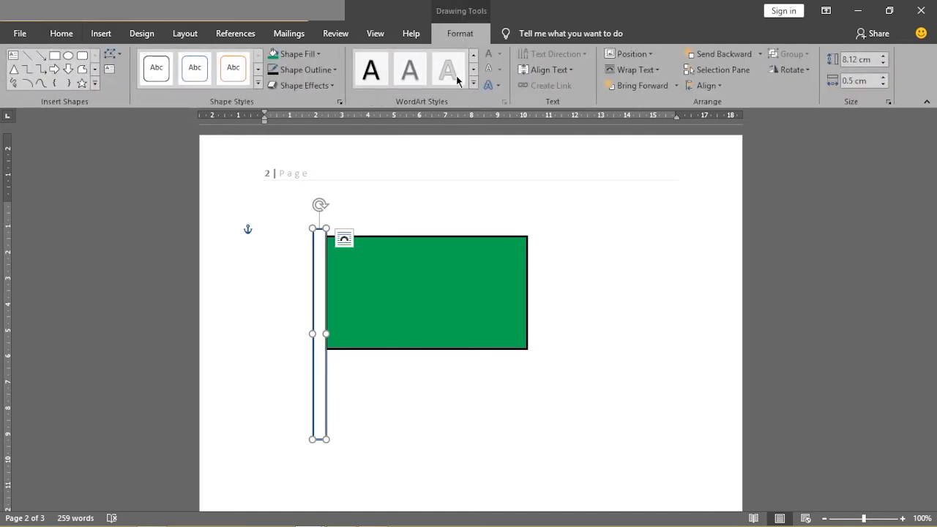
click(334, 70)
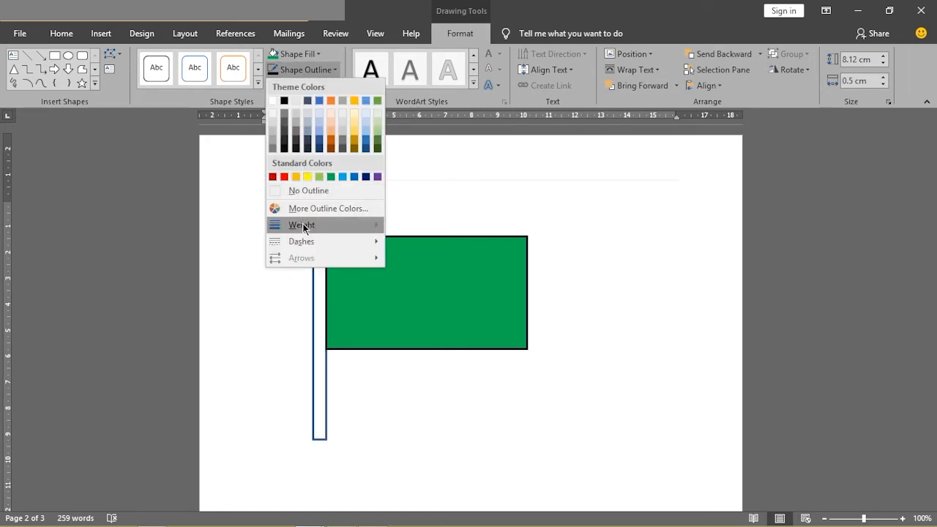
click(284, 101)
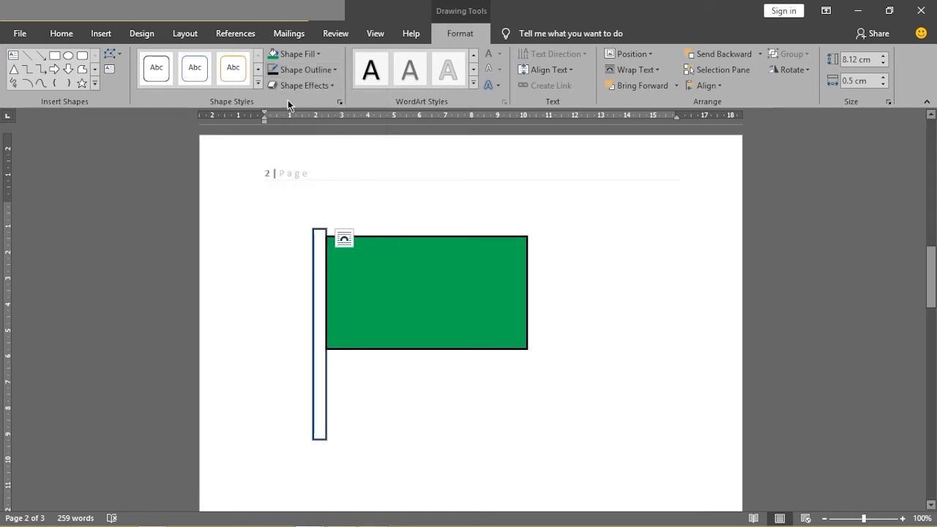
click(564, 307)
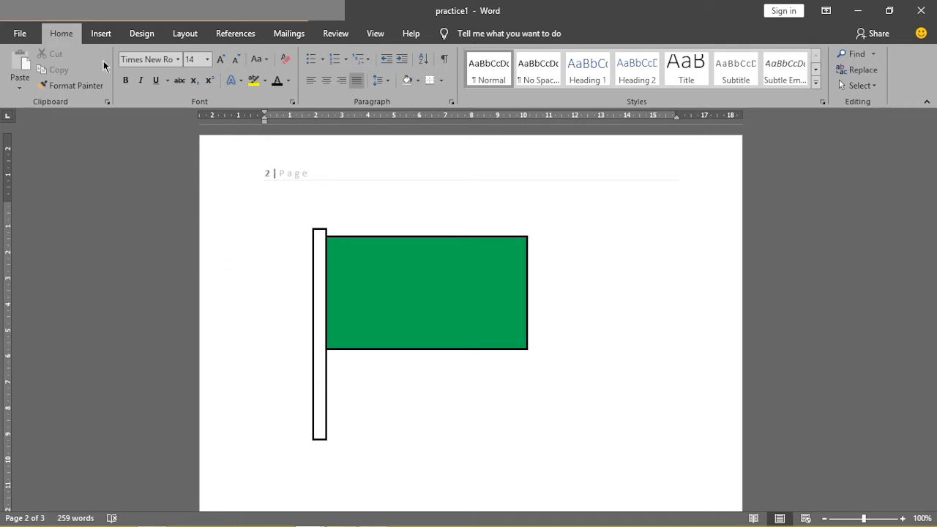
- Draw a rectangle about 2.81 cm wide and 4.37 cm high over the middle of the green flag
click(101, 33)
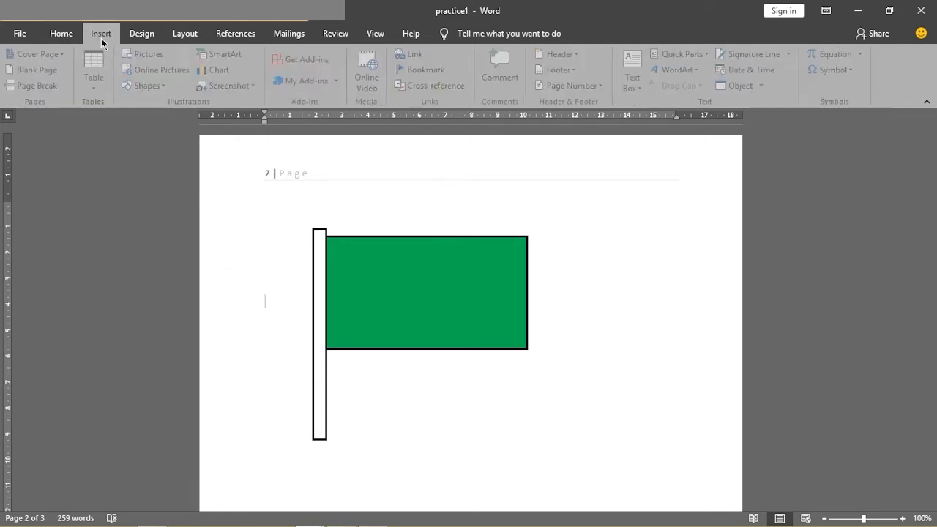
click(163, 86)
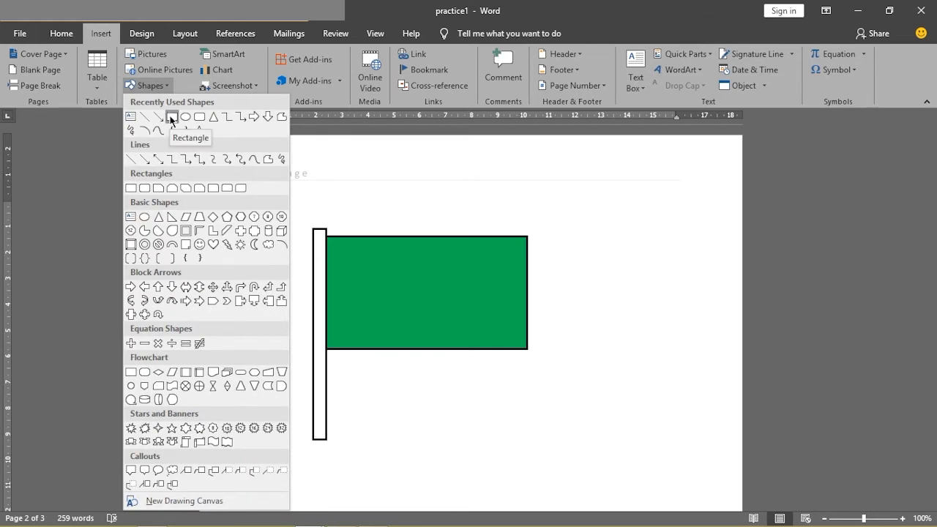
click(172, 118)
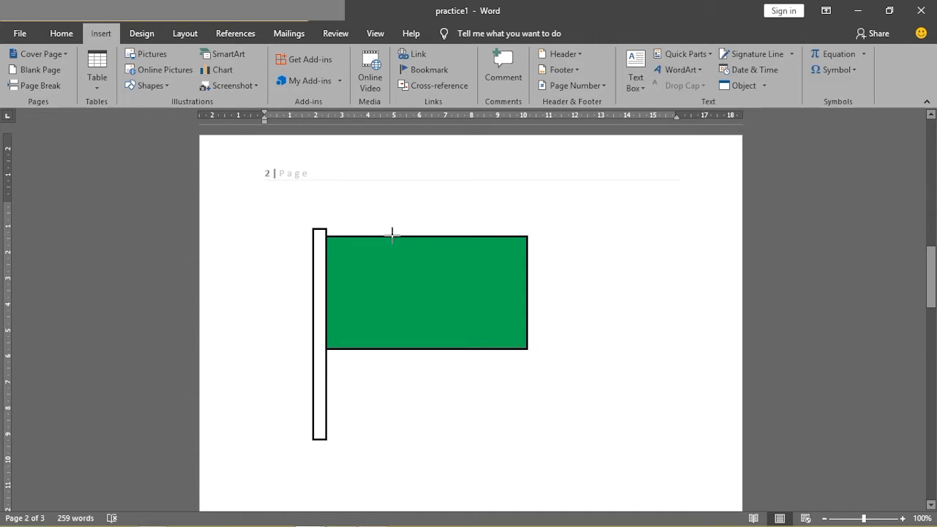
drag(391, 236, 458, 349)
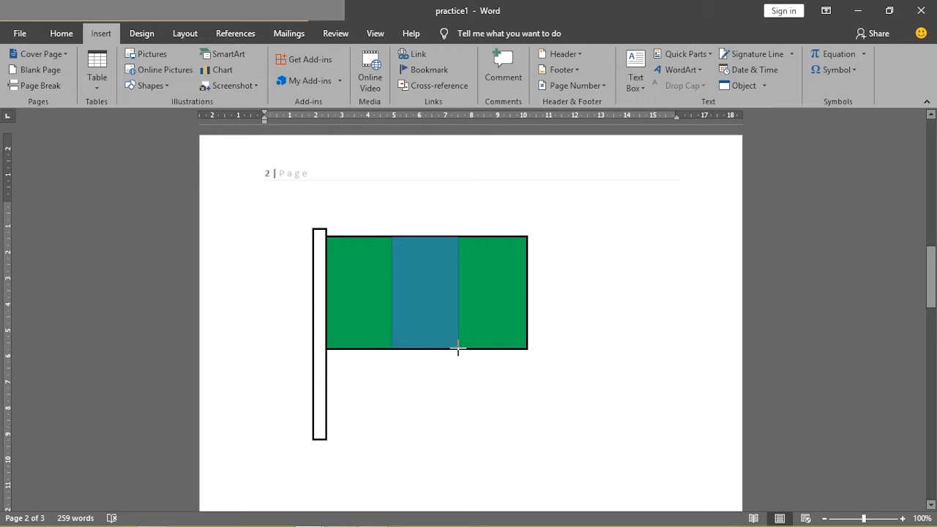
drag(458, 349, 461, 350)
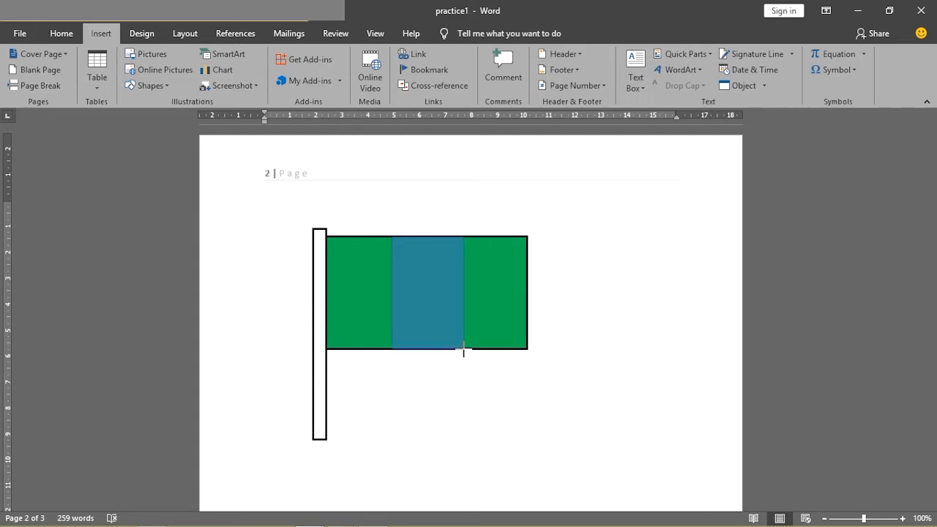
drag(464, 350, 465, 349)
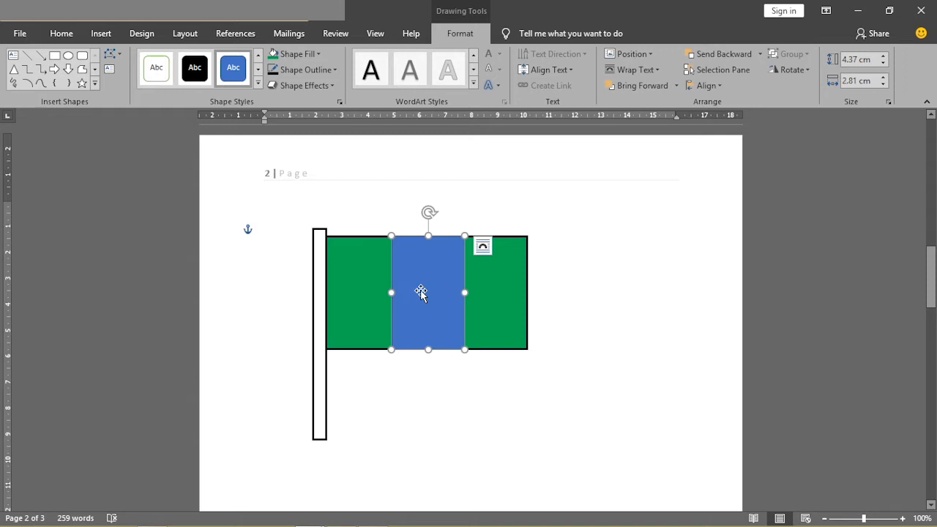
- Draw a separate rectangle about 2.67 cm wide and 4.05 cm high in the empty area below the flag and shift it slightly aside
click(101, 34)
click(150, 86)
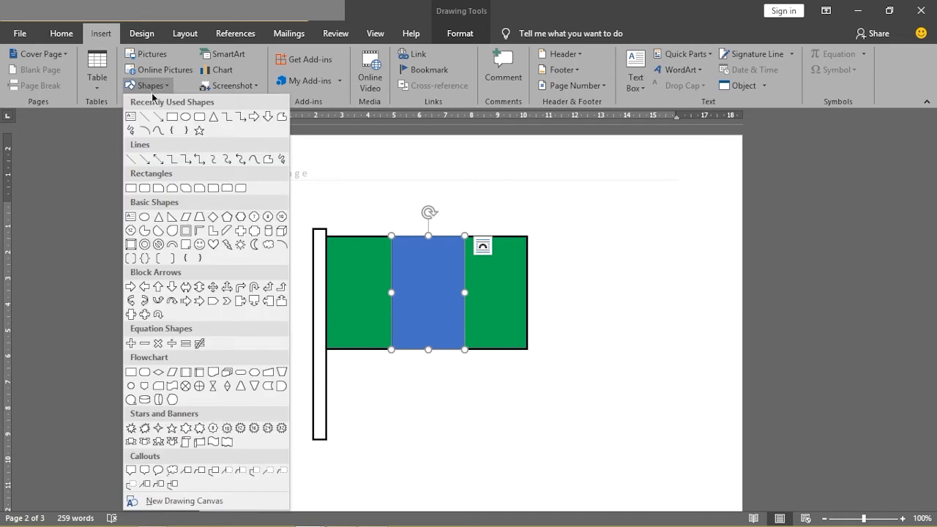
click(172, 117)
drag(458, 389, 528, 494)
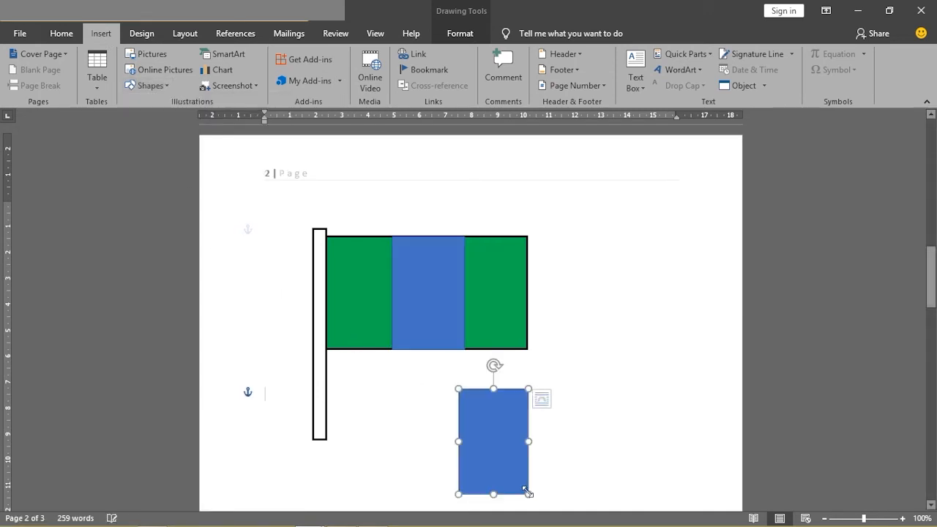
drag(488, 437, 524, 446)
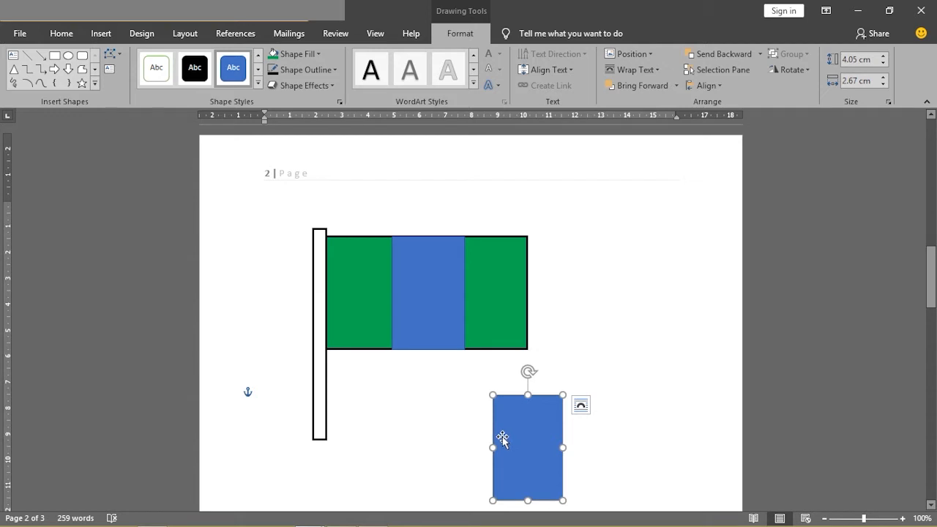
- Cut the blue rectangle from the flag's middle, paste it back onto the page and cut the pasted copy again
click(423, 316)
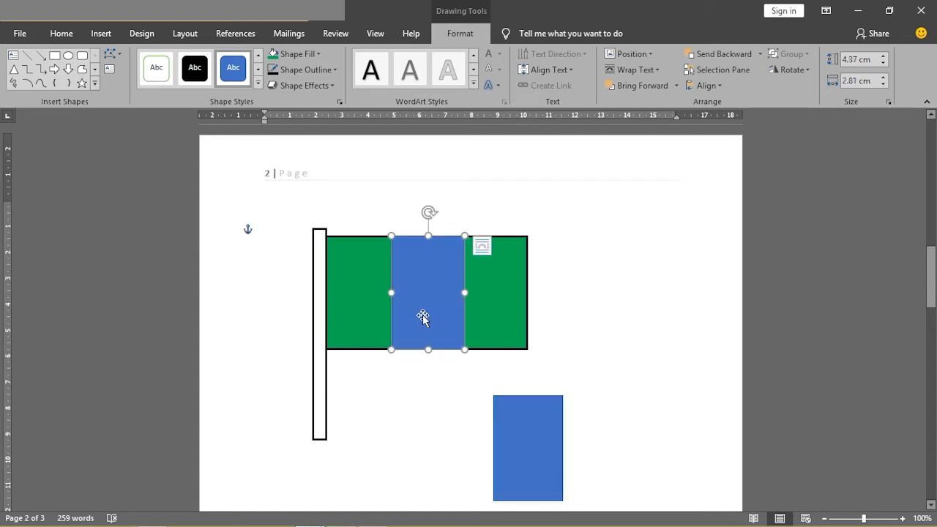
right_click(421, 276)
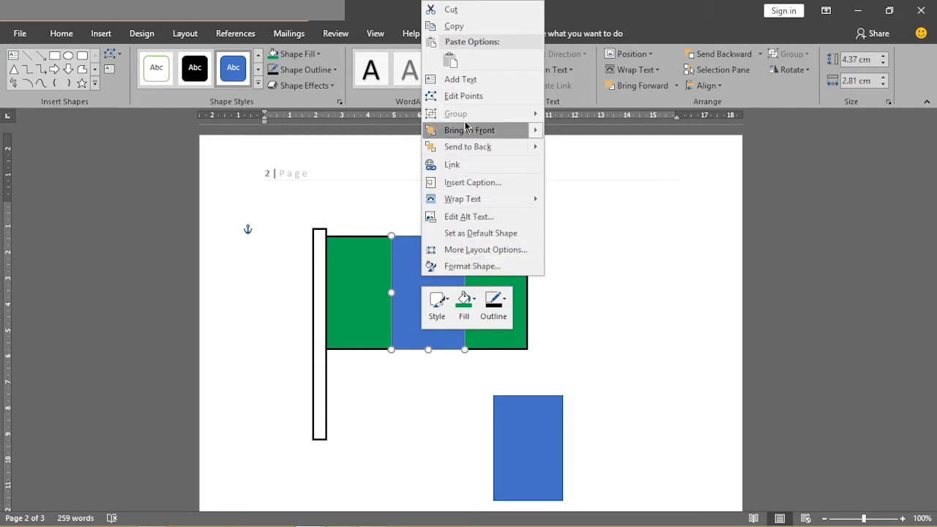
click(460, 15)
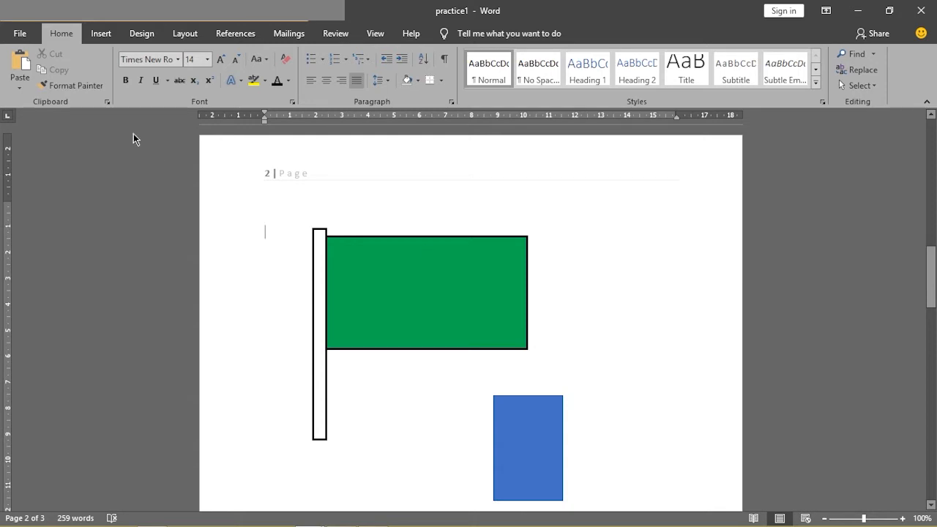
click(19, 64)
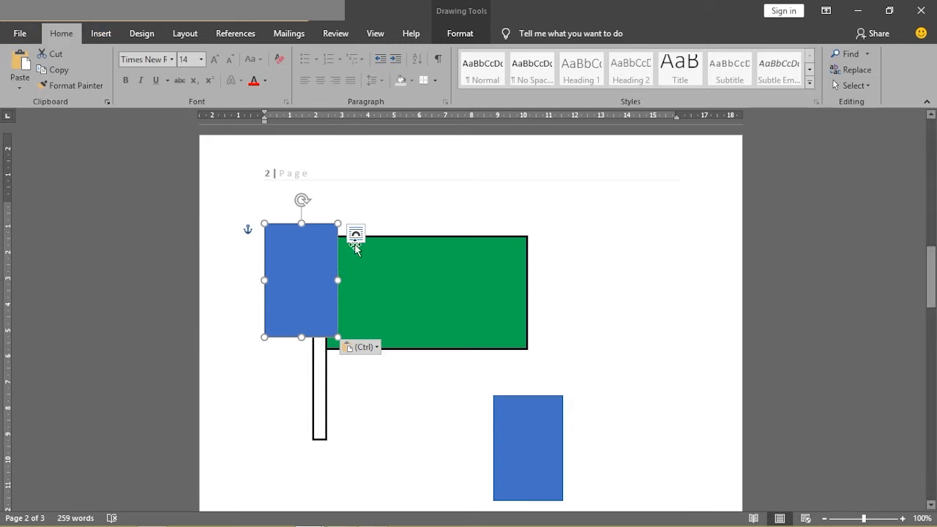
right_click(309, 251)
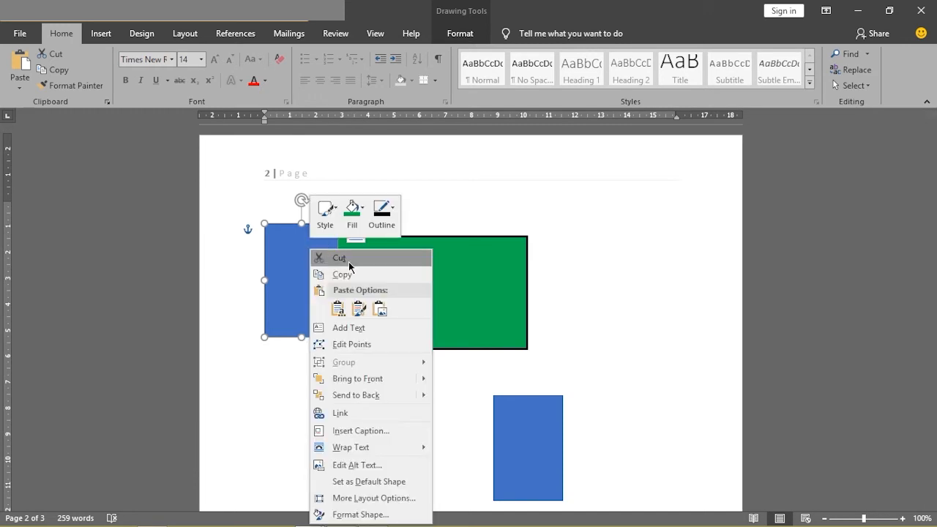
click(348, 260)
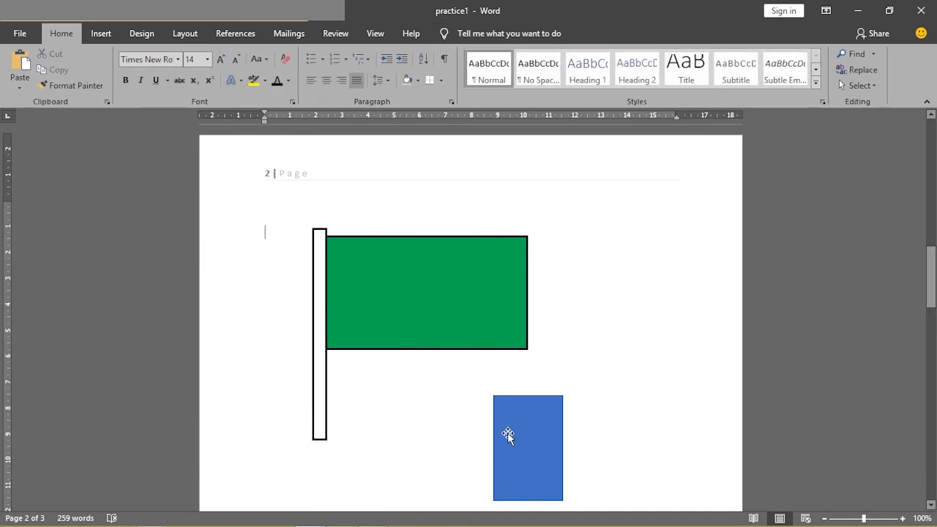
- Move the remaining blue rectangle onto the flag's middle and stretch it to the flag's full height, about 2.86 cm wide and 4.39 cm high
mouse_move(504, 432)
mouse_down()
mouse_move(471, 409)
mouse_move(464, 386)
mouse_up()
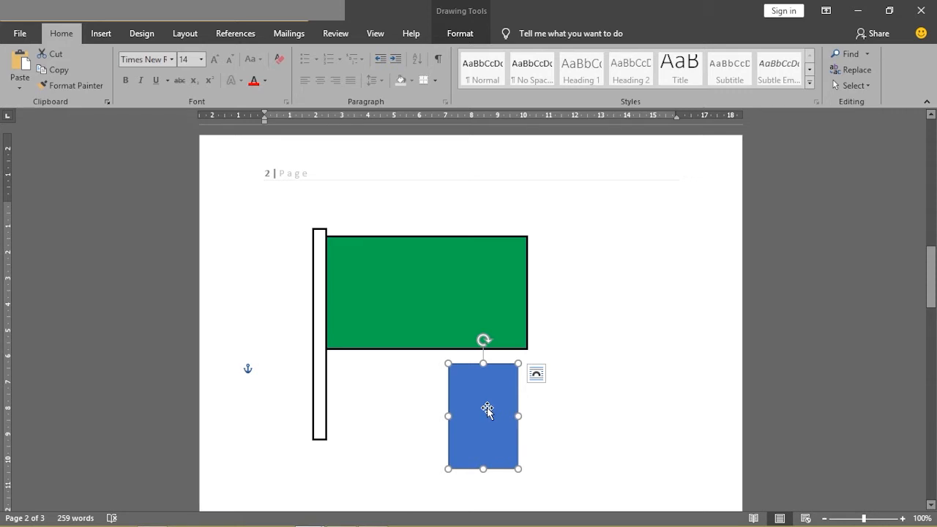
drag(487, 408, 422, 280)
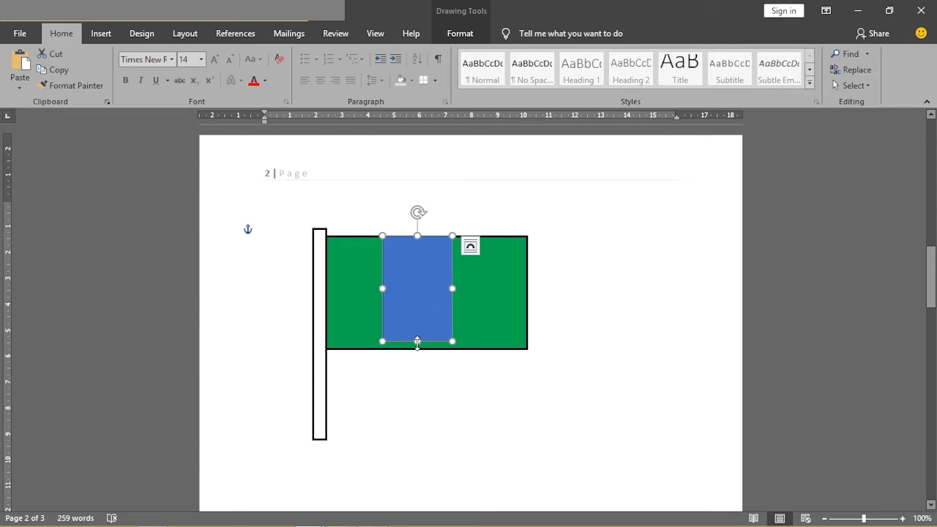
mouse_move(416, 344)
mouse_down()
mouse_move(418, 357)
mouse_move(418, 322)
mouse_move(418, 369)
mouse_move(411, 350)
mouse_up()
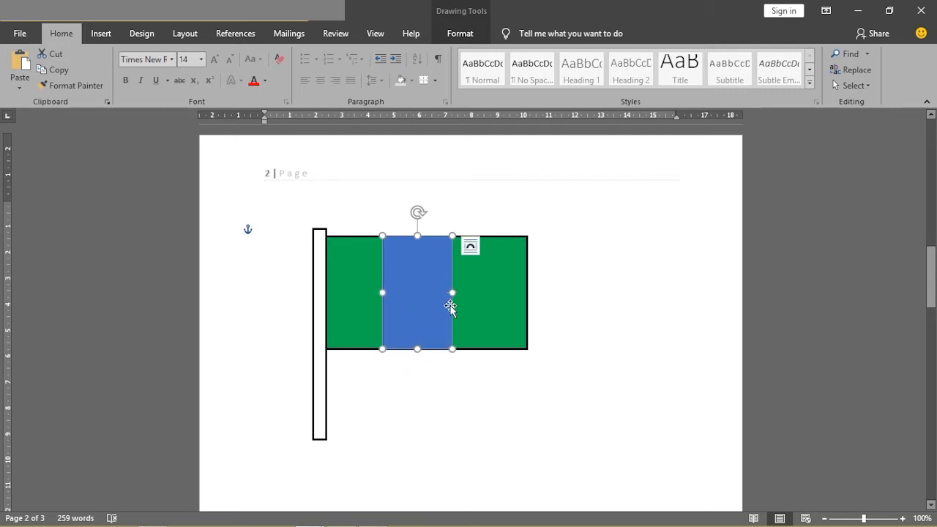
mouse_move(452, 293)
mouse_down()
mouse_move(487, 293)
mouse_move(445, 292)
mouse_move(456, 293)
mouse_up()
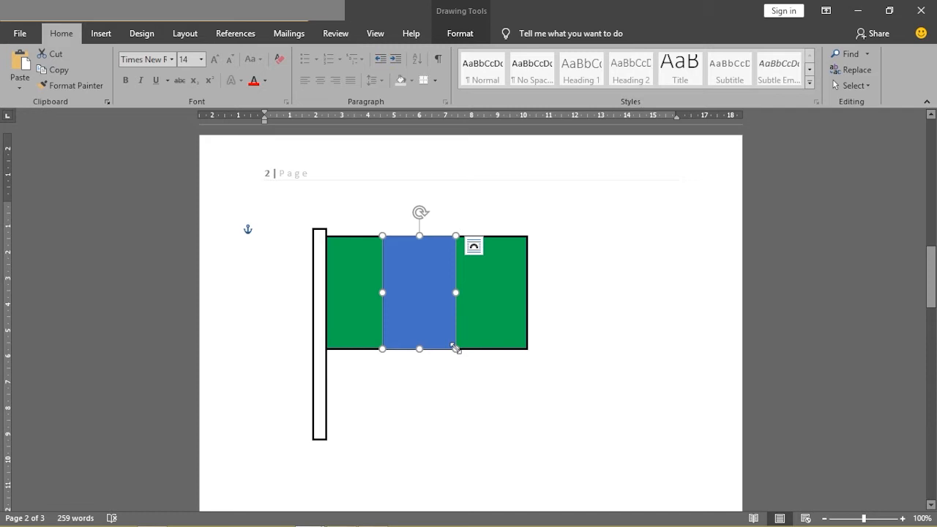
mouse_move(455, 349)
mouse_down()
mouse_move(507, 401)
mouse_move(433, 351)
mouse_move(420, 381)
mouse_move(446, 341)
mouse_move(508, 397)
mouse_move(476, 334)
mouse_move(449, 347)
mouse_move(457, 350)
mouse_up()
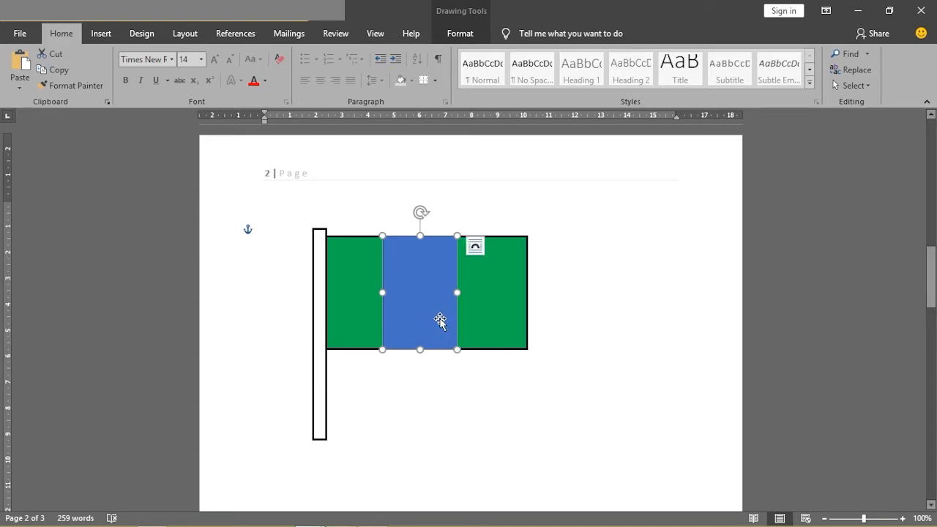
mouse_move(419, 349)
mouse_down()
mouse_move(419, 338)
mouse_move(420, 350)
mouse_up()
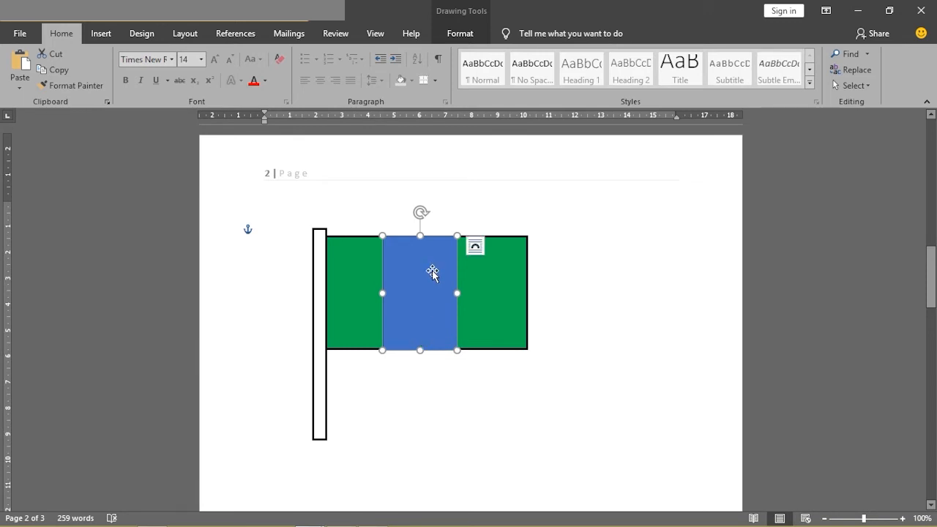
- Check the middle stripe in the MICROSOFT OFFICE WORD document and fill the blue rectangle in practice1 with White, Background 1
mouse_move(308, 516)
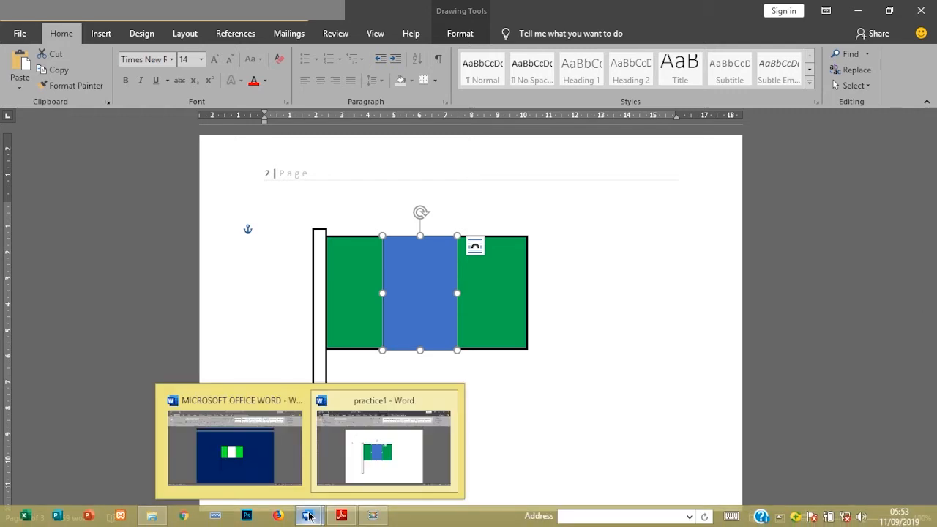
mouse_move(273, 472)
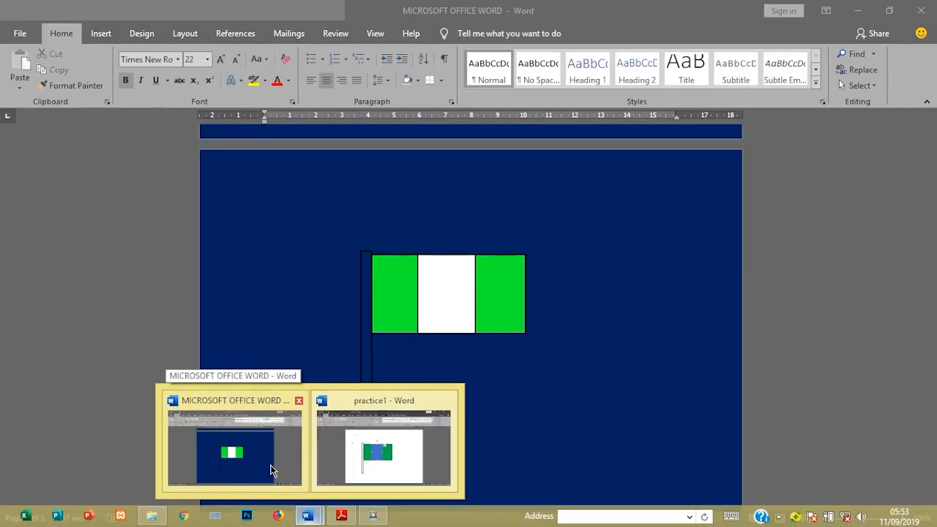
click(270, 470)
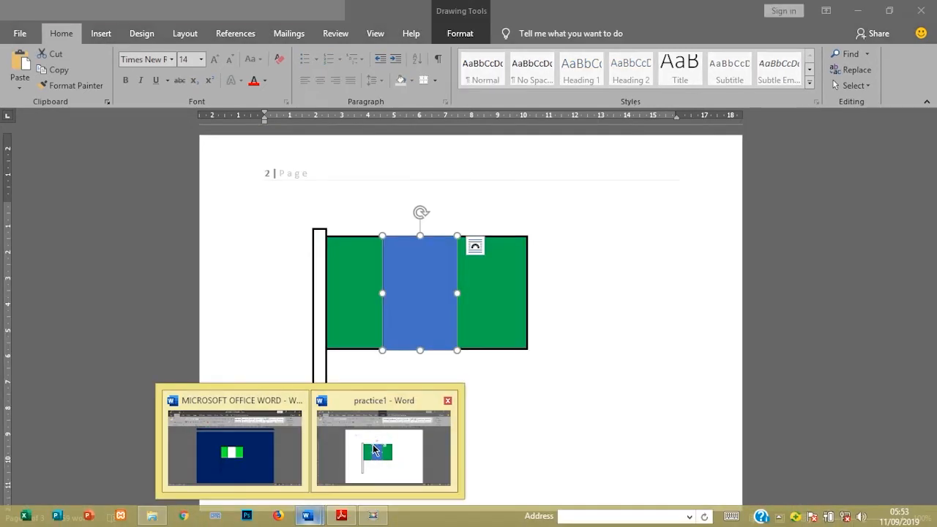
click(370, 436)
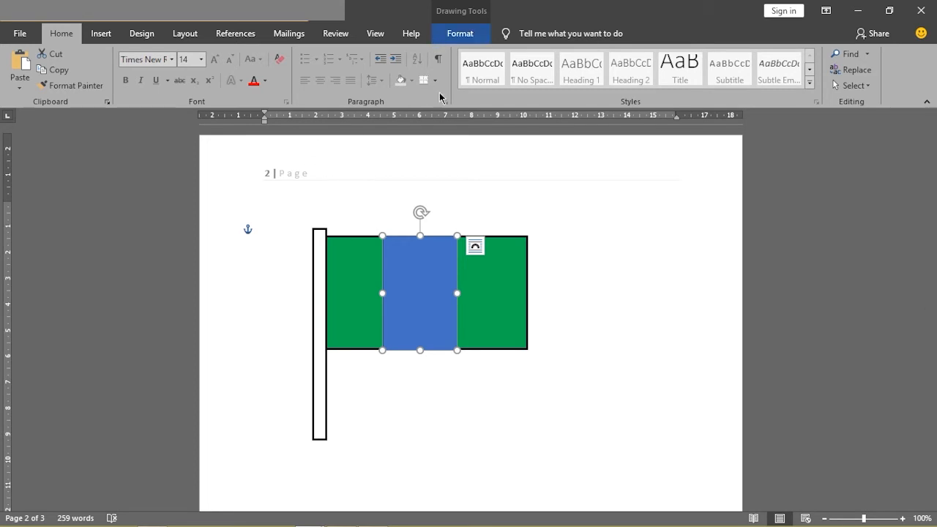
click(460, 33)
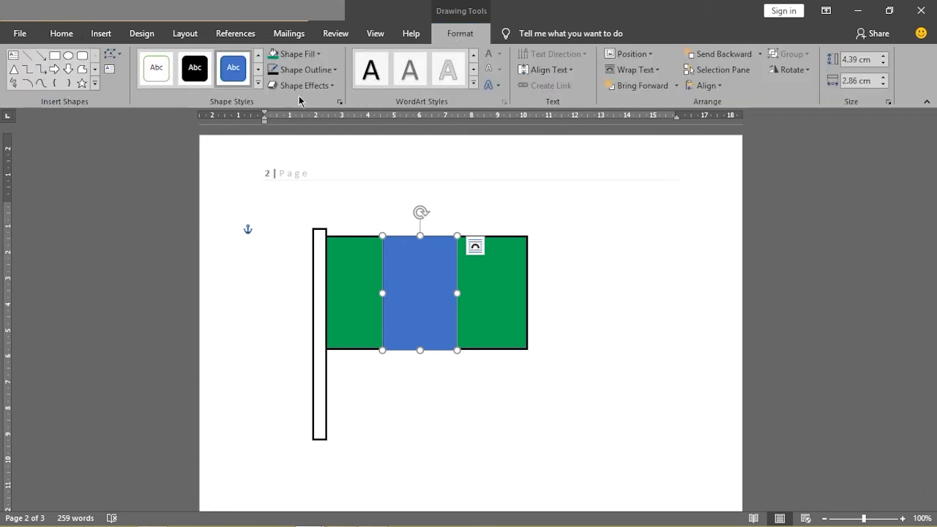
click(319, 55)
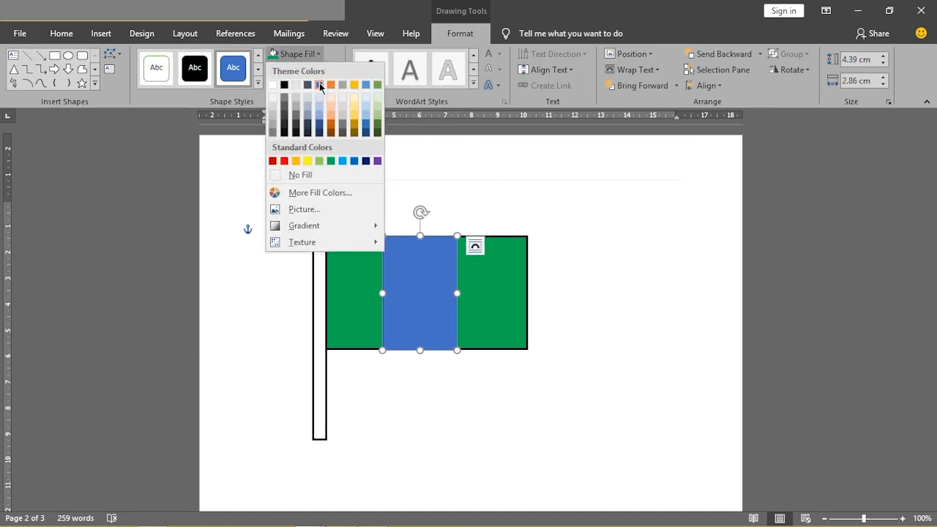
click(274, 86)
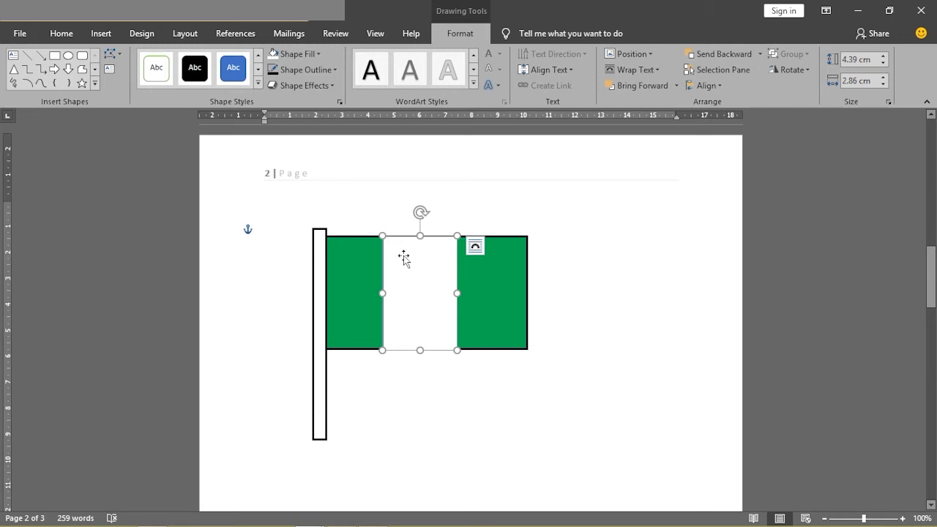
- Give the flag's white middle stripe a black outline and deselect it
click(333, 70)
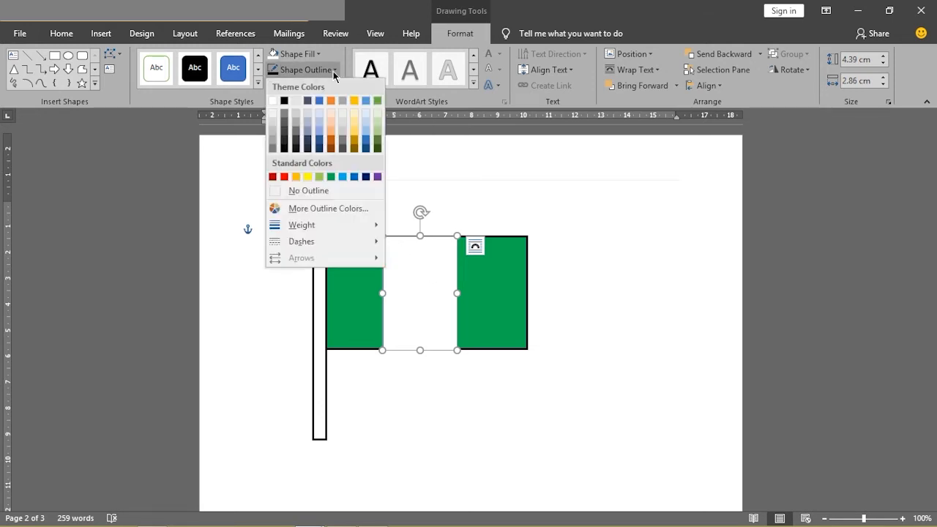
click(282, 98)
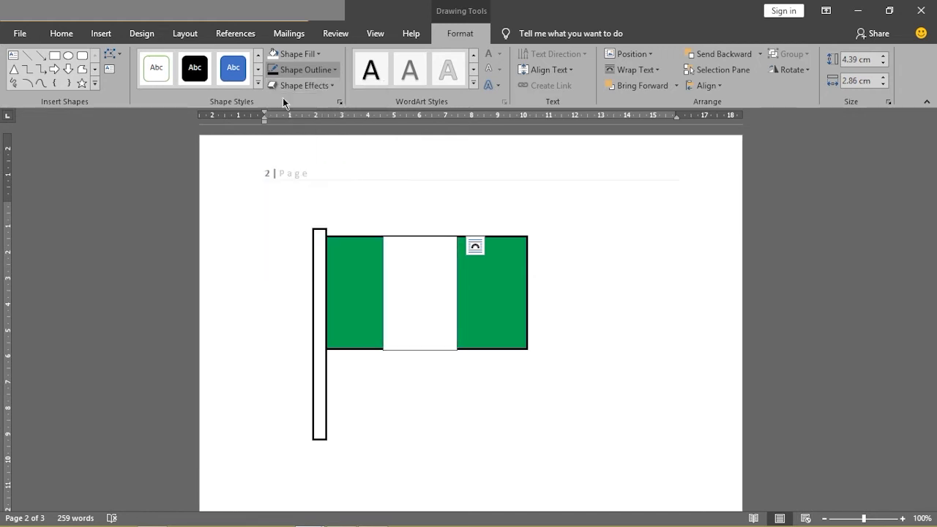
click(563, 275)
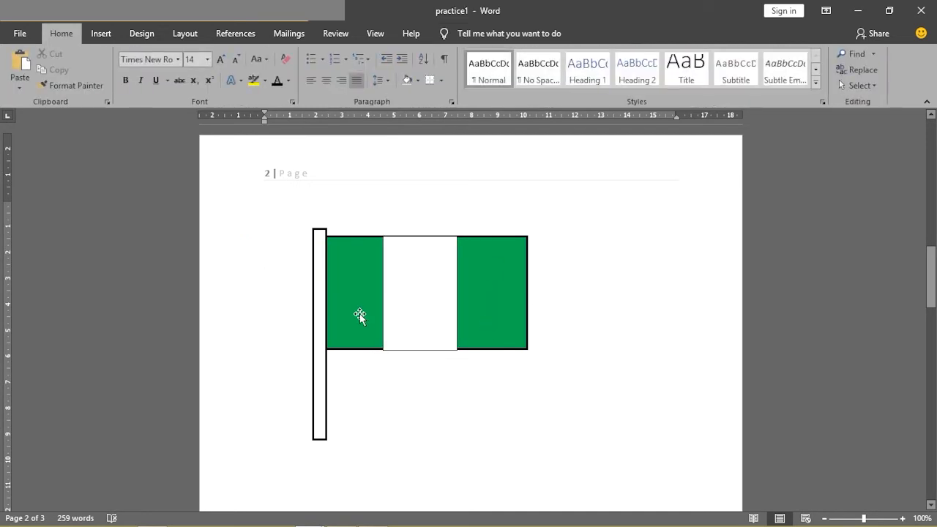
- Set the outline weight of the flag's white middle stripe to 2¼ pt and deselect the stripe
click(420, 298)
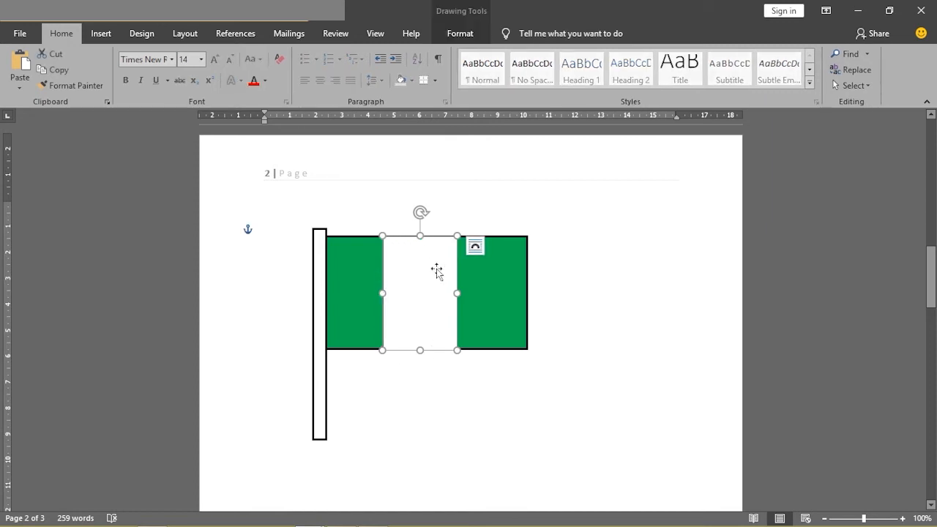
click(454, 36)
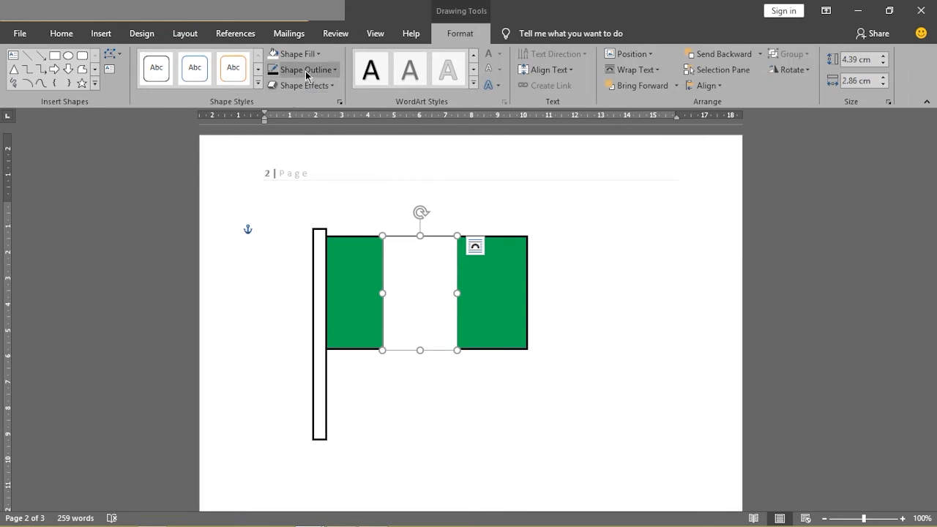
click(306, 70)
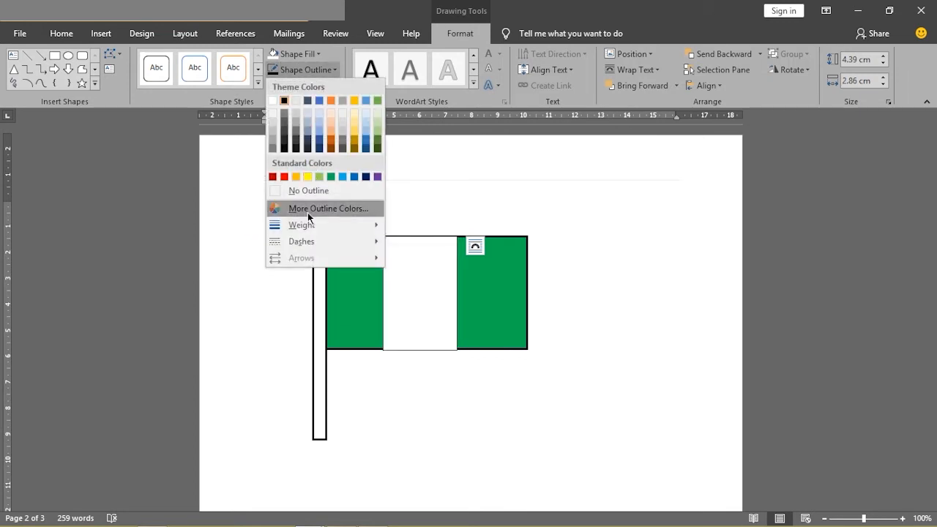
mouse_move(302, 226)
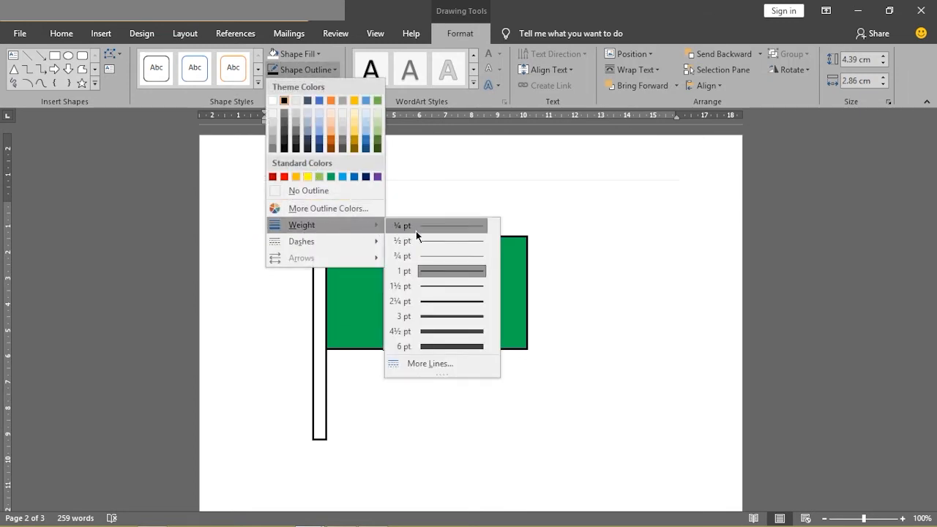
click(401, 302)
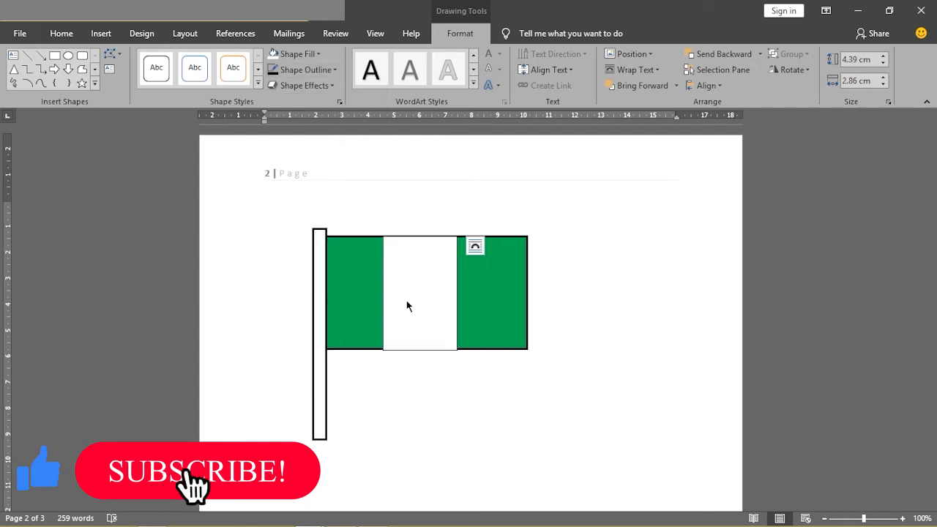
click(437, 389)
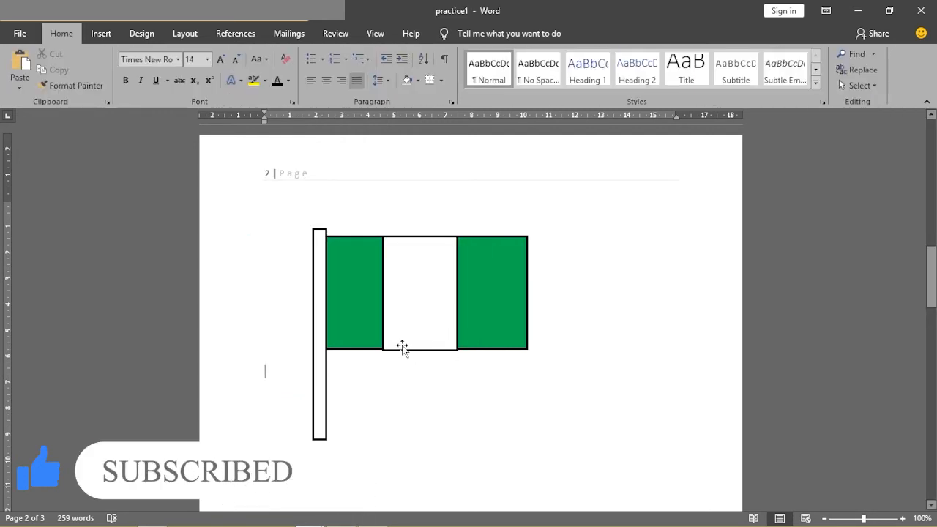
click(412, 320)
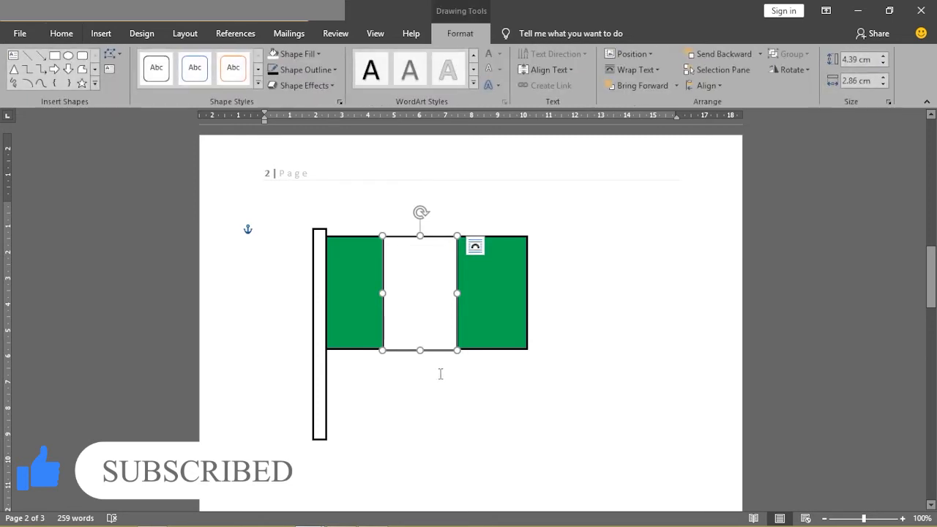
click(463, 377)
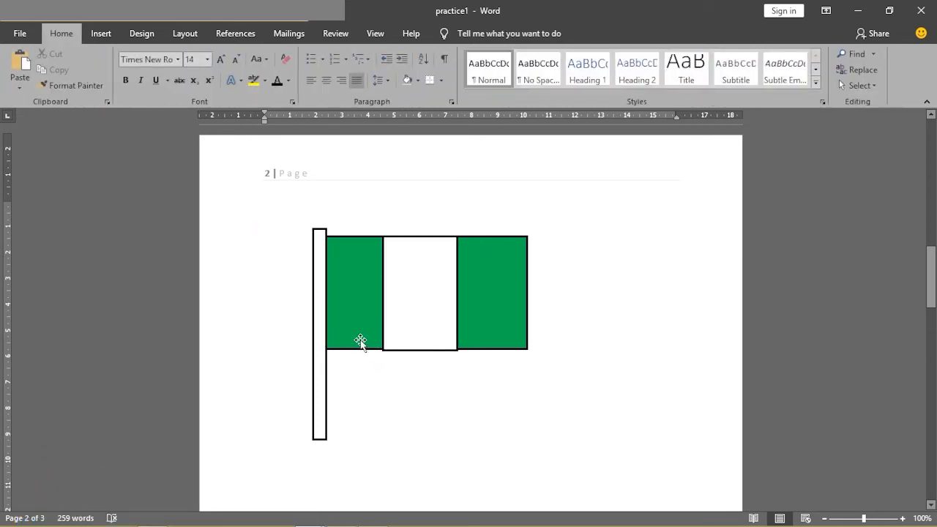
- Shorten the white stripe to end at the flag's lower edge and nudge it slightly away from the pole
click(419, 320)
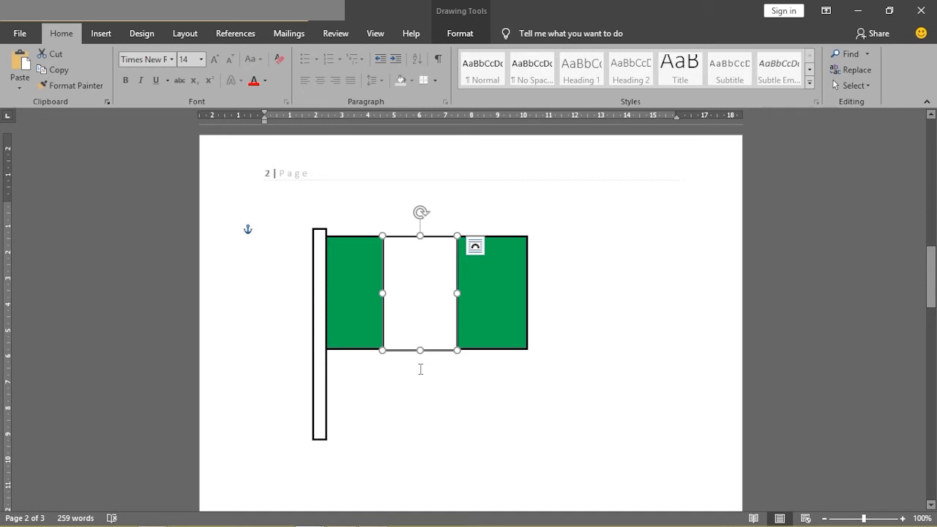
drag(419, 351, 417, 349)
click(440, 381)
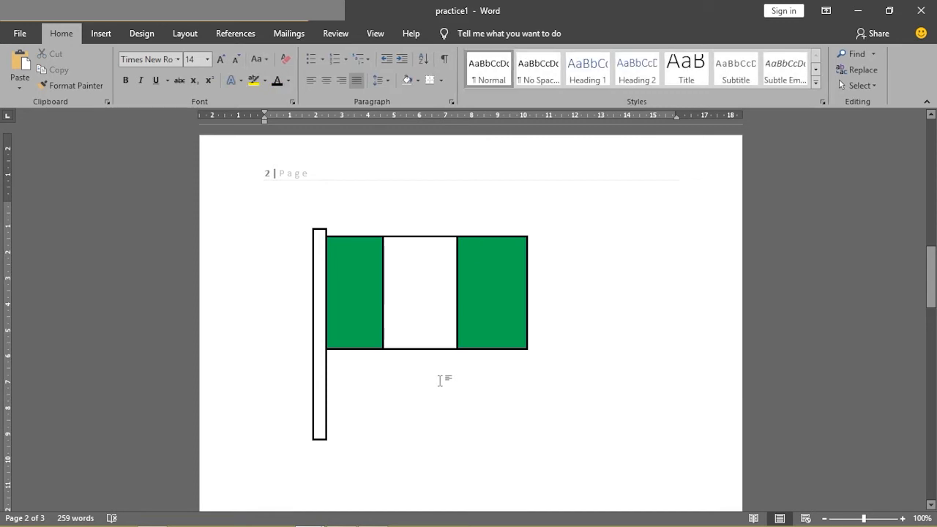
click(432, 320)
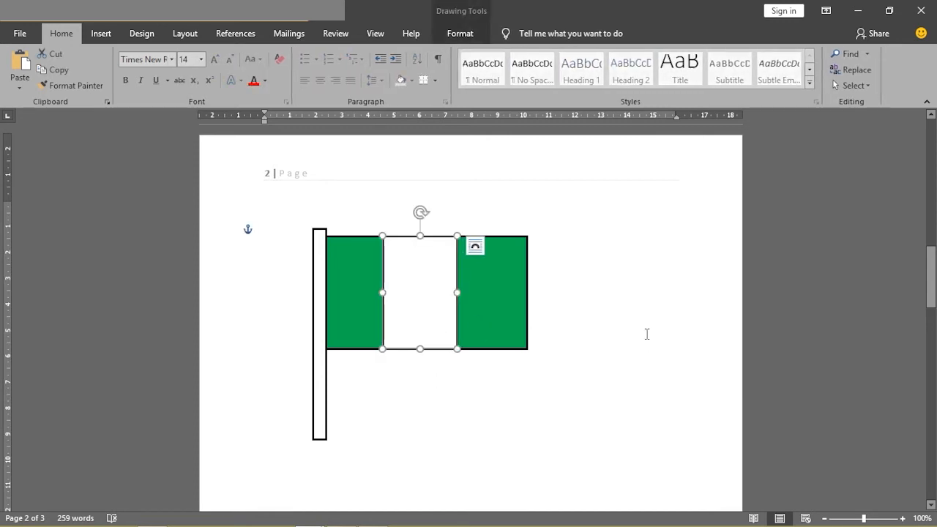
key(ctrl+Right)
key(ctrl+Right)
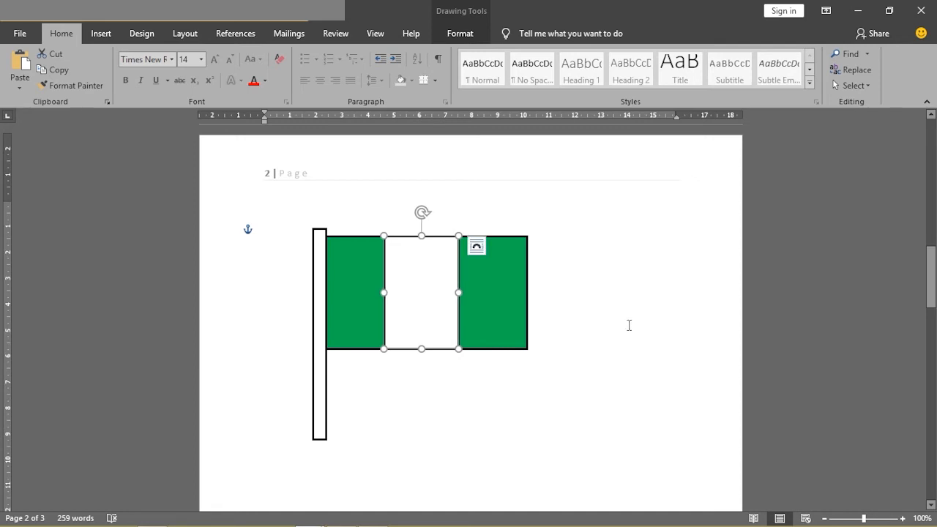
click(635, 348)
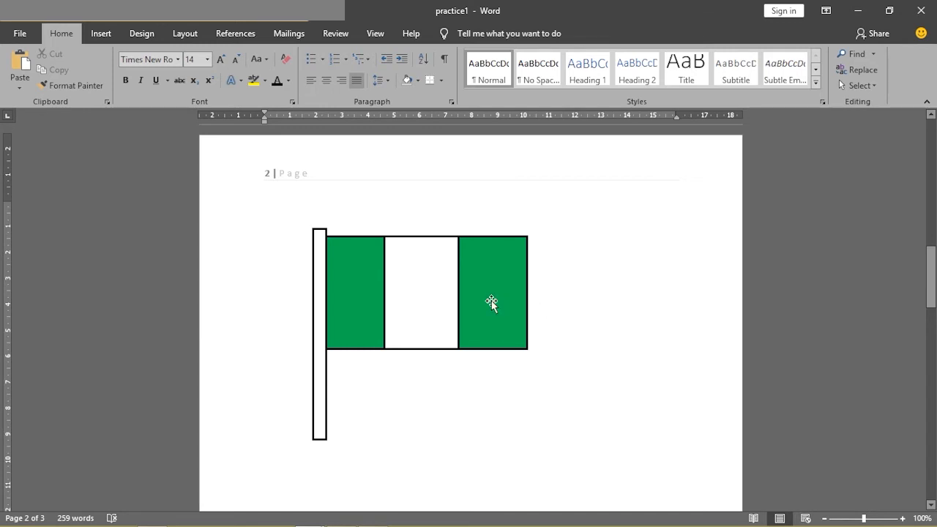
- Cut the white middle stripe from the flag and paste a copy of the green flag rectangle
click(439, 298)
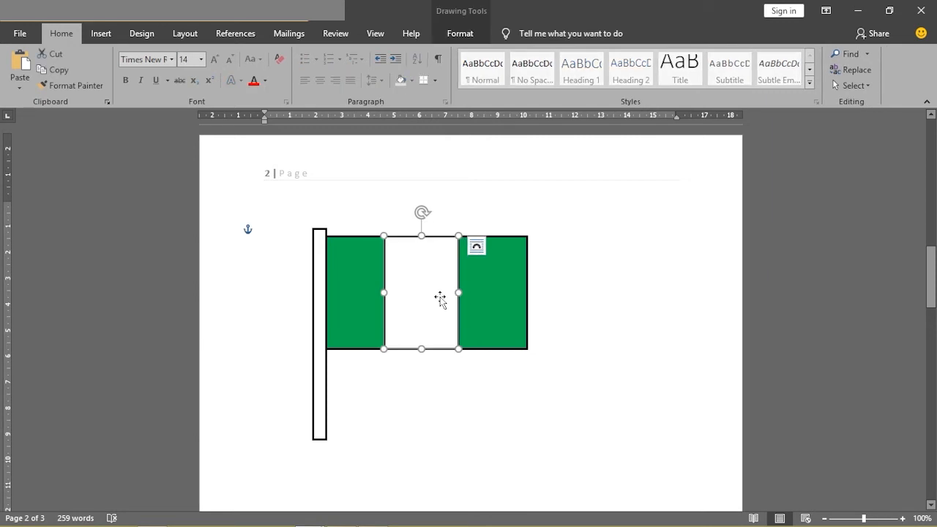
right_click(440, 299)
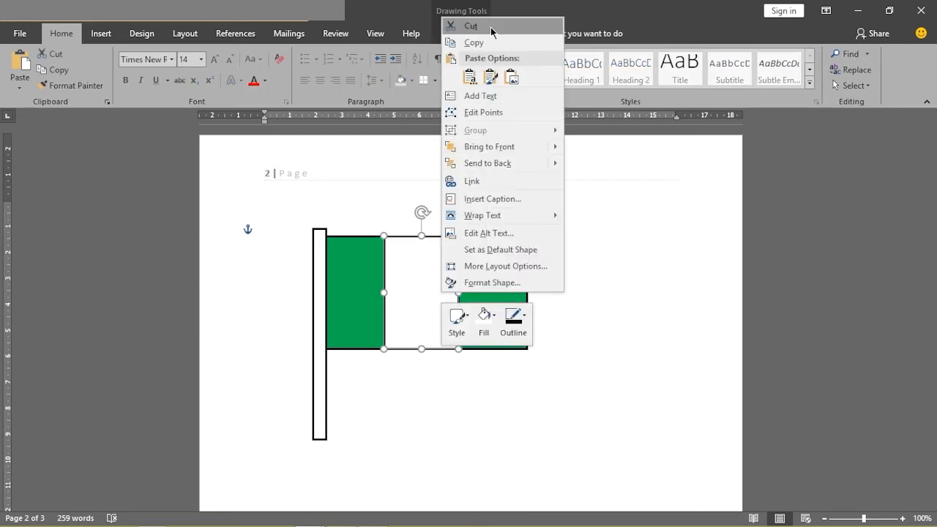
click(490, 27)
click(442, 292)
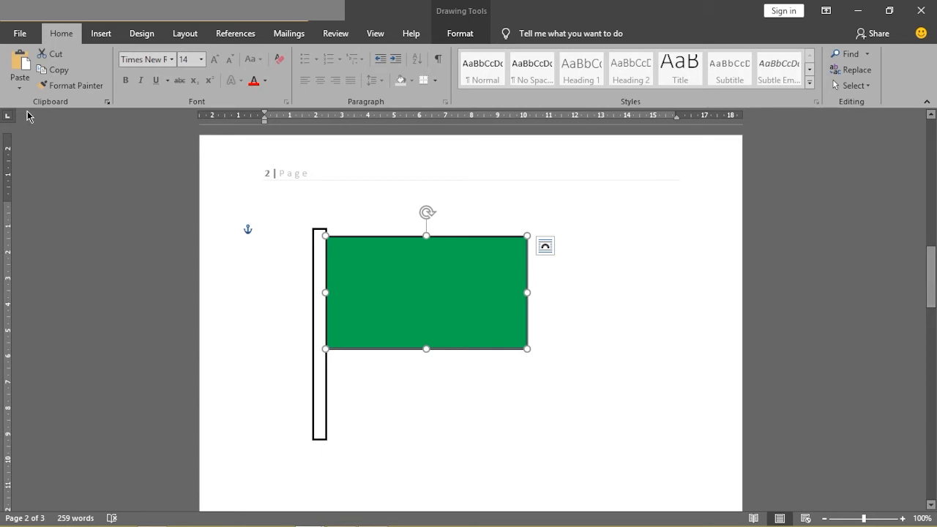
click(63, 71)
click(17, 69)
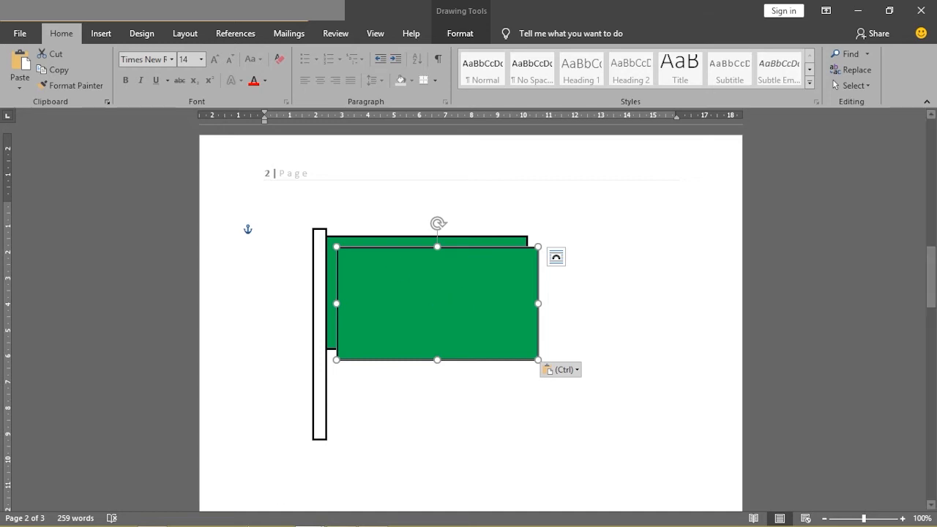
- Bring up the On-Screen Keyboard and nudge the pasted green rectangle upward until its top edge aligns with the original flag
click(215, 515)
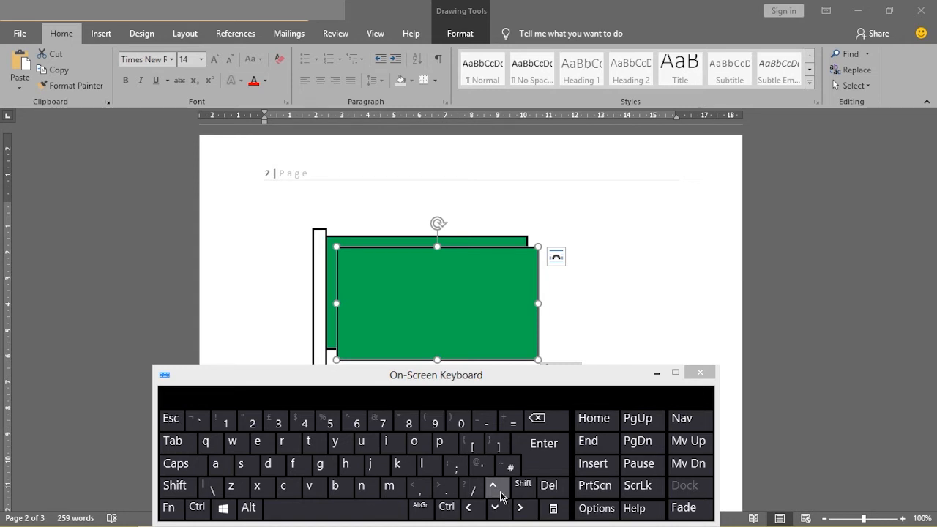
click(450, 313)
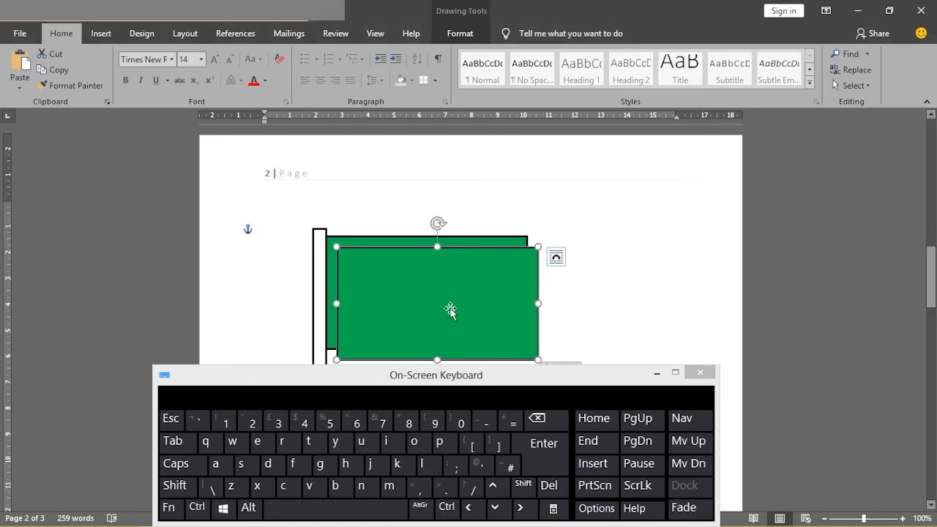
click(493, 487)
click(493, 488)
click(493, 487)
click(494, 487)
click(493, 487)
click(493, 488)
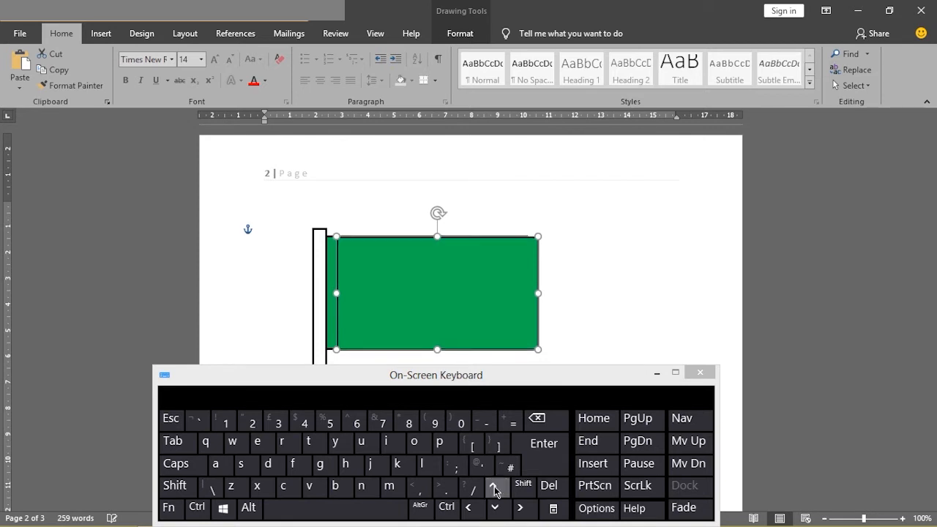
click(493, 487)
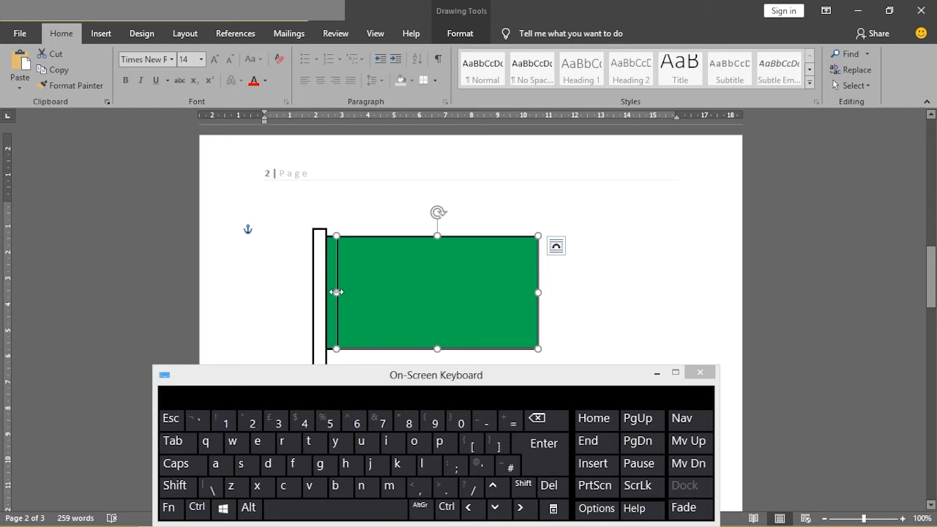
- Narrow the green copy from both sides to a middle stripe about 2.7 cm wide and minimize the On-Screen Keyboard
drag(336, 292, 382, 293)
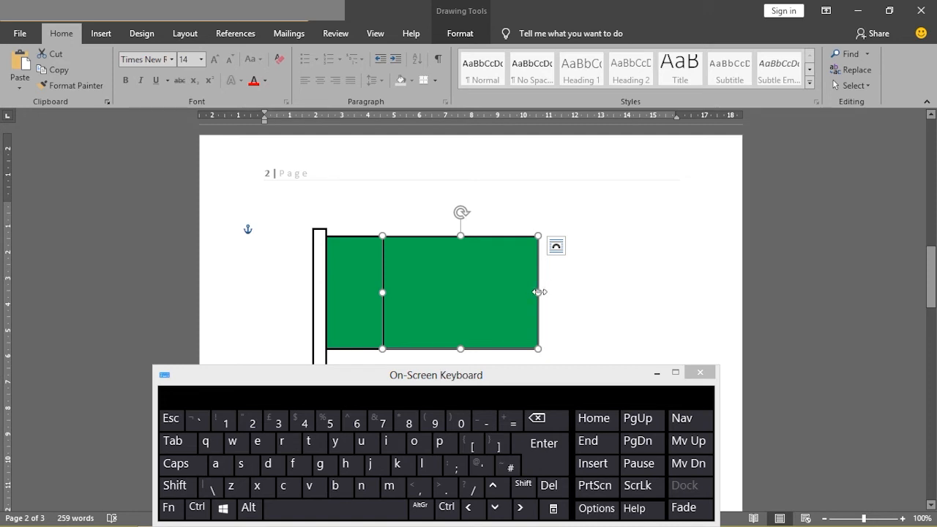
drag(538, 291, 453, 294)
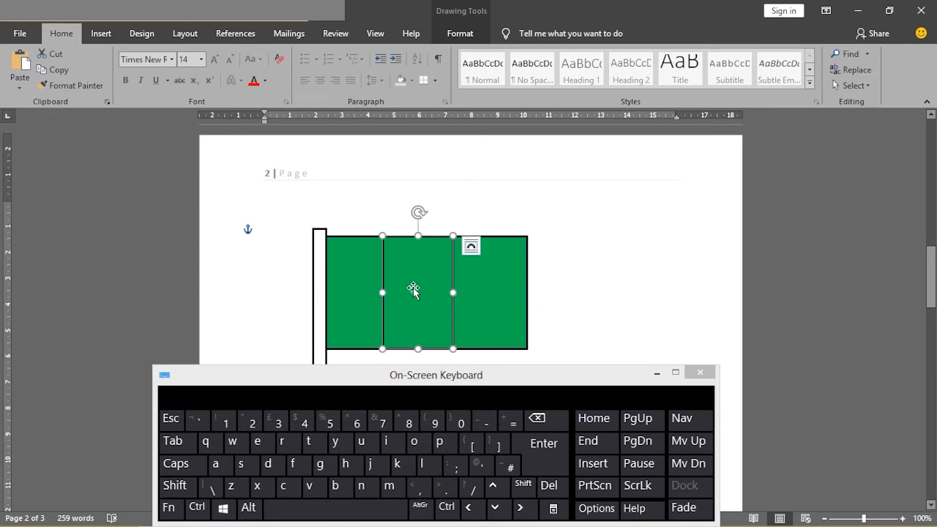
click(656, 372)
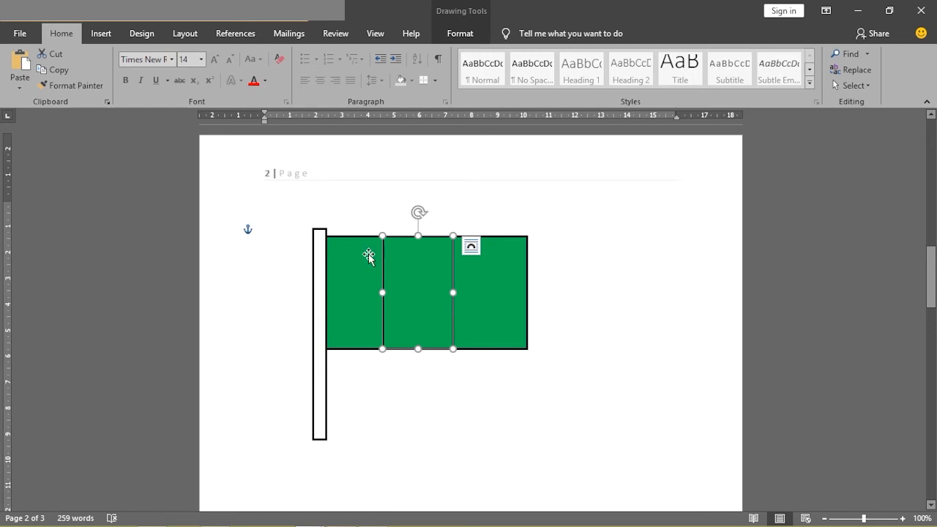
- Fill the middle stripe with the white theme color and widen it to about 2.88 cm
click(452, 36)
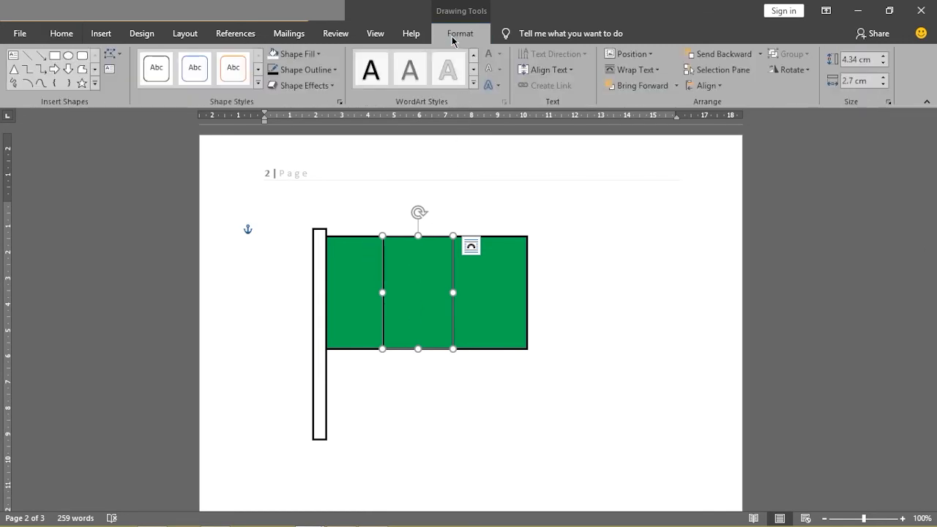
click(319, 56)
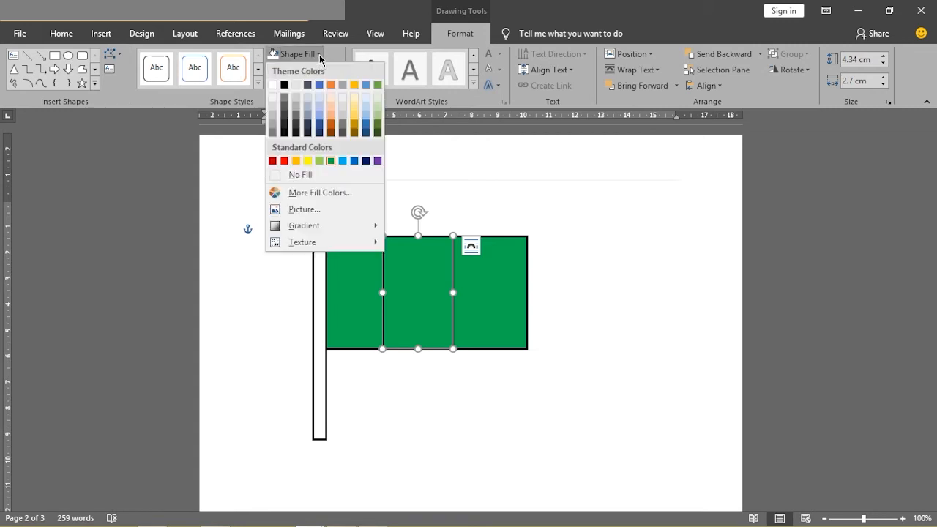
click(272, 84)
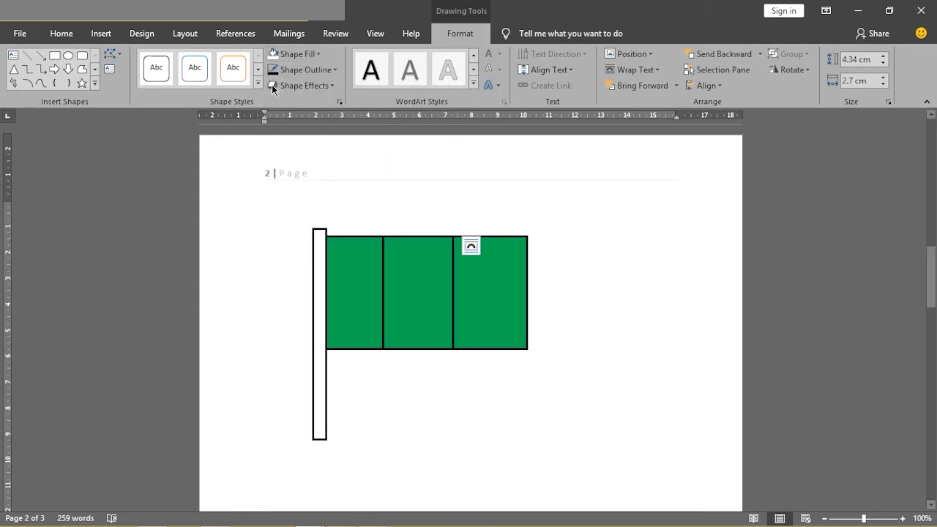
drag(453, 292, 457, 292)
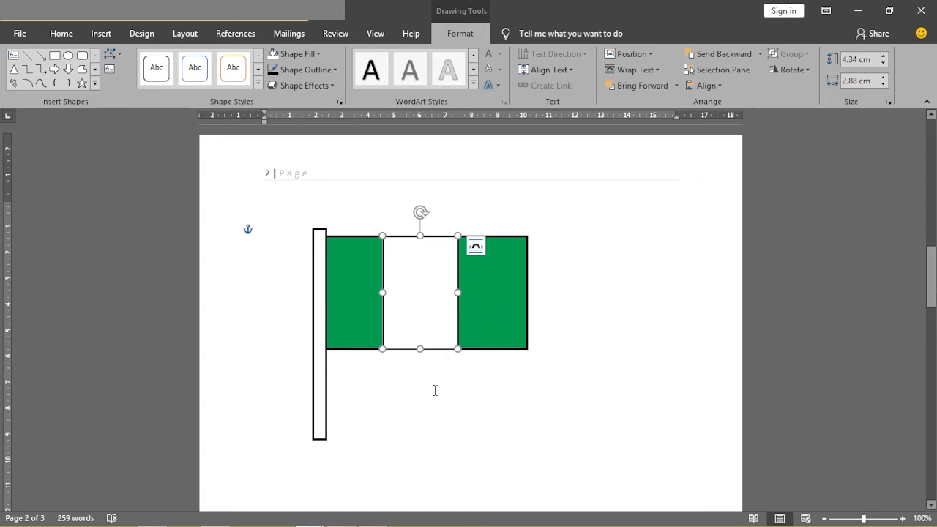
- Switch to the MICROSOFT OFFICE WORD document and examine the THREE STAR BIG EXERCISE BOOK cover and its orange background shape on page 3
mouse_move(308, 515)
click(286, 467)
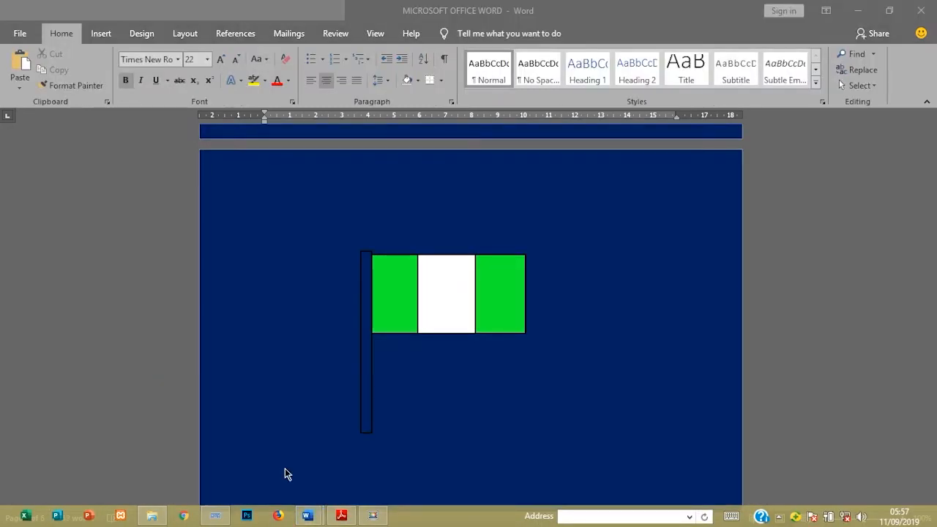
drag(934, 344, 934, 279)
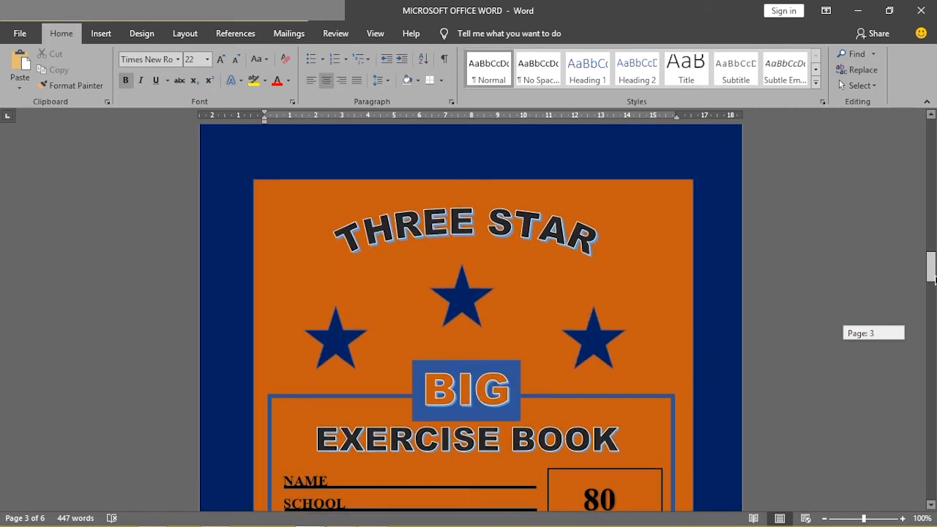
mouse_move(934, 279)
mouse_down()
mouse_move(934, 302)
mouse_move(935, 273)
mouse_move(933, 301)
mouse_move(932, 283)
mouse_up()
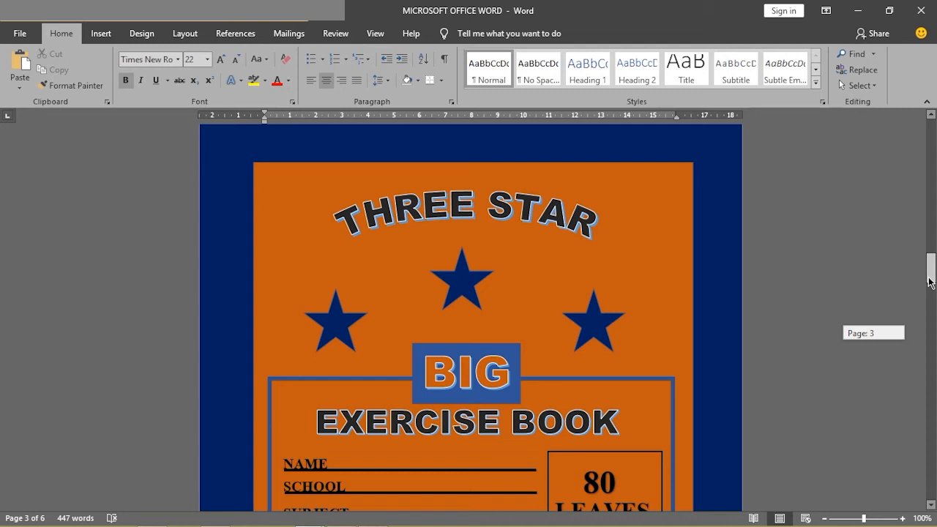
mouse_move(929, 282)
mouse_down()
mouse_move(931, 308)
mouse_move(932, 276)
mouse_move(922, 310)
mouse_move(920, 295)
mouse_move(933, 285)
mouse_up()
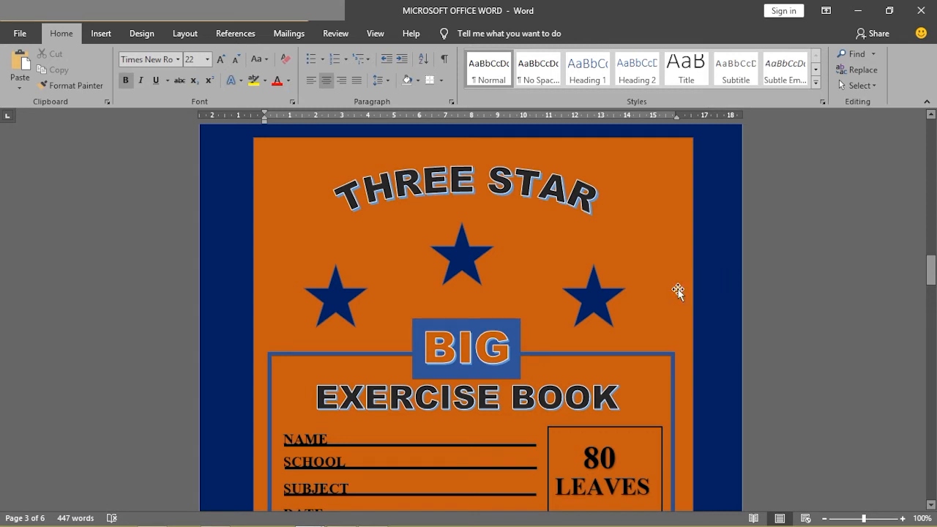
click(673, 240)
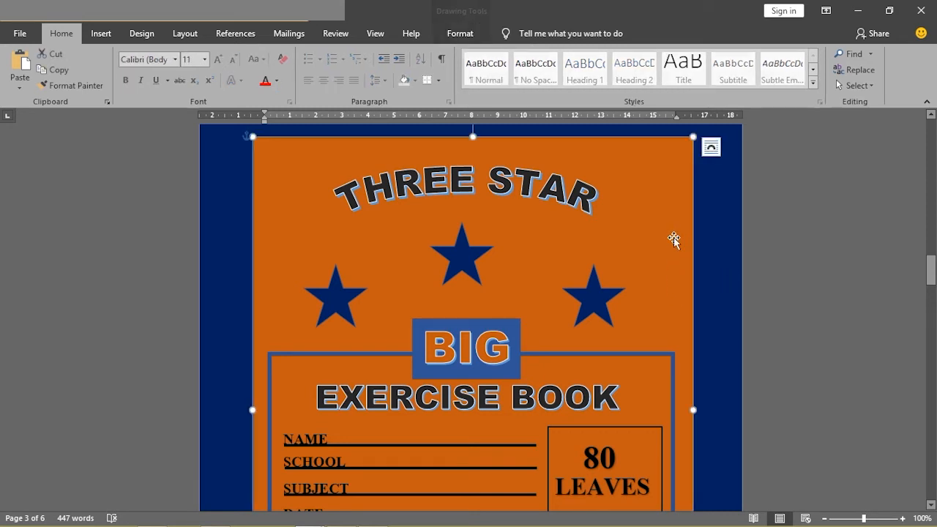
click(724, 242)
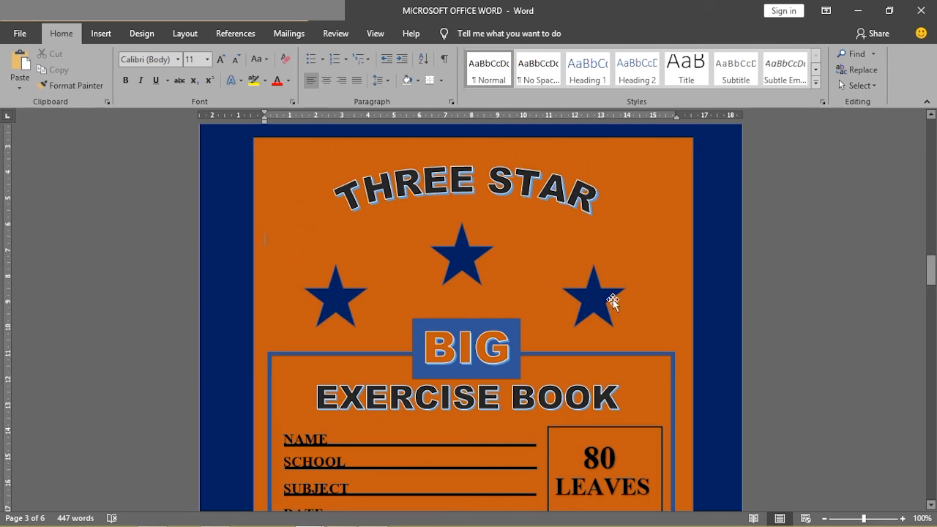
- Return from the reference cover to the practice1 document, deselect the flag stripe and go to the blank page 3
mouse_move(930, 270)
mouse_down()
mouse_move(931, 287)
mouse_move(930, 260)
mouse_move(931, 276)
mouse_up()
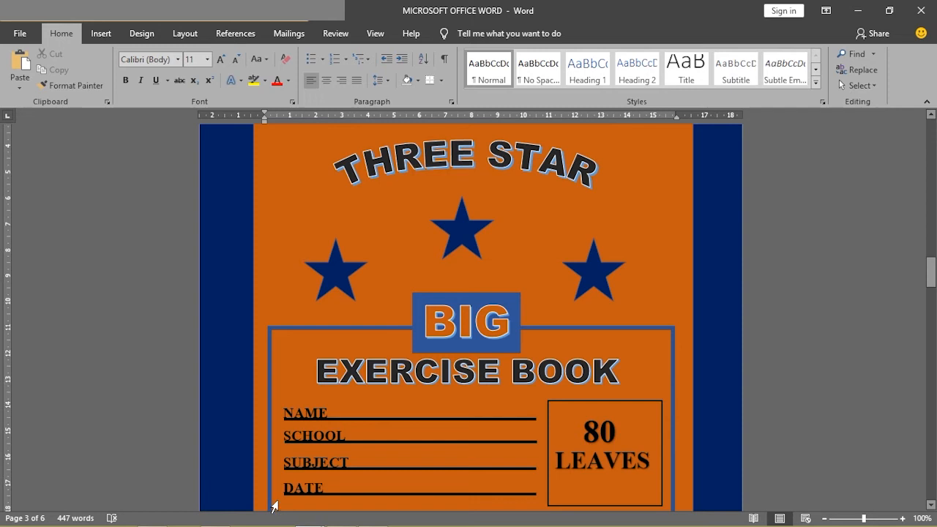
mouse_move(268, 524)
mouse_move(307, 516)
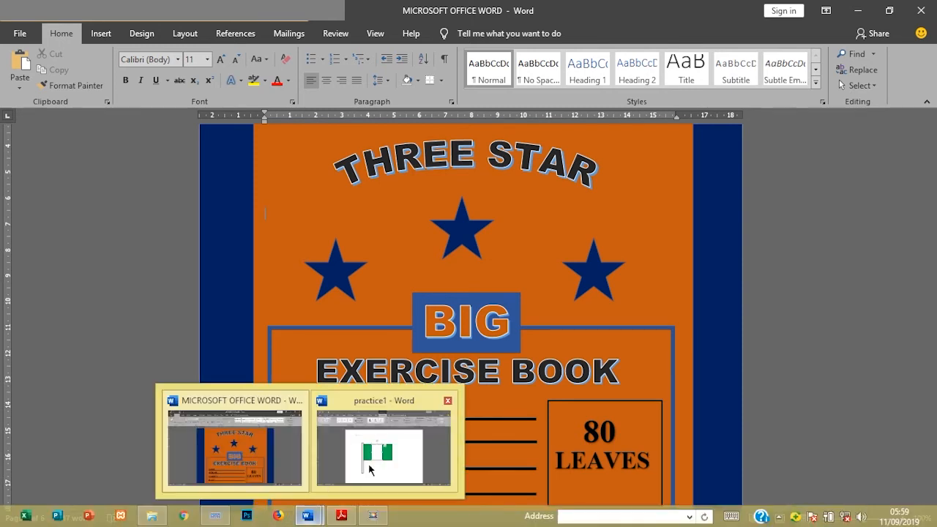
click(401, 459)
click(557, 395)
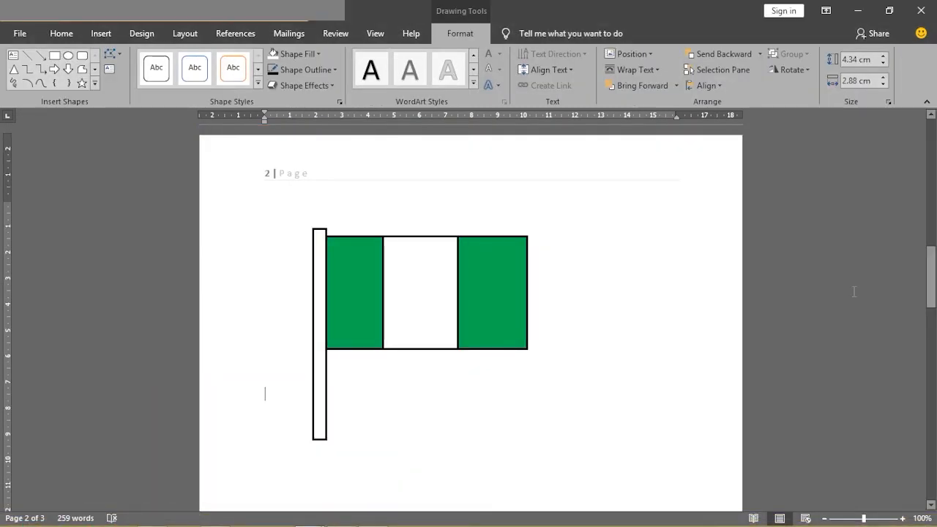
drag(932, 272, 912, 397)
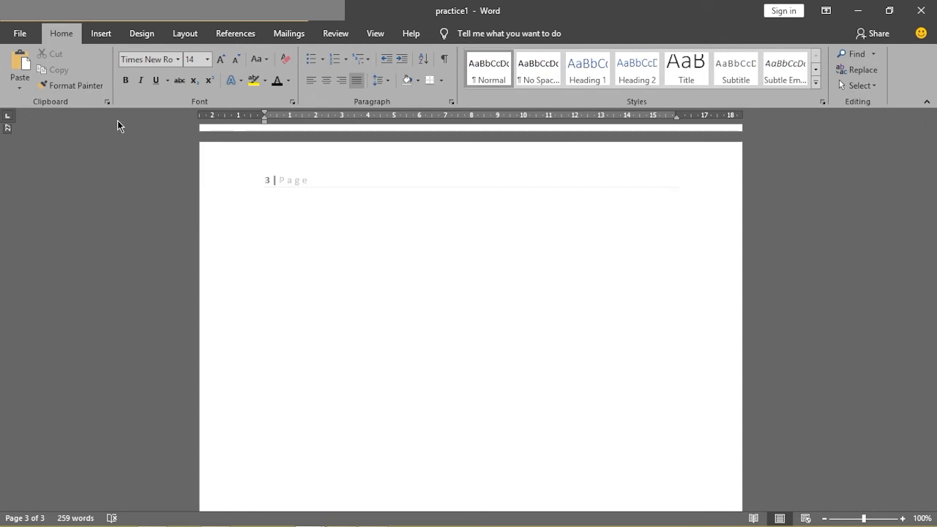
- Draw a rectangle about 12.78 cm high and 15.29 cm wide just below the header of page 3
click(102, 34)
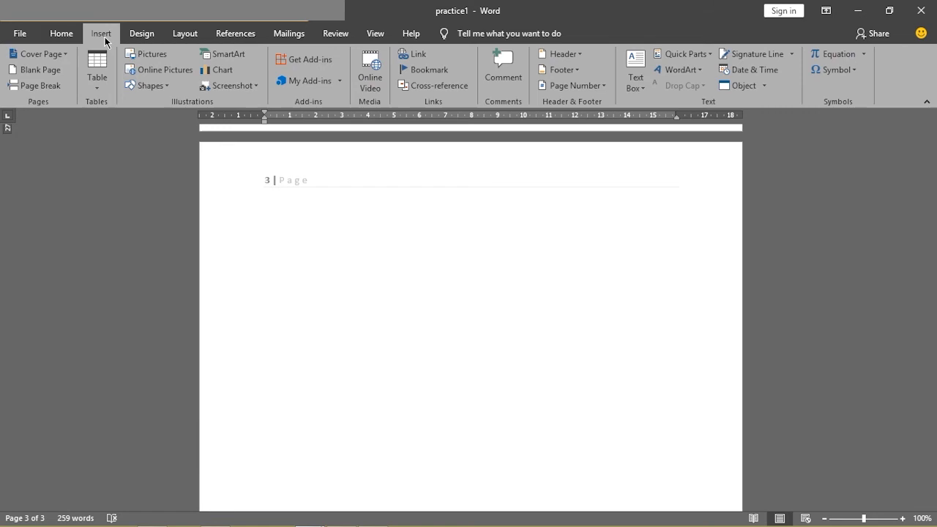
click(150, 86)
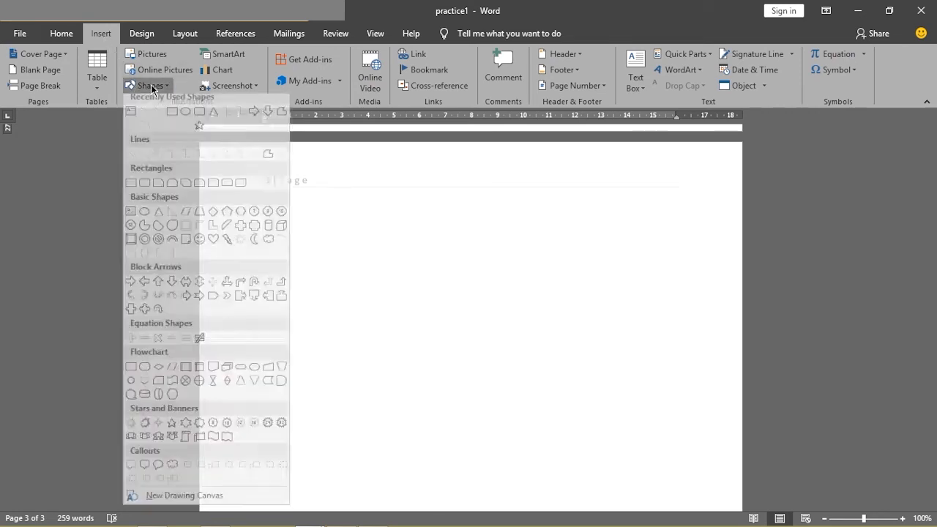
click(173, 118)
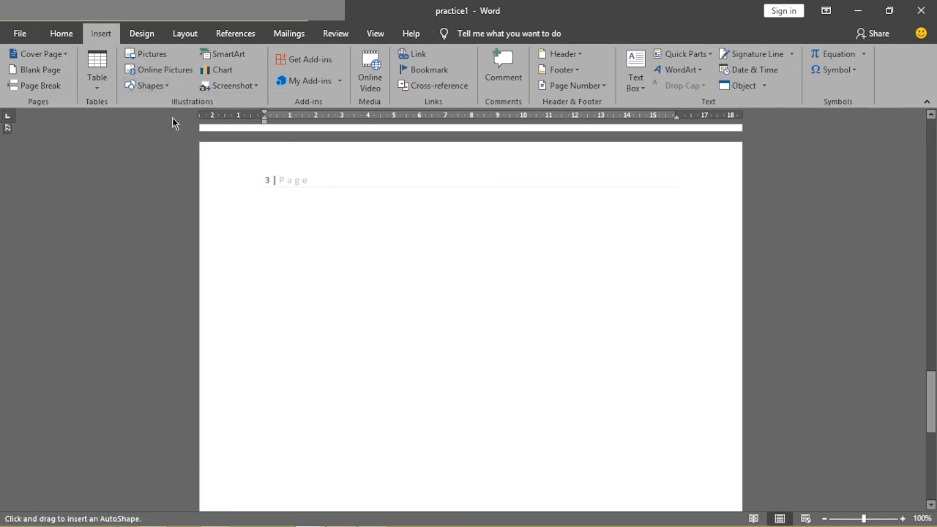
mouse_move(225, 519)
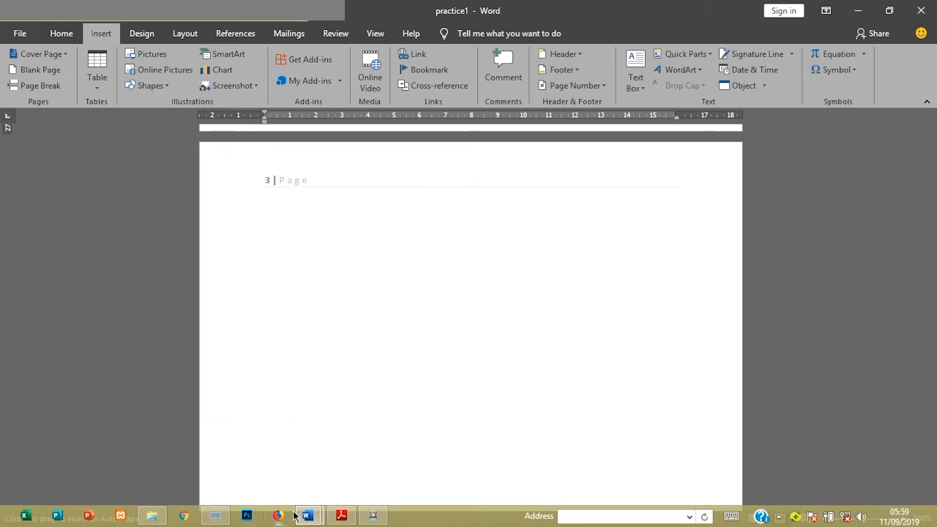
mouse_move(307, 516)
mouse_move(254, 459)
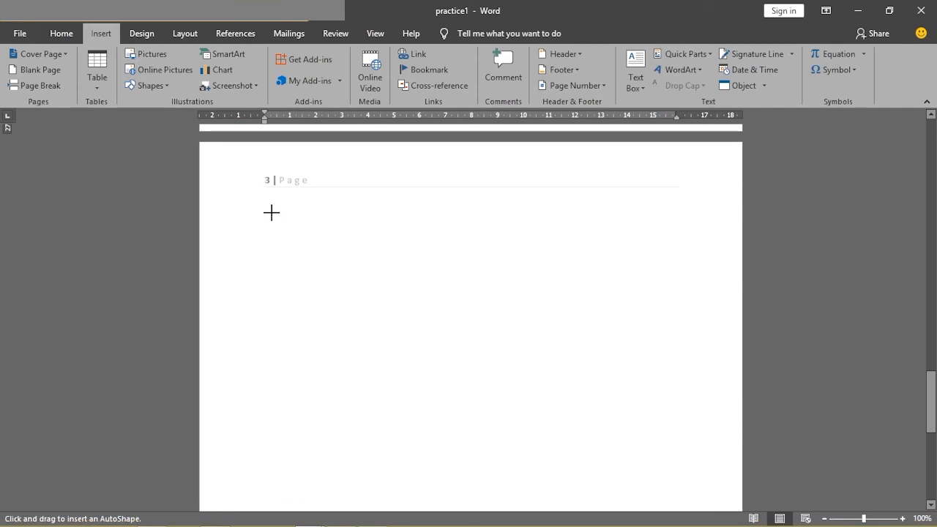
mouse_move(270, 210)
mouse_down()
mouse_move(384, 295)
mouse_move(461, 393)
mouse_move(517, 521)
mouse_move(607, 498)
mouse_move(635, 521)
mouse_move(616, 521)
mouse_move(649, 487)
mouse_move(649, 502)
mouse_move(666, 486)
mouse_up()
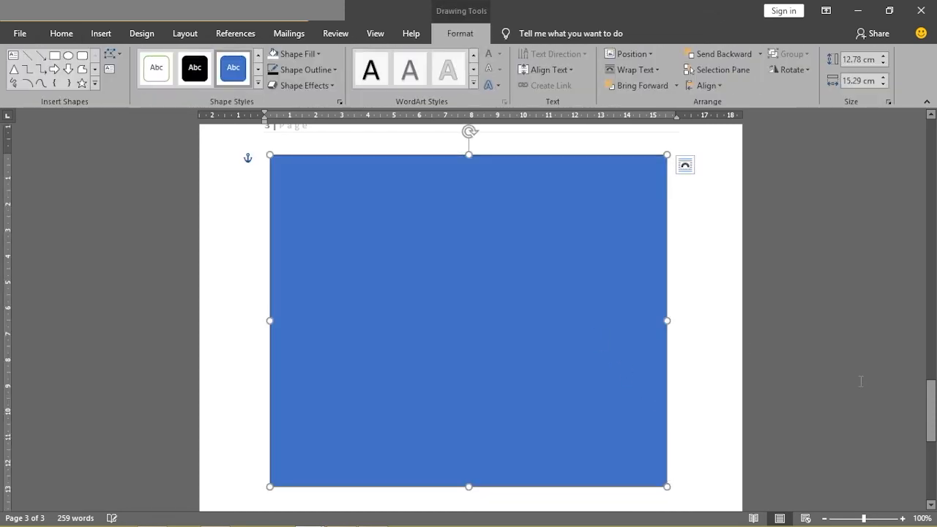
- Extend the blue rectangle downward and widen it on both sides to about 23.97 cm high and 18.02 cm wide
drag(931, 410, 925, 437)
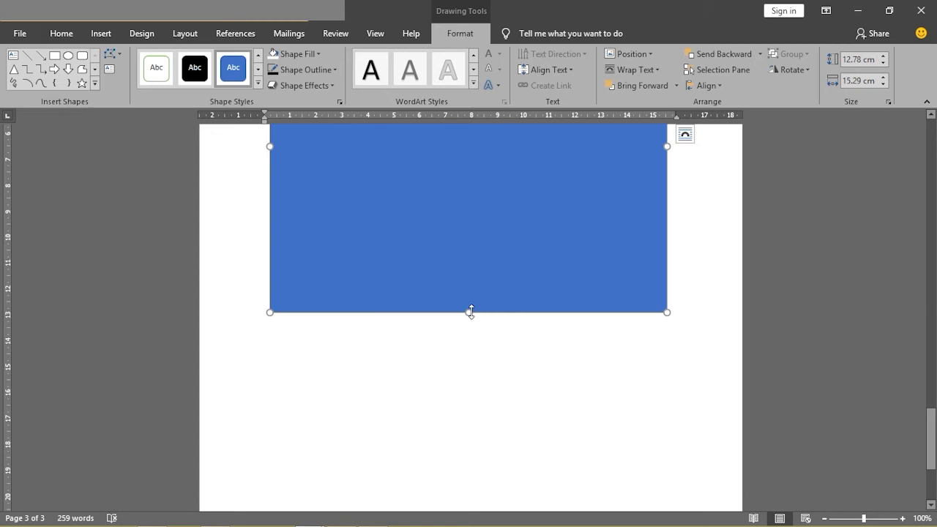
drag(471, 312, 470, 313)
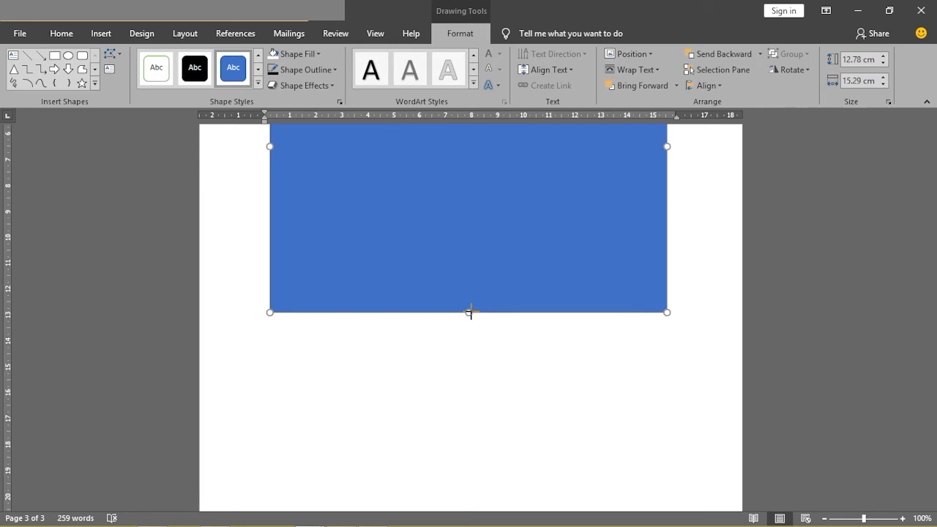
drag(471, 312, 445, 478)
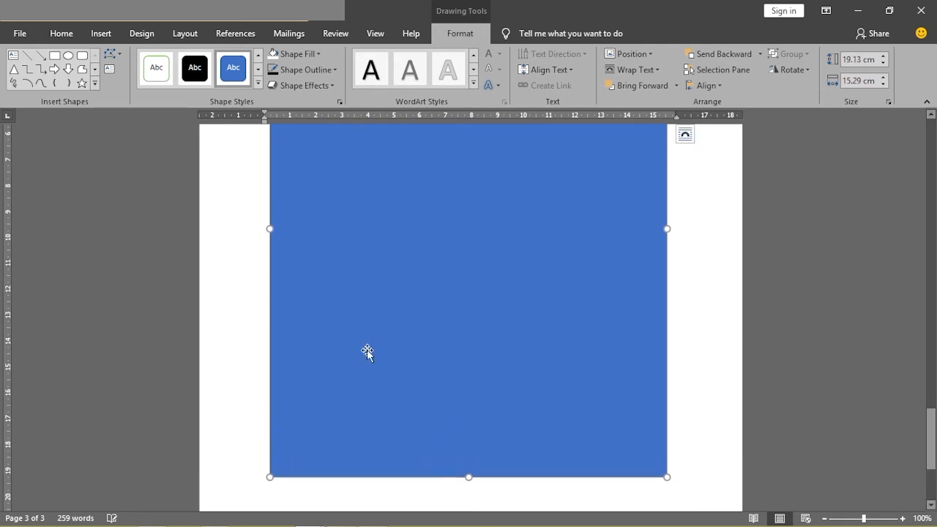
drag(270, 229, 232, 228)
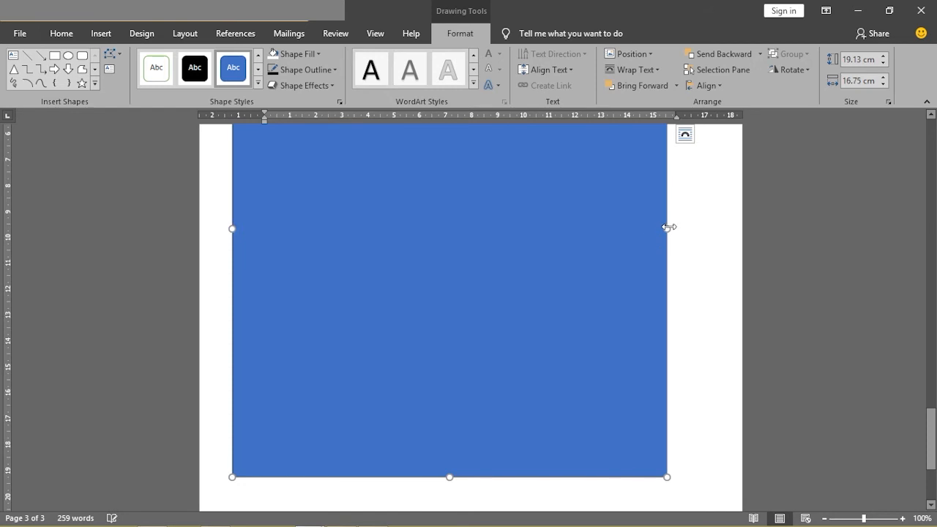
drag(667, 229, 700, 235)
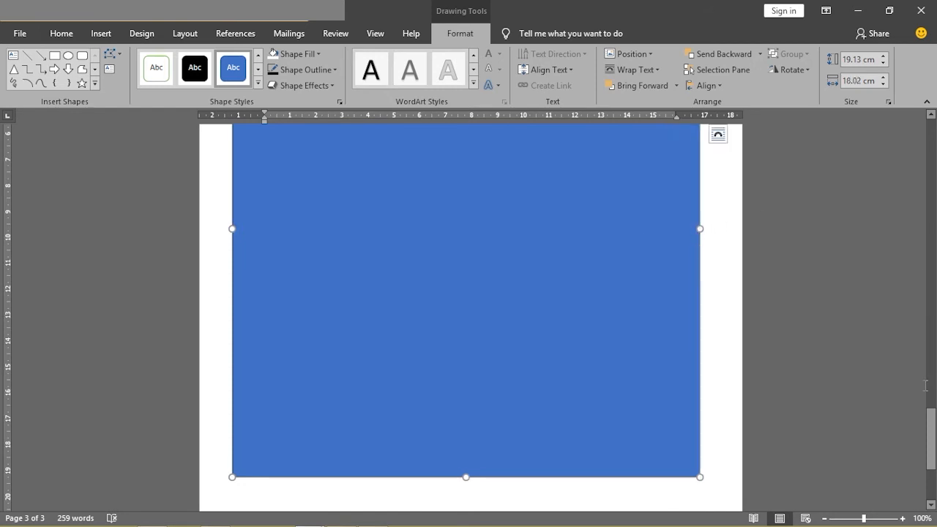
drag(929, 432, 857, 460)
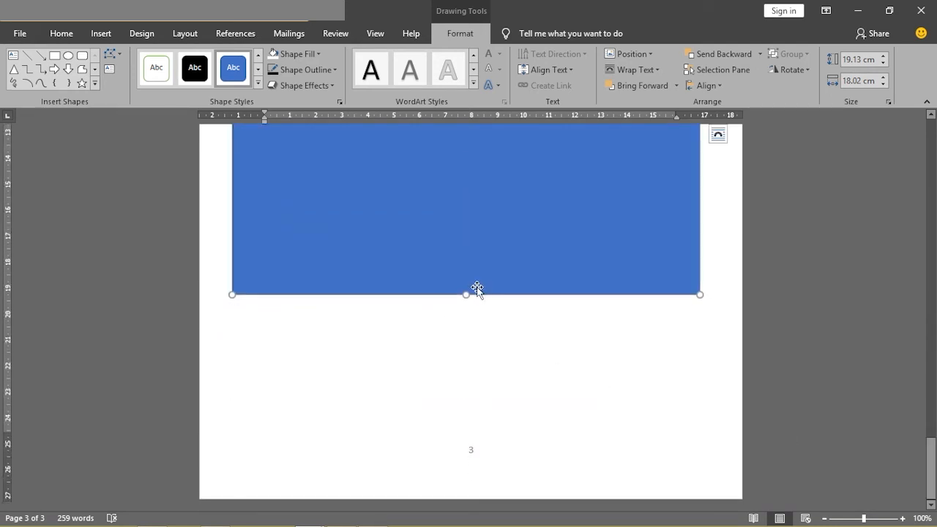
drag(465, 294, 464, 420)
- Check the background color of the reference cover and fill the large rectangle in practice1 with Orange, Accent 2, Darker 25%
mouse_move(304, 522)
mouse_move(239, 448)
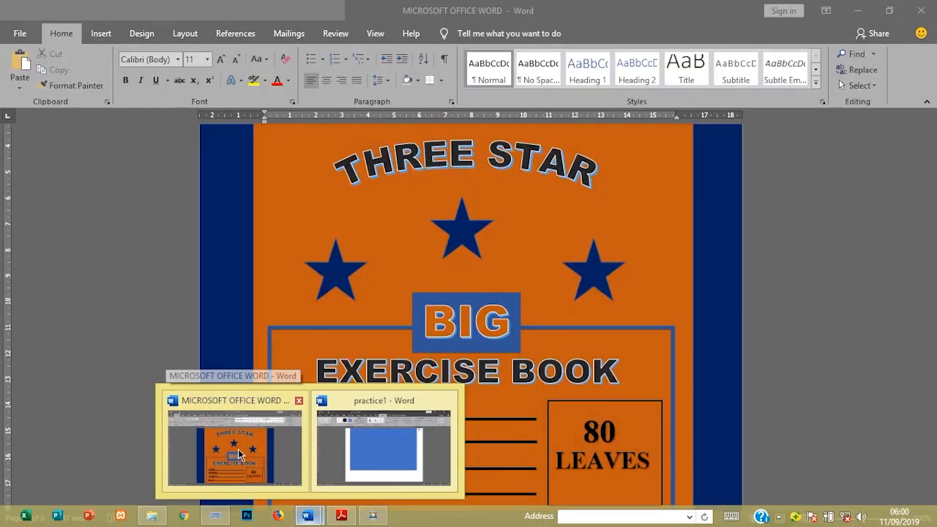
click(238, 449)
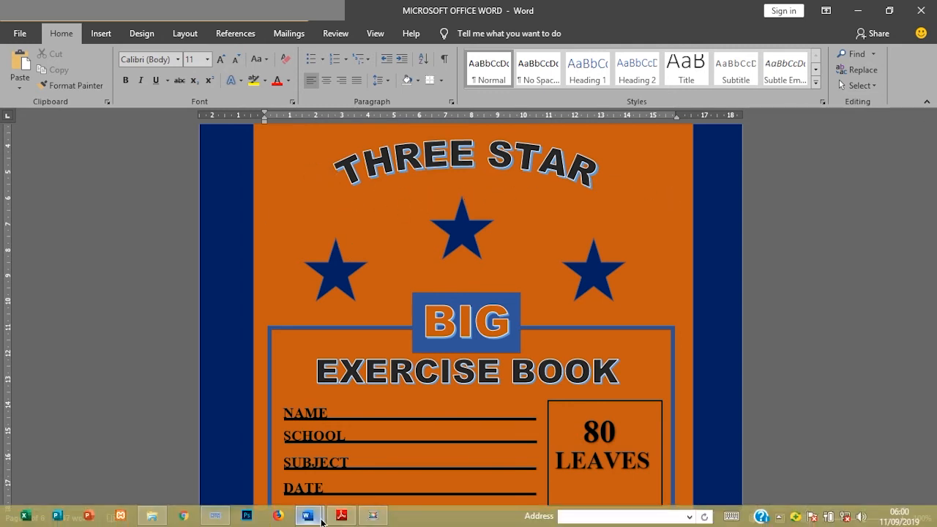
mouse_move(306, 515)
click(370, 452)
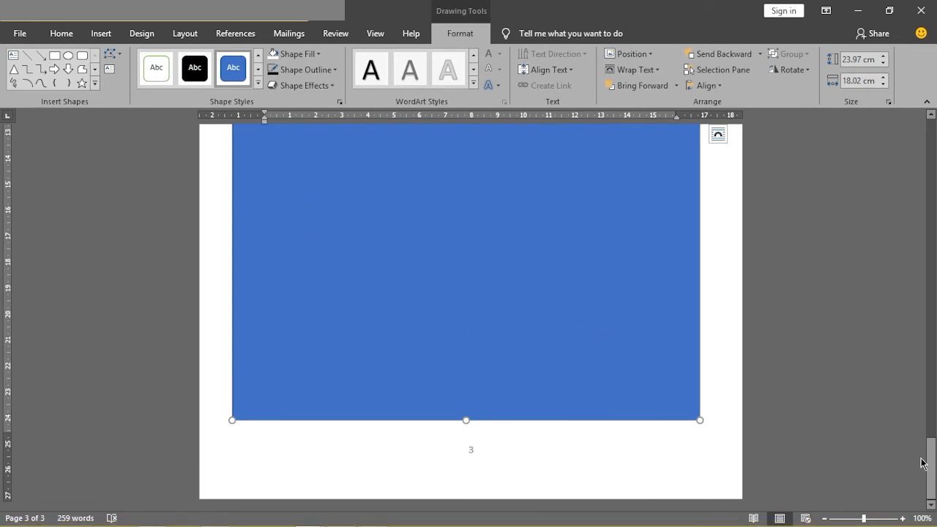
drag(931, 468, 929, 406)
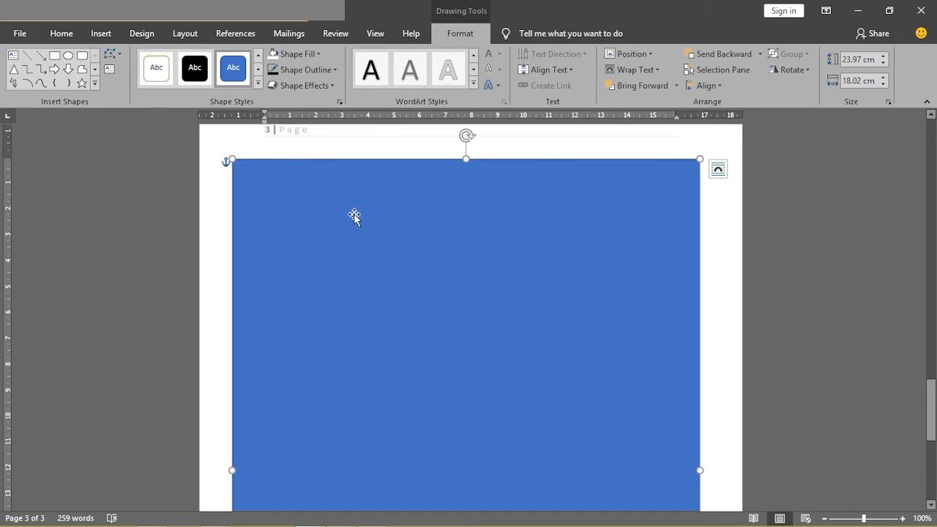
click(310, 56)
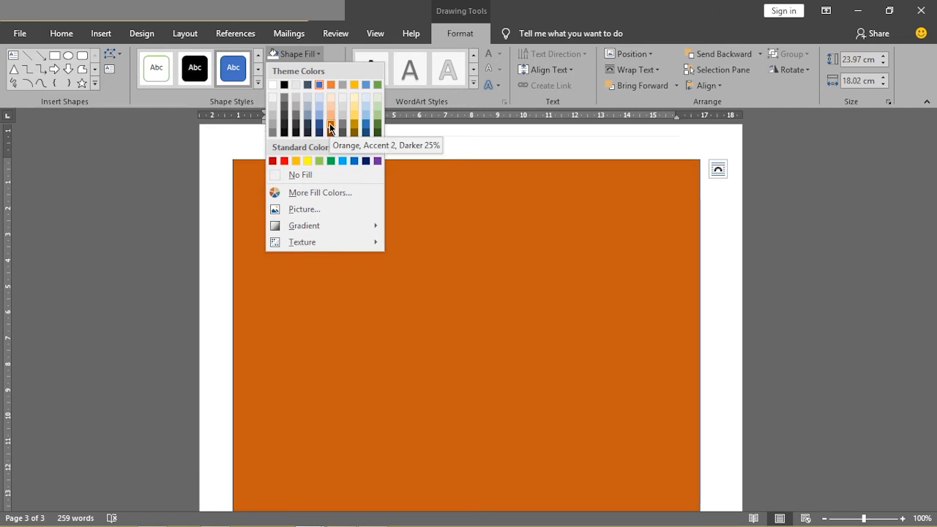
click(330, 126)
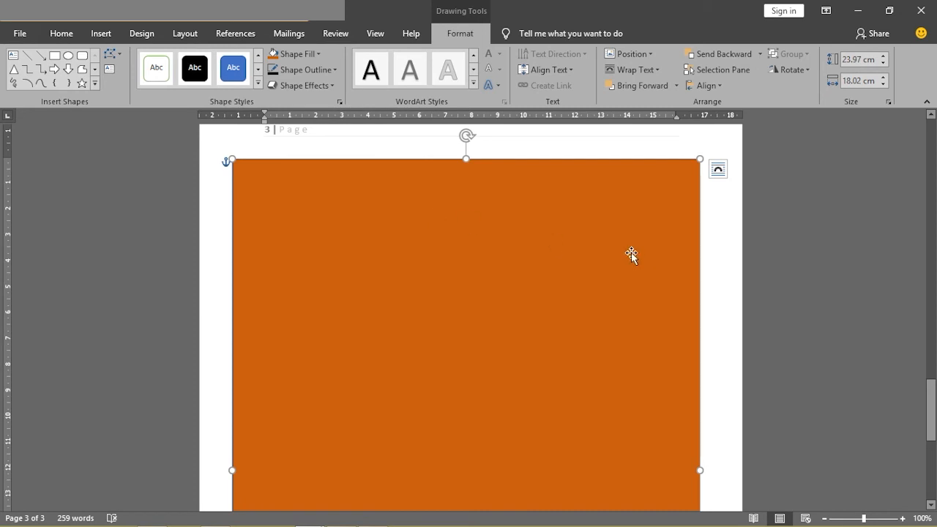
- Check the reference cover's title and insert WordArt in practice1 with blue Accent 5 fill, white outline and blue Accent 5 hard shadow
mouse_move(307, 515)
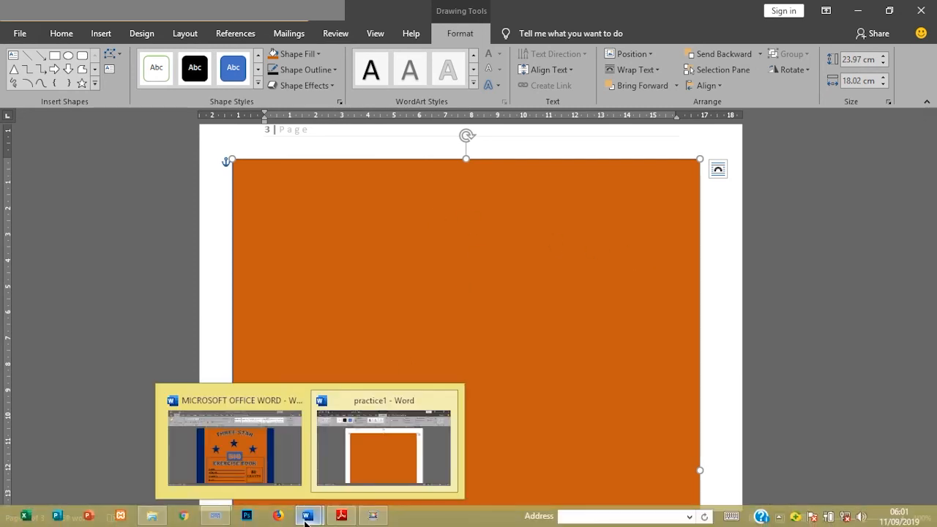
click(277, 468)
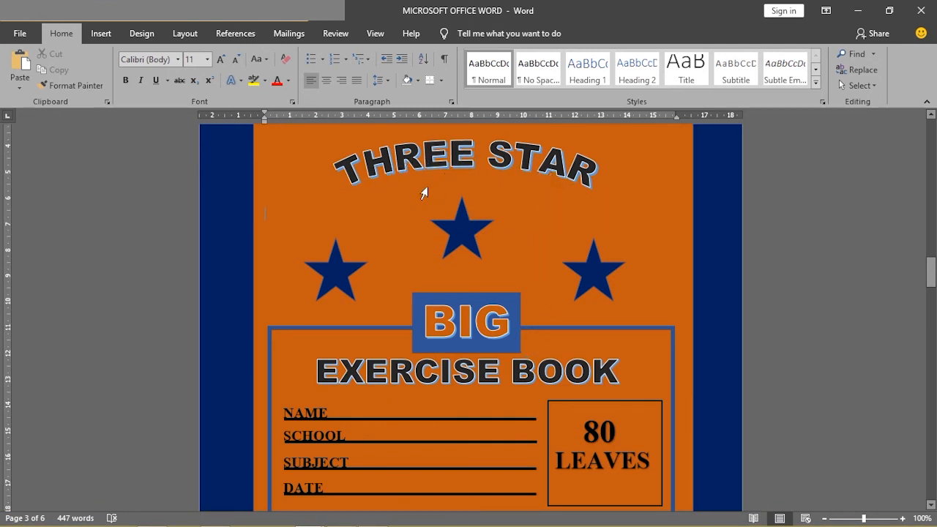
mouse_move(307, 516)
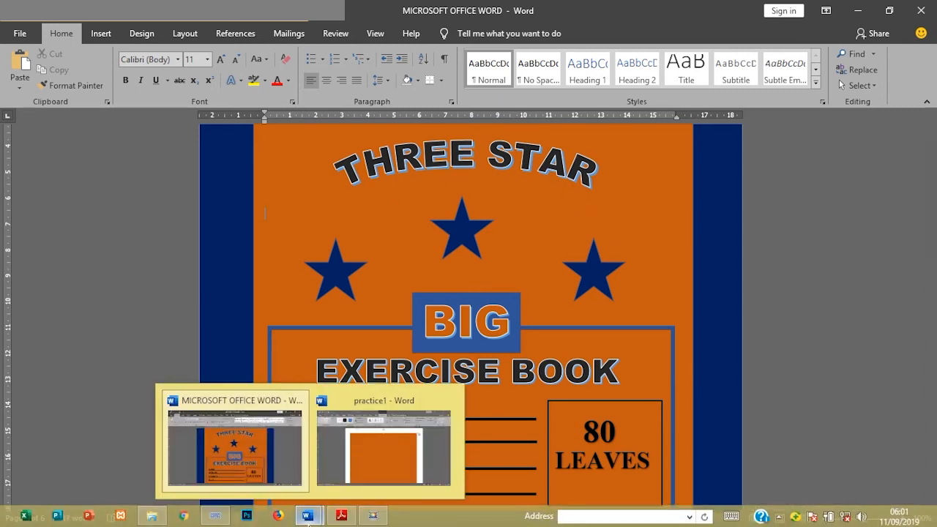
click(378, 460)
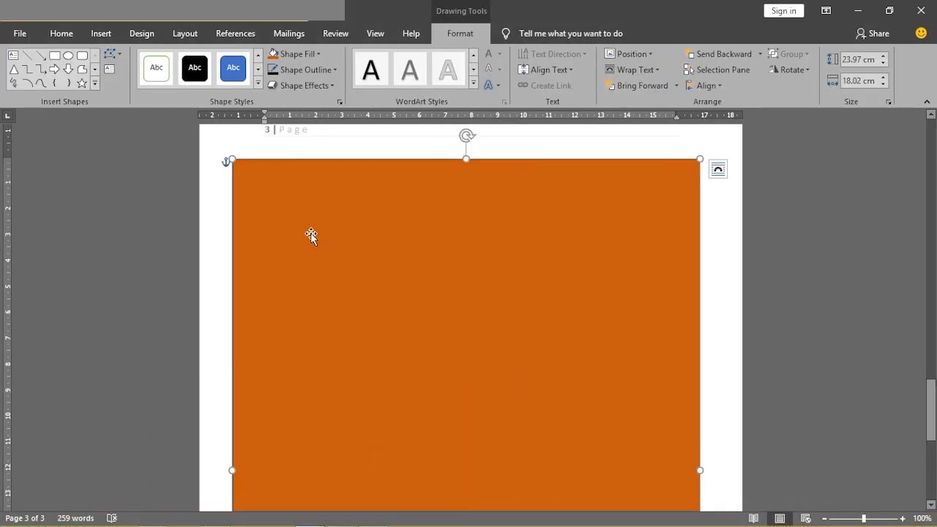
click(715, 253)
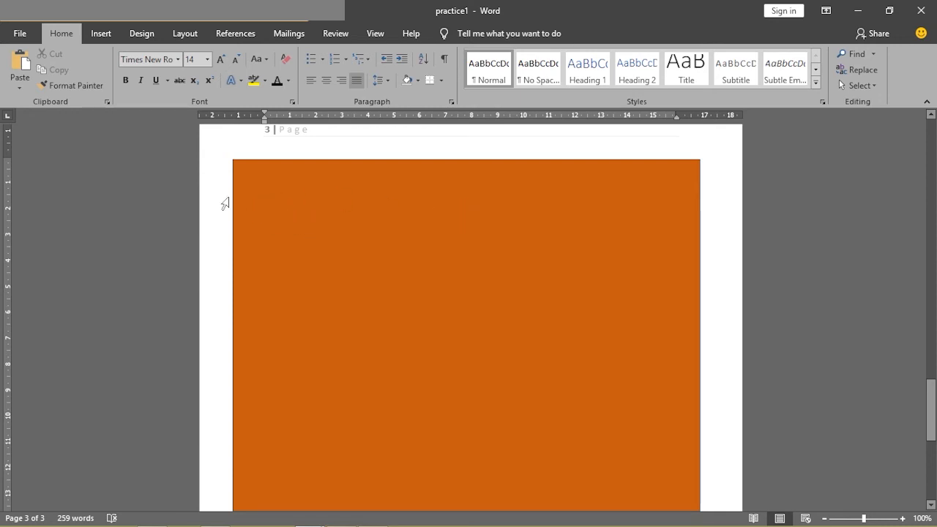
click(100, 34)
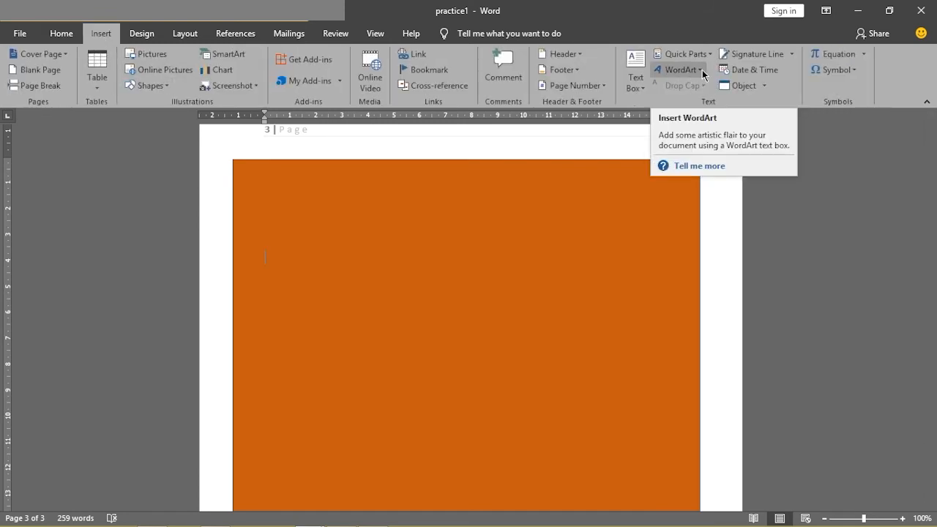
click(699, 76)
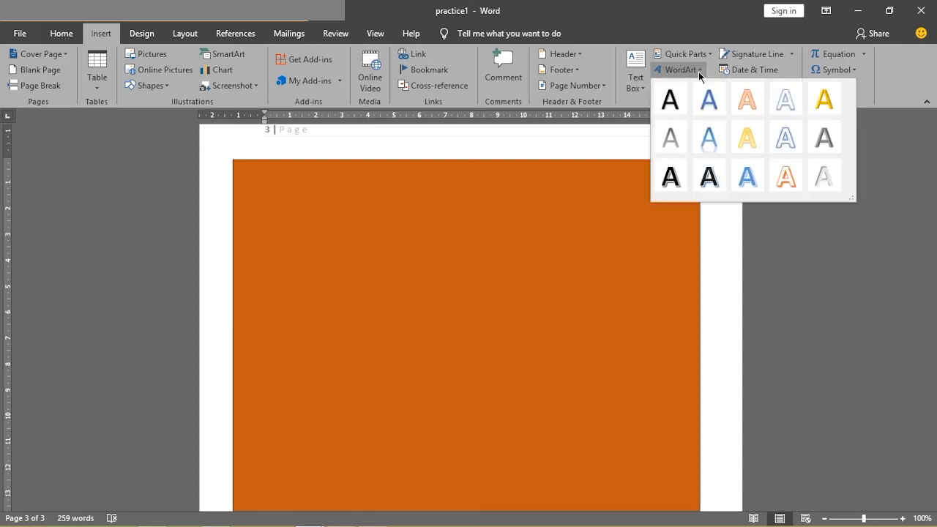
click(750, 183)
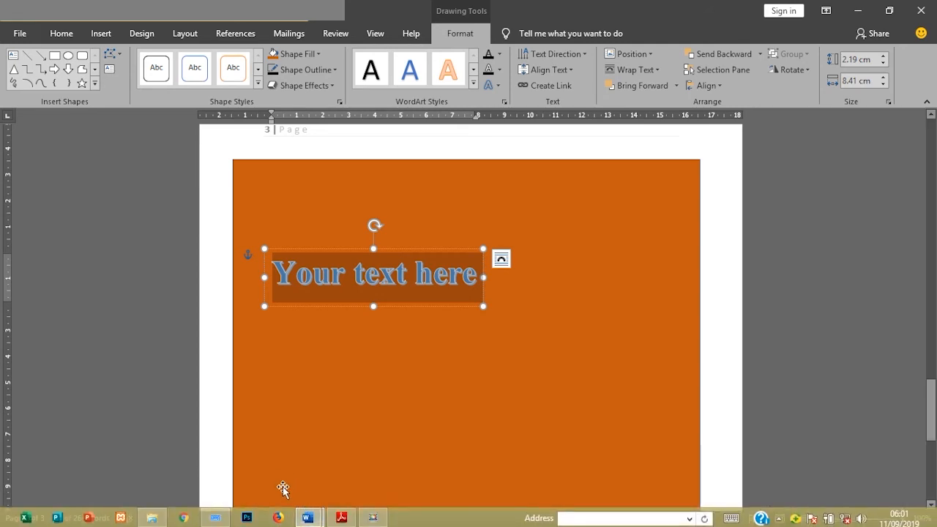
- Check the reference cover's title and replace the WordArt placeholder text in practice1 with THREE STAR
mouse_move(307, 519)
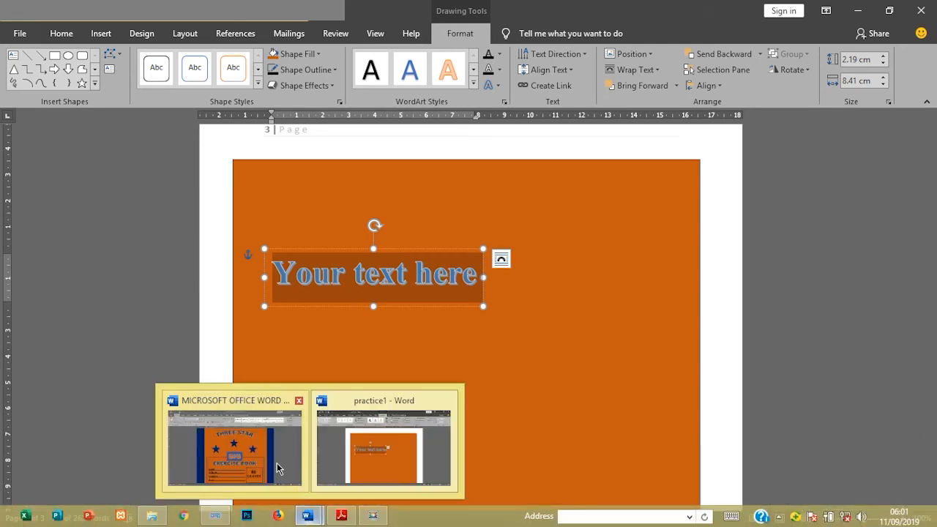
mouse_move(277, 467)
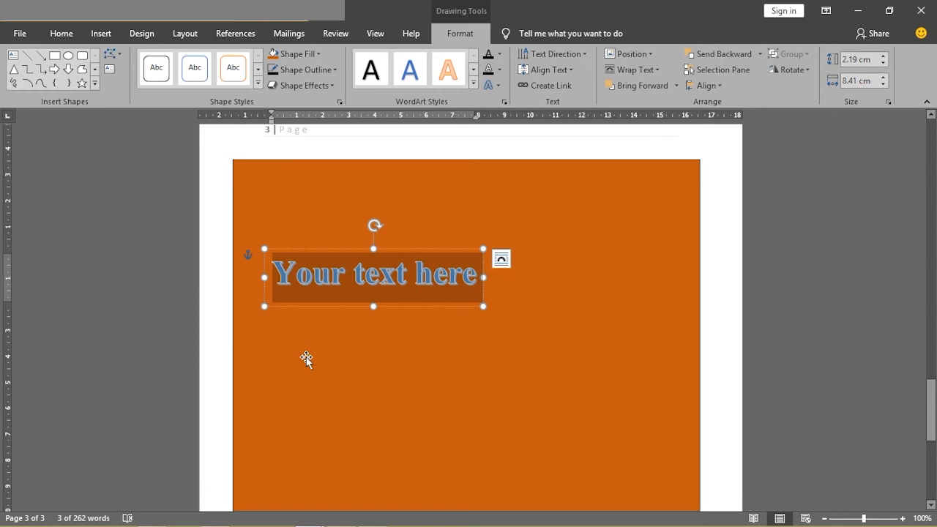
mouse_move(216, 516)
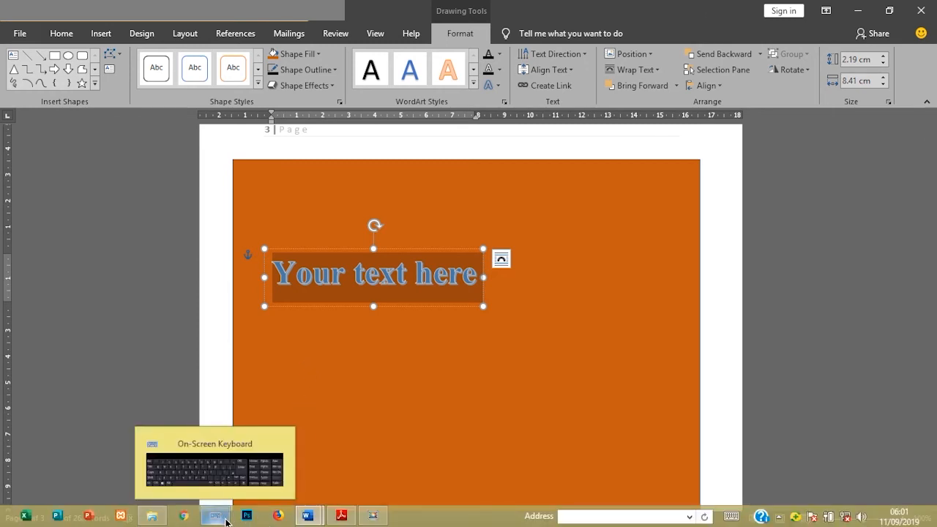
click(226, 489)
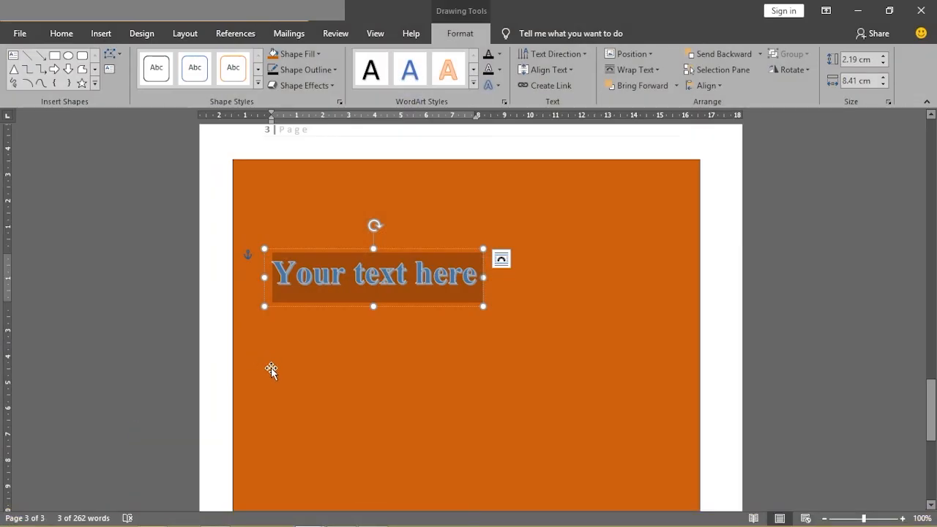
text(THRE)
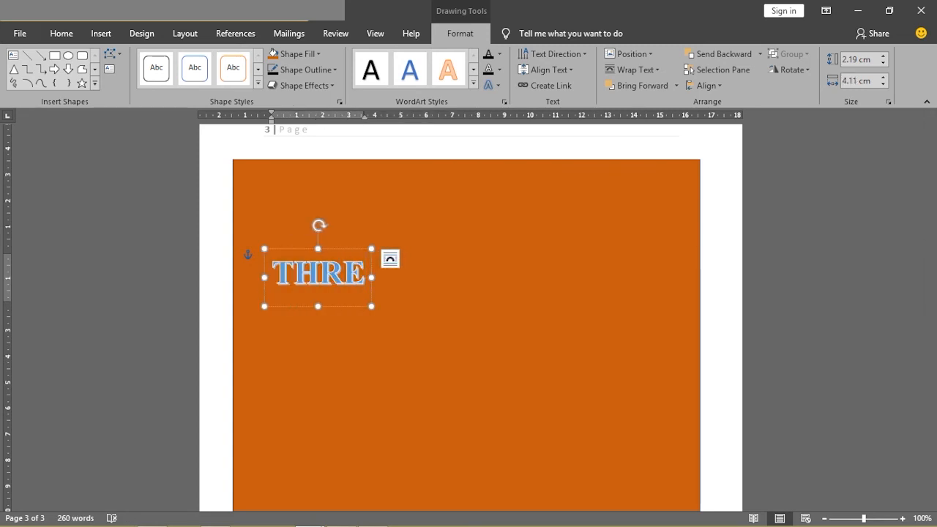
text(E STAR)
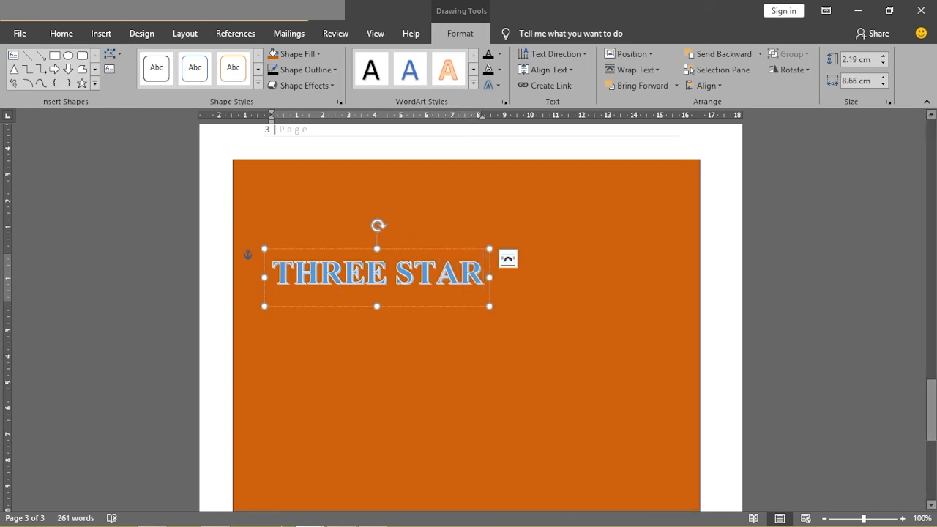
- Check the reference title's color and change the THREE STAR text to Black, Text 1
mouse_move(308, 515)
mouse_move(263, 456)
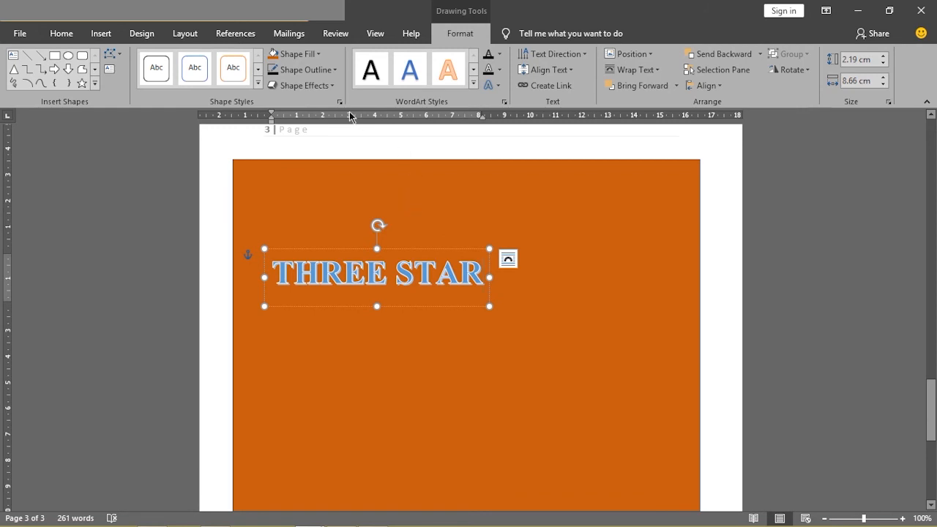
click(318, 55)
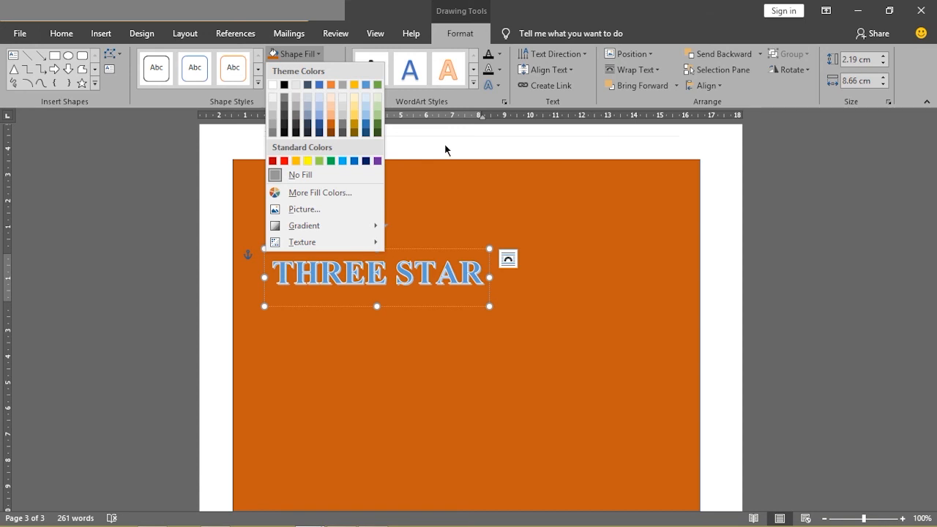
click(422, 273)
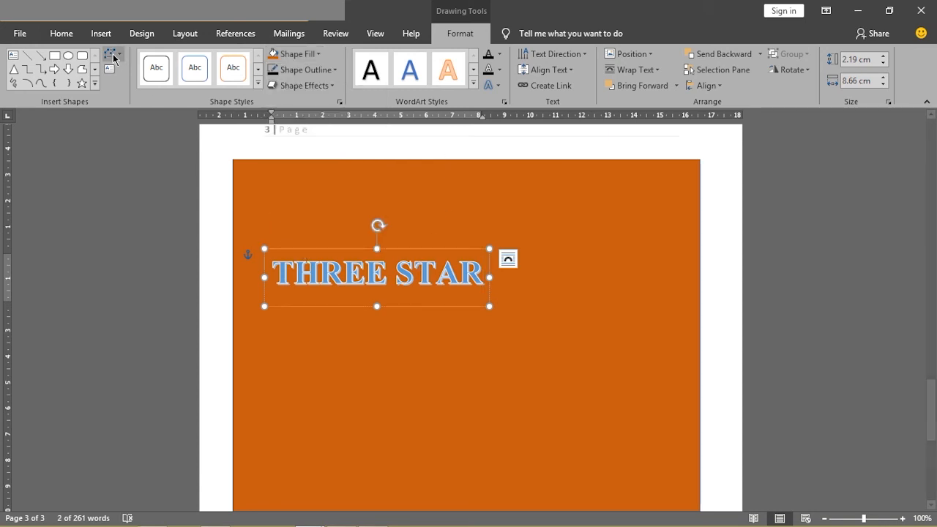
click(61, 33)
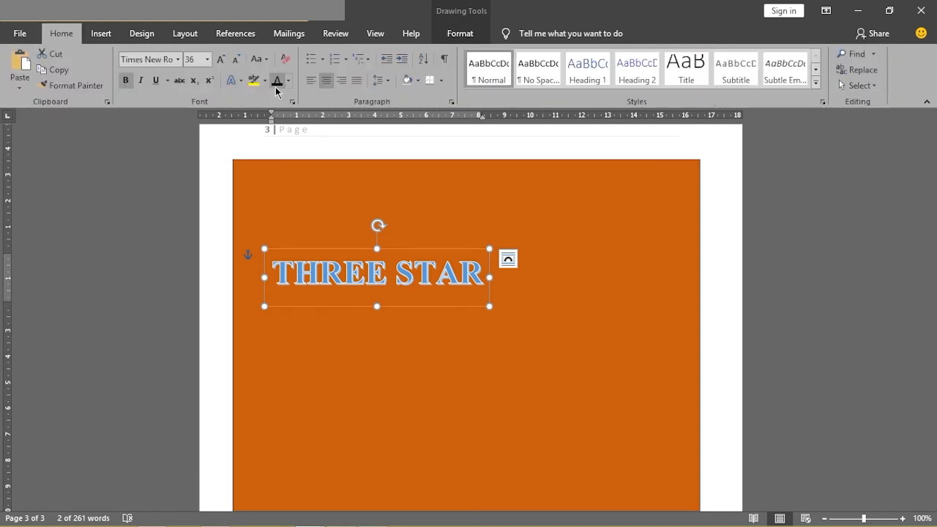
click(288, 80)
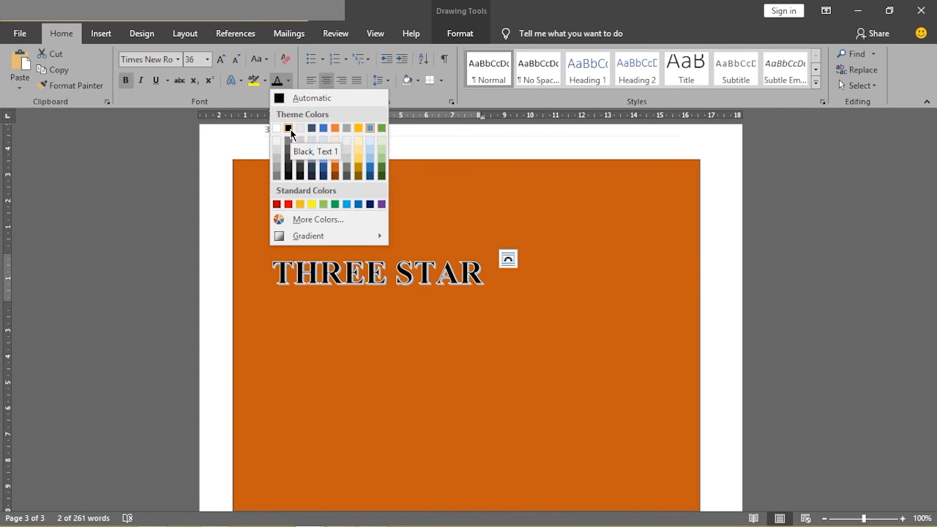
click(290, 130)
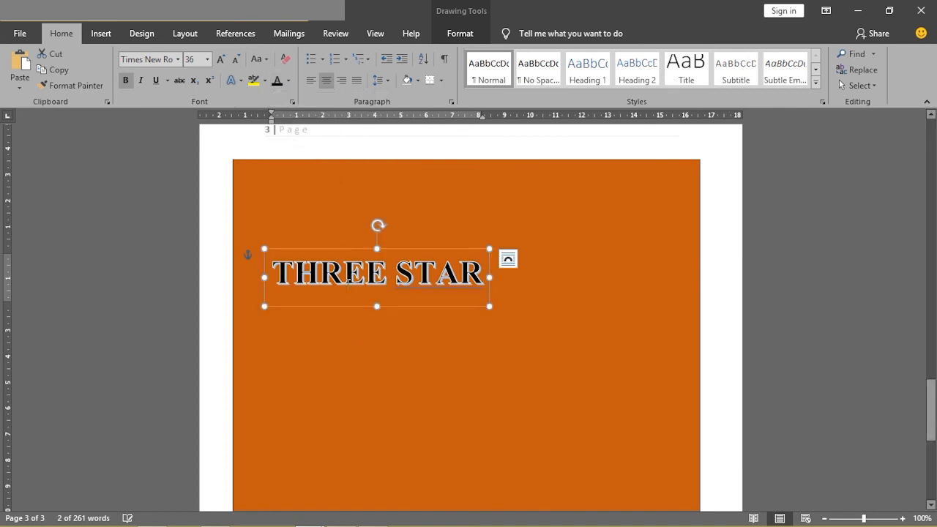
- Check the title's placement on the reference cover and move THREE STAR up and to the right, closer to the orange cover's upper edge
mouse_move(262, 516)
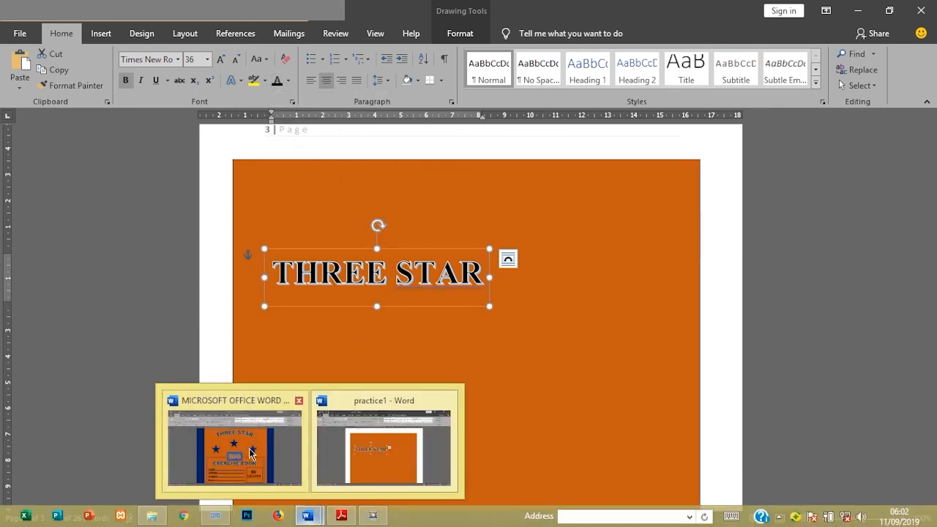
mouse_move(250, 453)
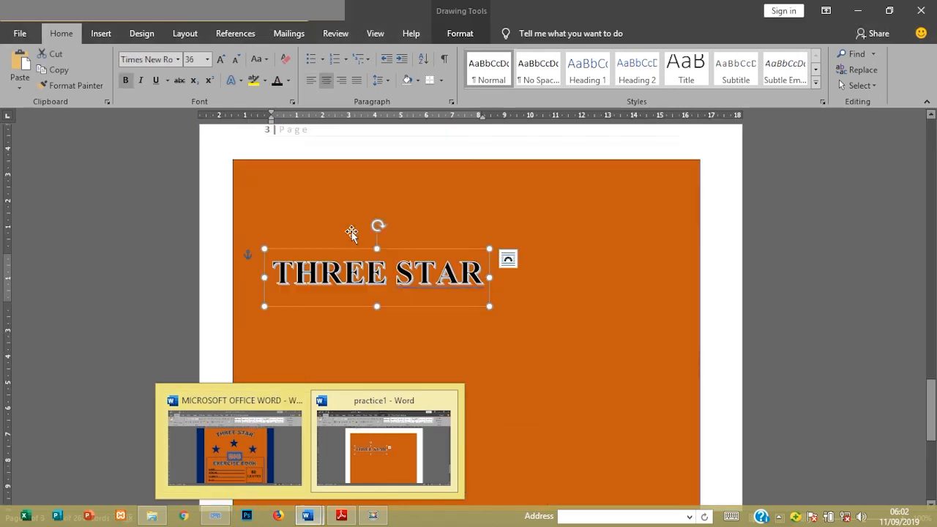
click(383, 447)
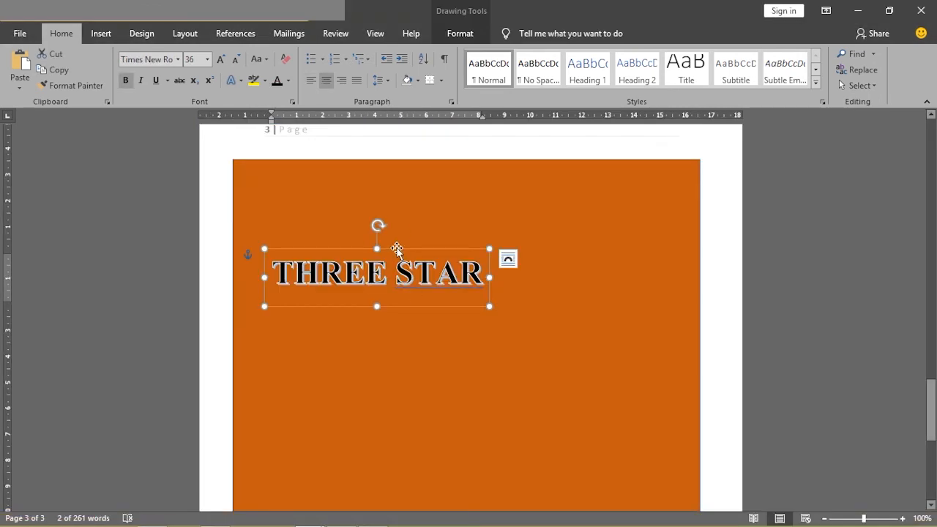
drag(396, 249, 454, 204)
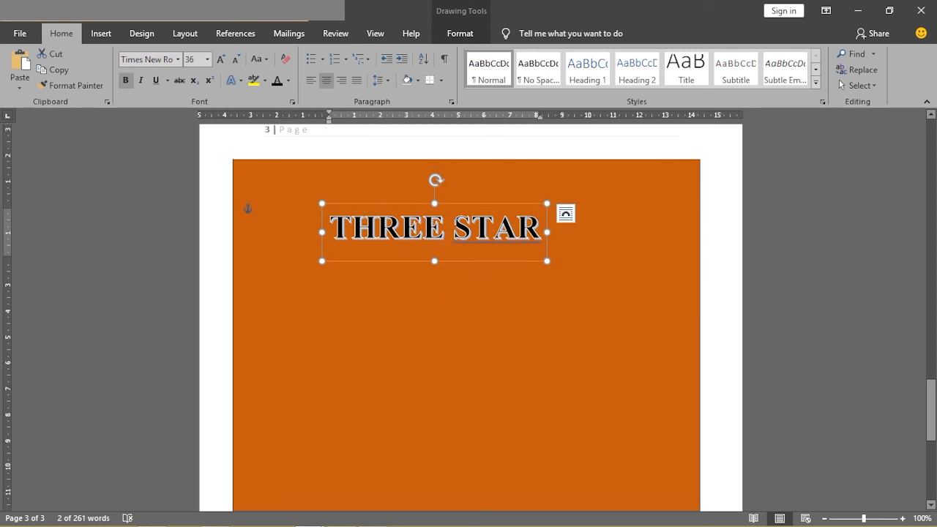
click(461, 40)
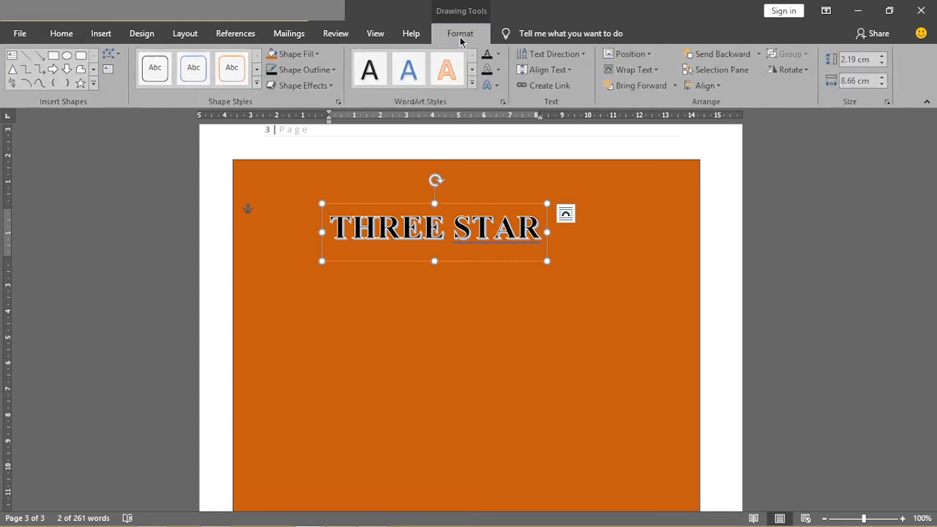
click(499, 85)
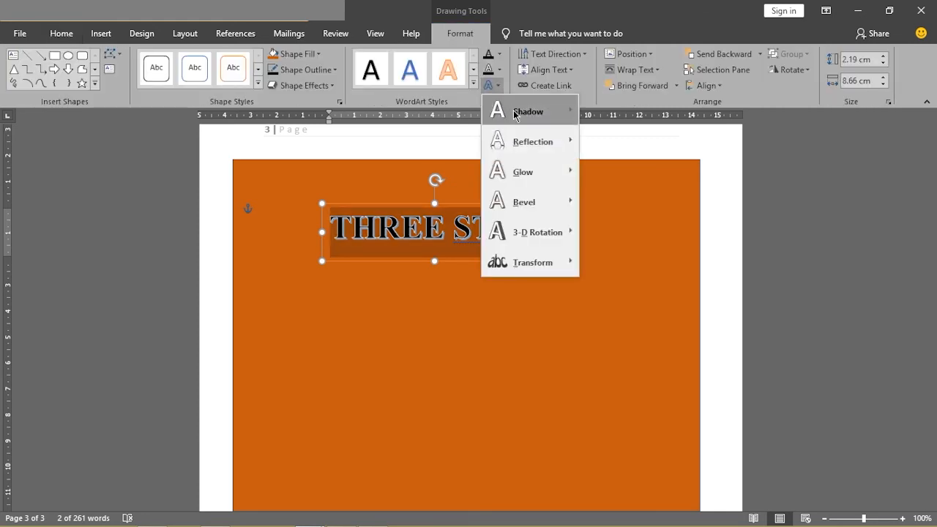
mouse_move(536, 156)
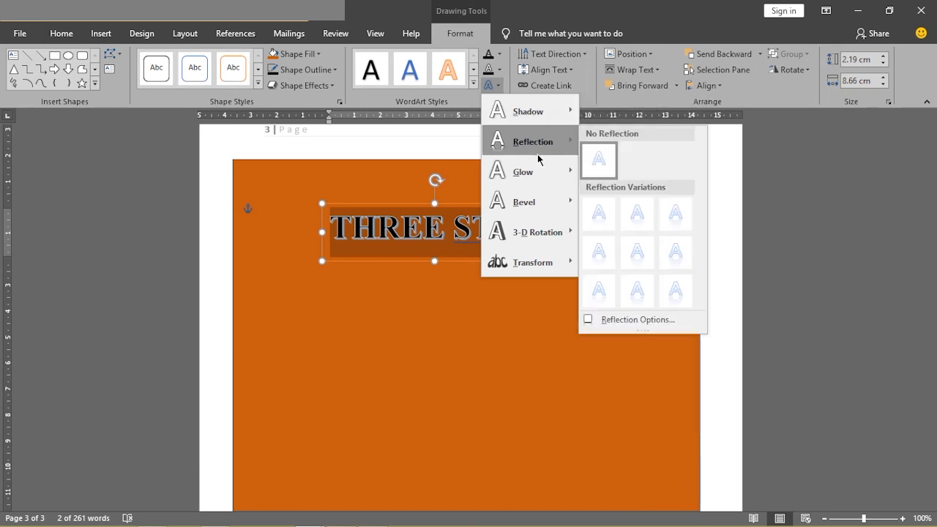
mouse_move(539, 262)
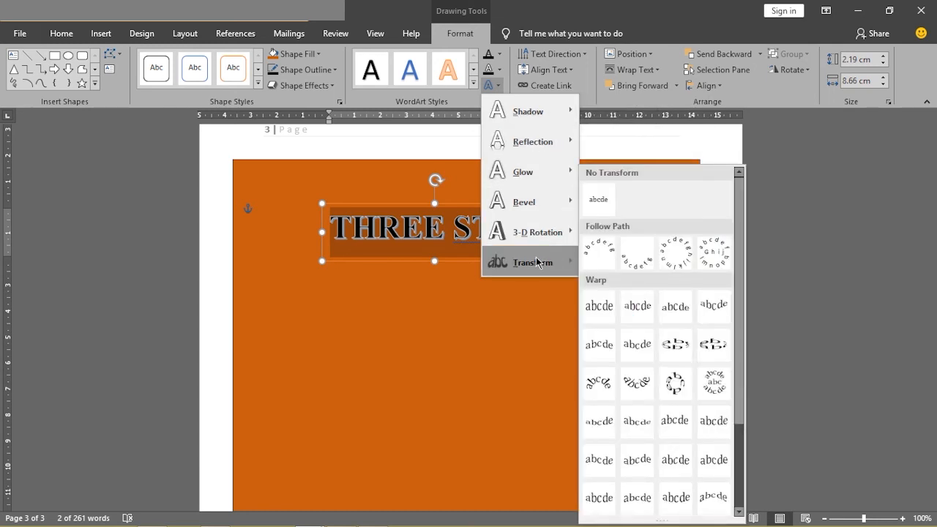
click(500, 54)
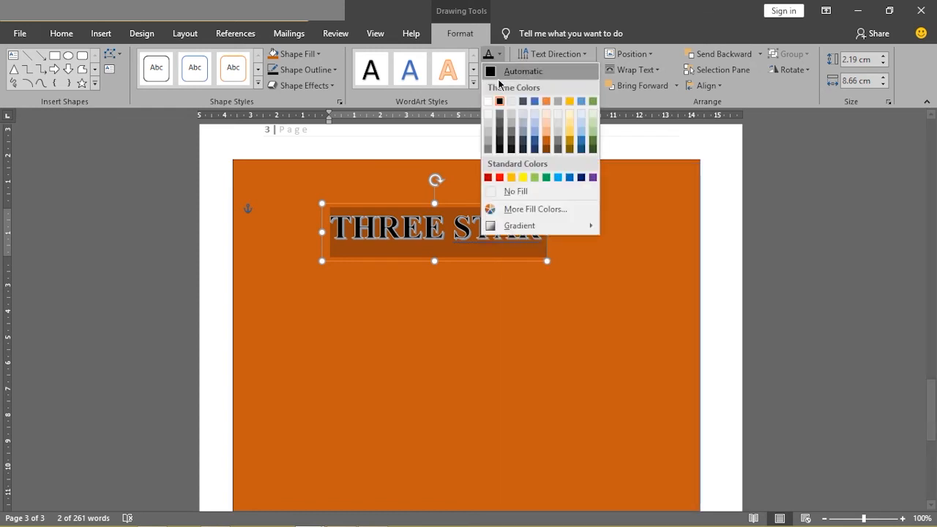
click(452, 127)
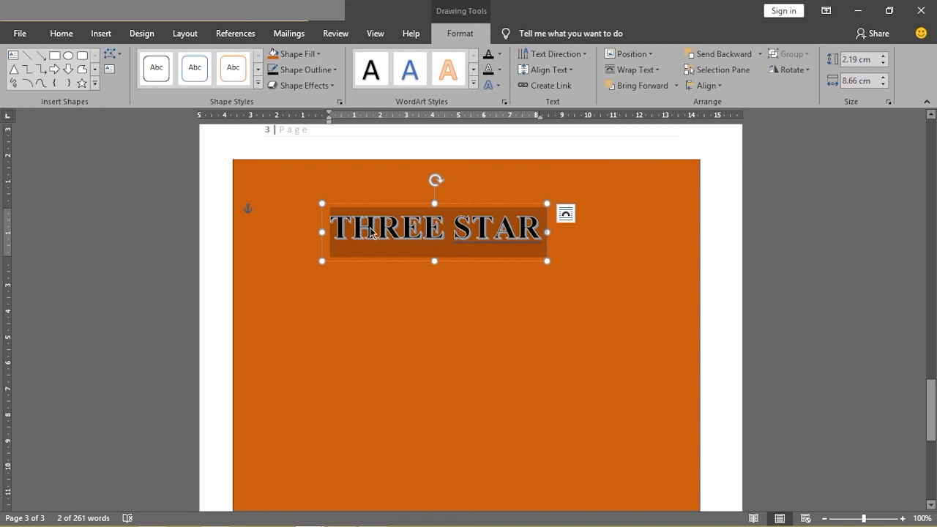
click(439, 287)
click(389, 231)
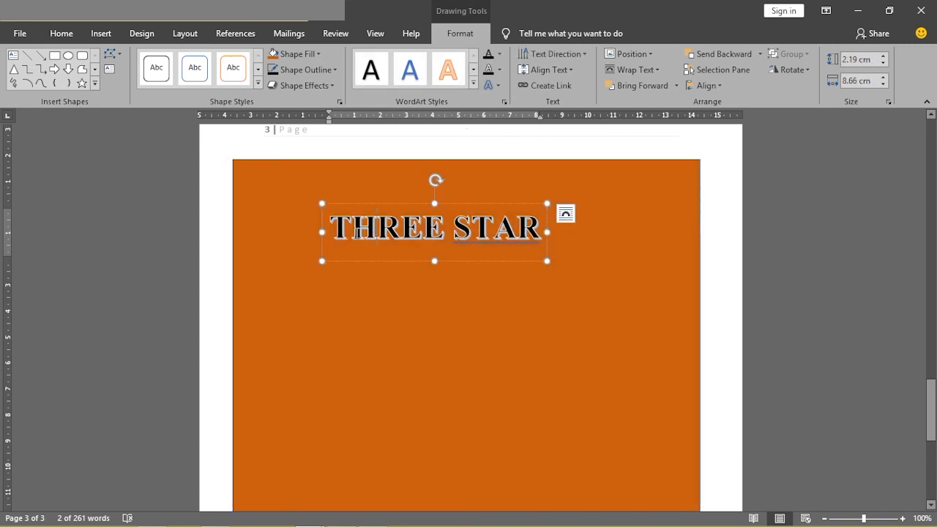
- Apply the upward-arching Follow Path transform to the whole THREE STAR text and move the title slightly further up and right
drag(337, 229, 527, 226)
drag(429, 228, 548, 227)
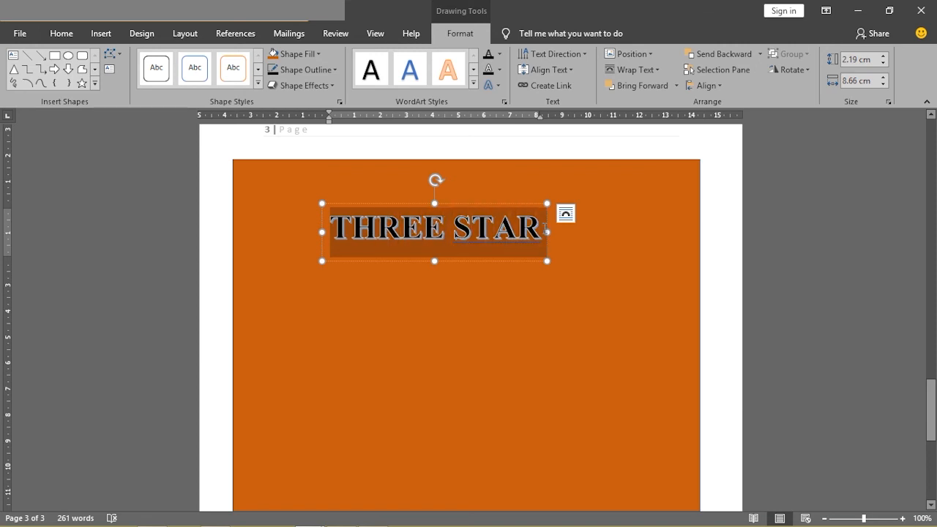
click(497, 87)
mouse_move(551, 267)
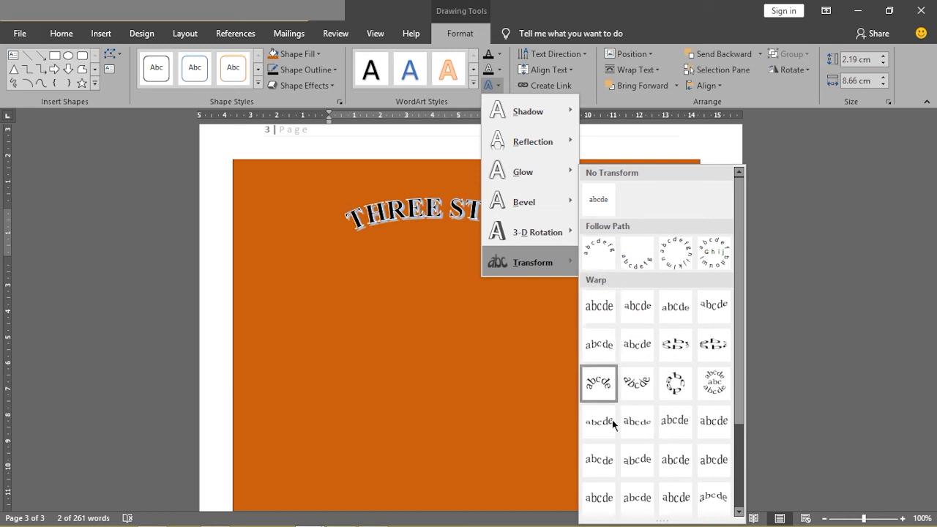
click(594, 256)
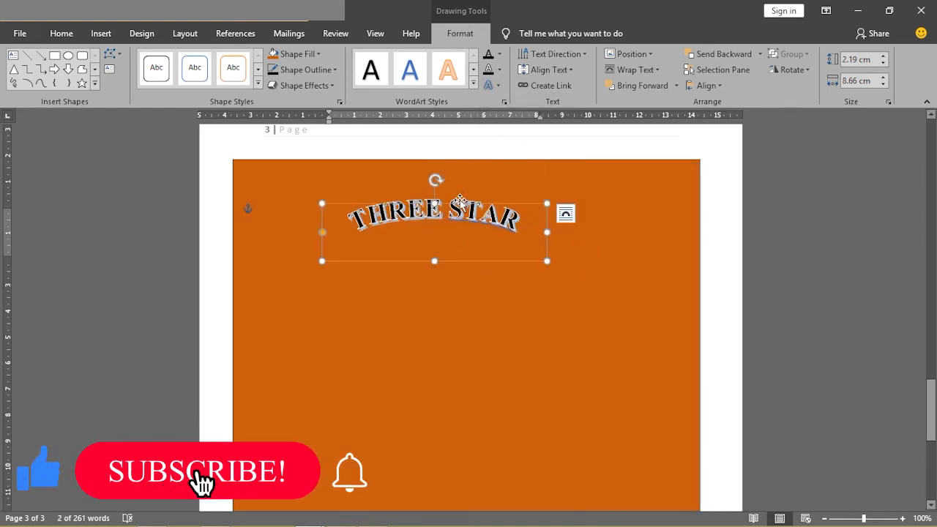
drag(460, 202, 483, 188)
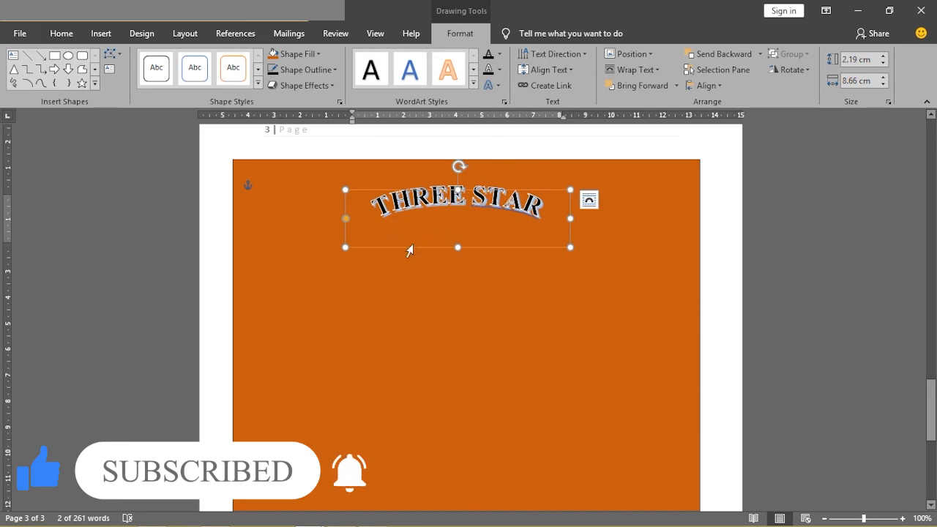
- Set the font size of the arched THREE STAR title to 48
click(380, 212)
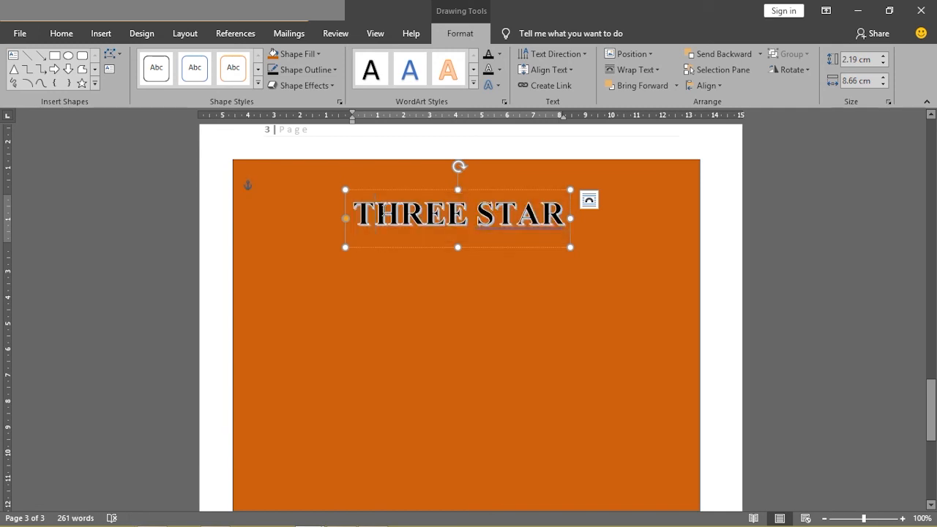
drag(354, 220, 549, 229)
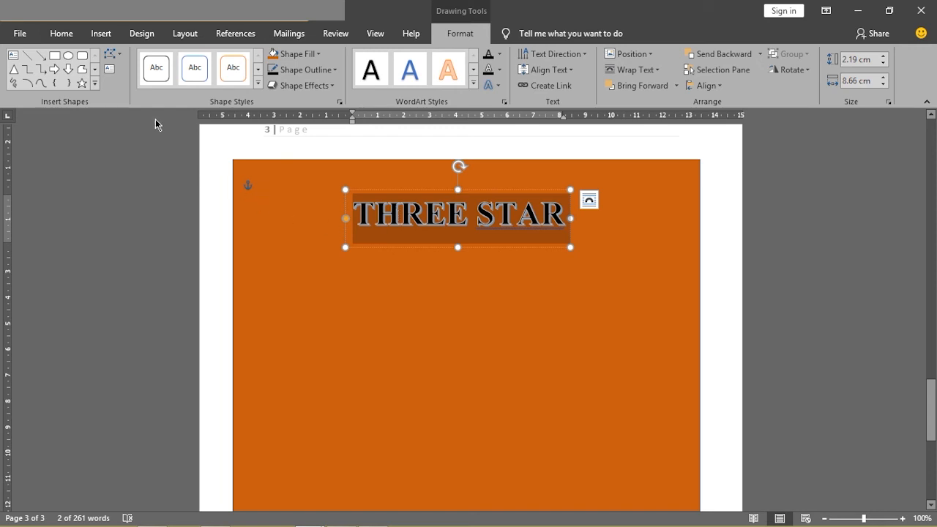
click(63, 36)
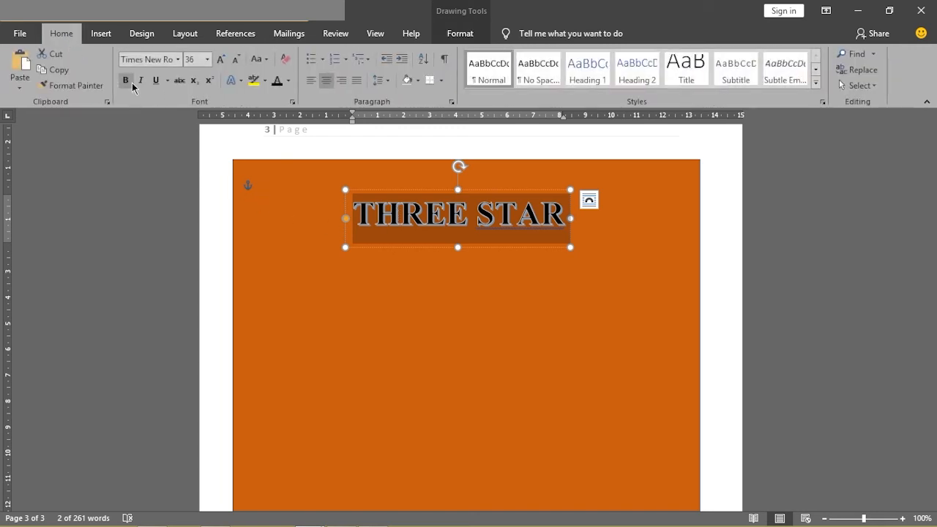
click(208, 62)
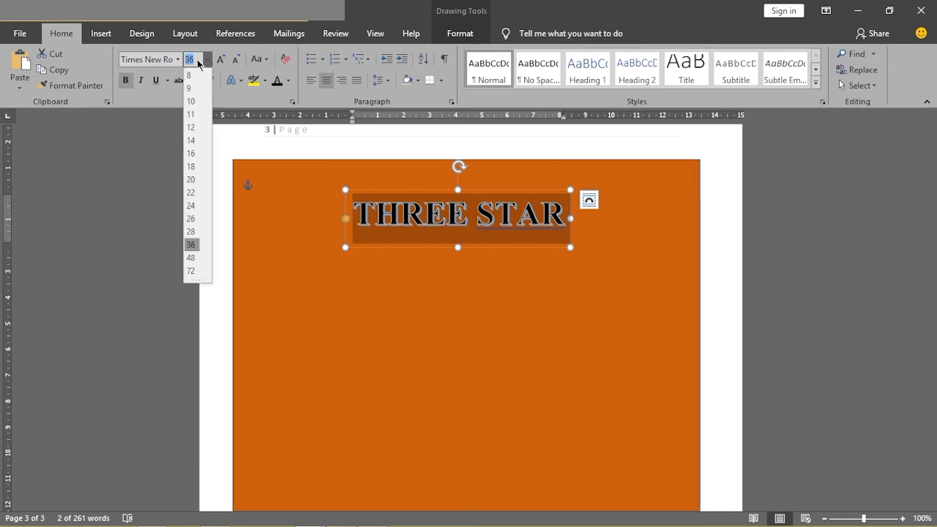
click(191, 261)
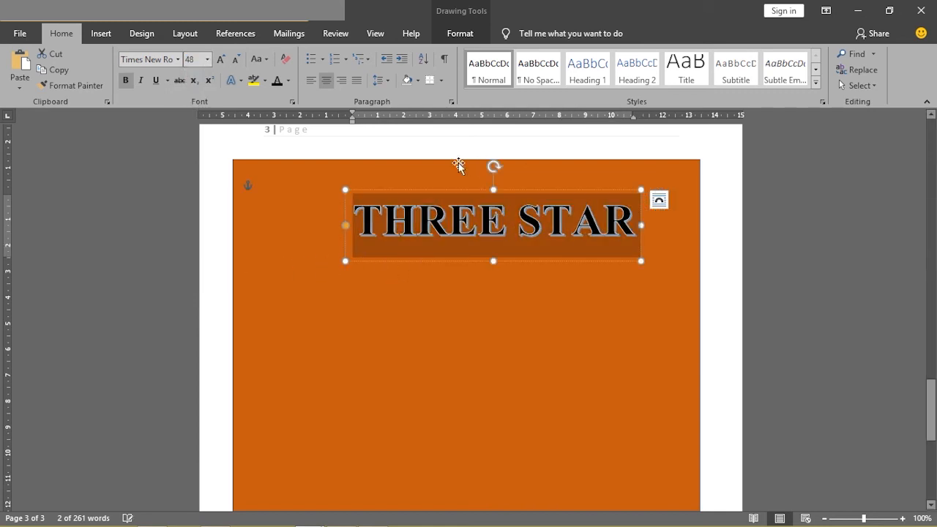
click(516, 272)
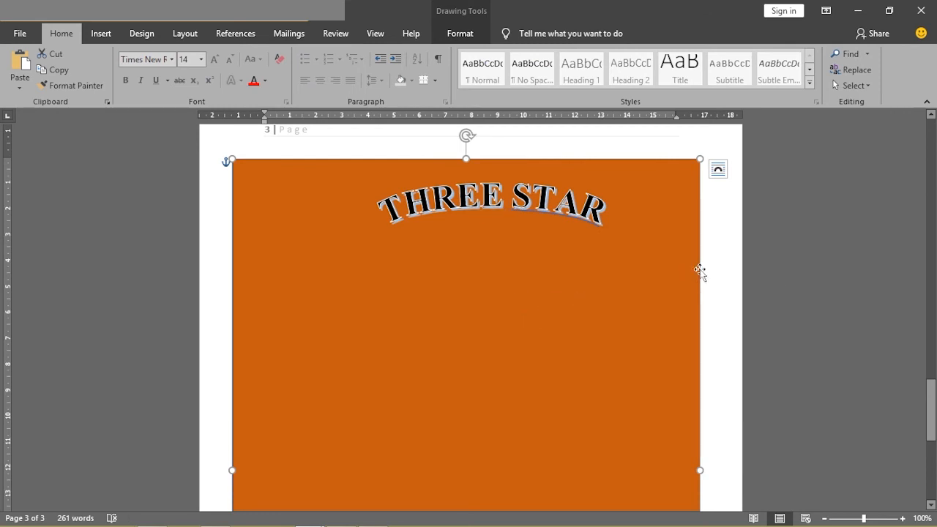
click(712, 269)
- Move the enlarged THREE STAR title left and slightly up so it is centered near the orange cover's upper edge
triple_click(454, 207)
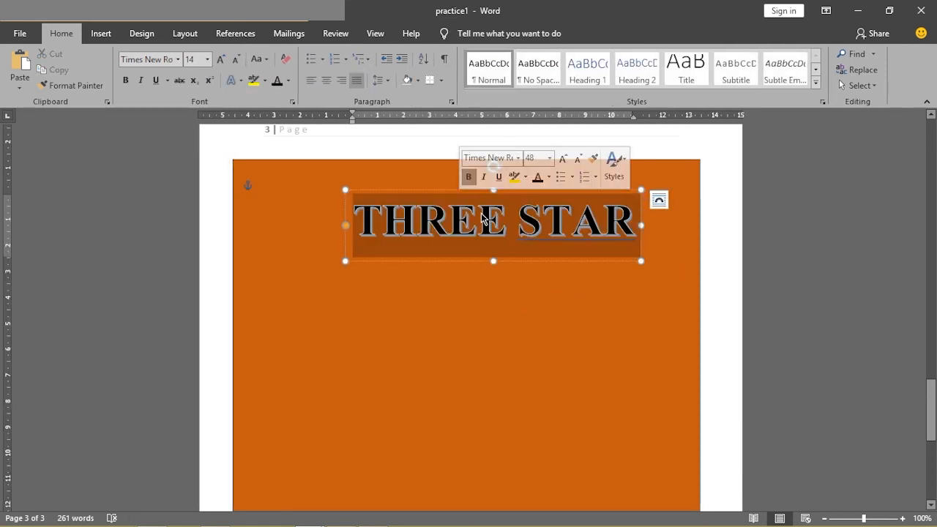
click(414, 184)
drag(414, 184, 394, 180)
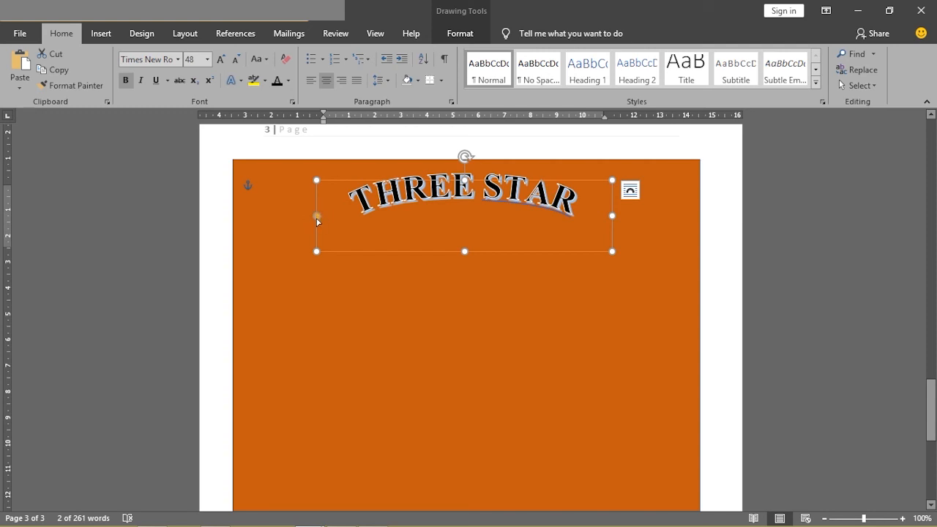
- Adjust the curvature of the Follow Path arch on the THREE STAR title so the lettering spans a slightly narrower arc
drag(317, 218, 308, 219)
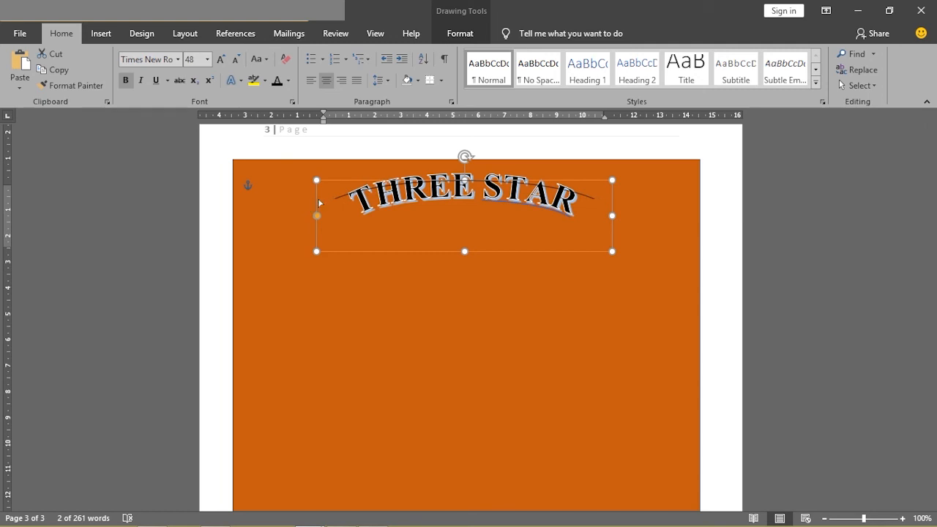
drag(304, 218, 359, 188)
drag(300, 214, 300, 212)
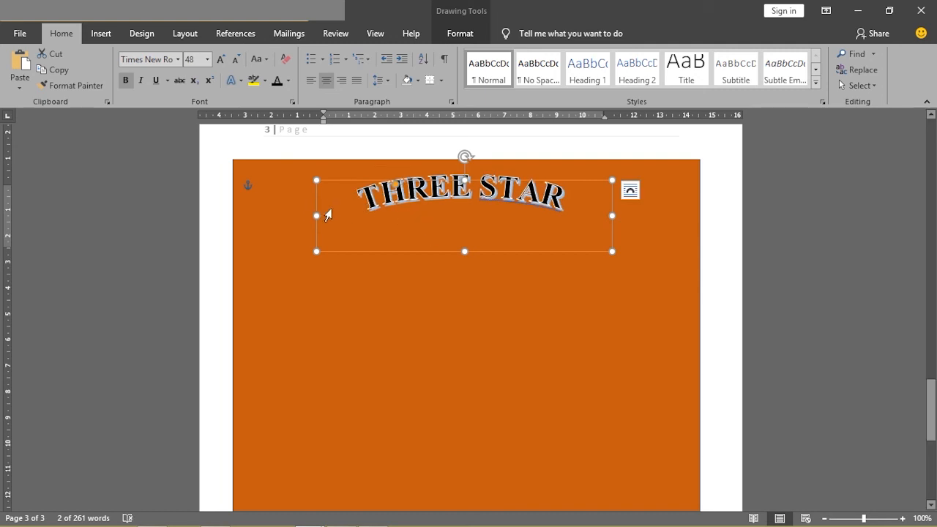
- Move the arched THREE STAR title slightly to the left on the orange cover
triple_click(448, 201)
click(468, 231)
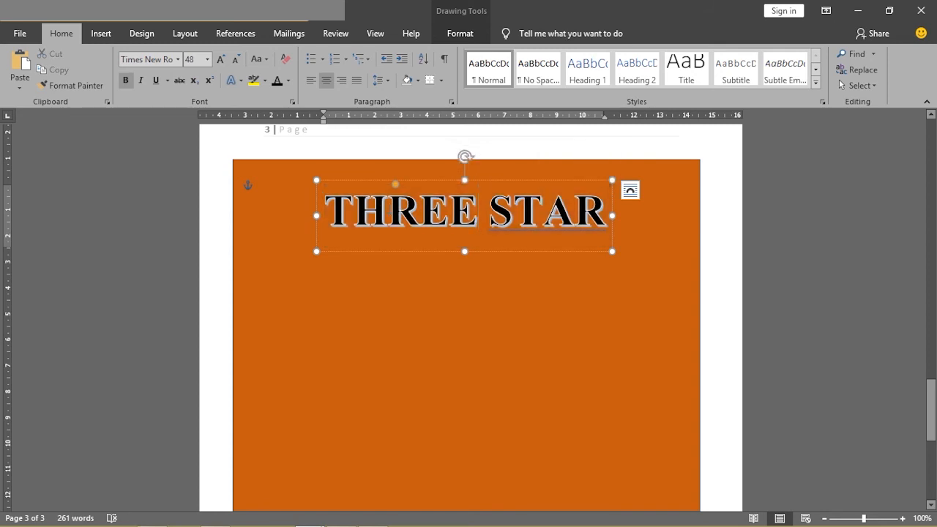
click(442, 256)
triple_click(404, 211)
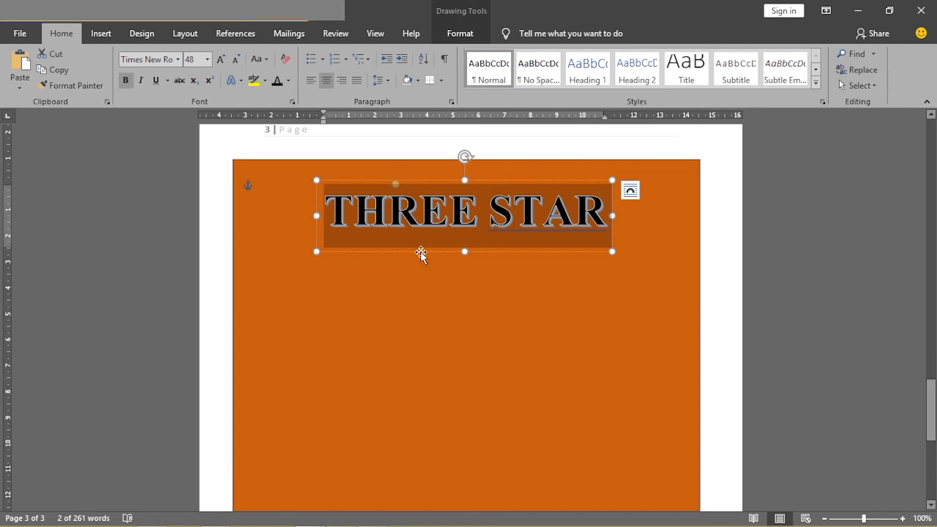
mouse_move(419, 252)
mouse_down()
mouse_move(432, 248)
mouse_move(405, 236)
mouse_move(414, 255)
mouse_up()
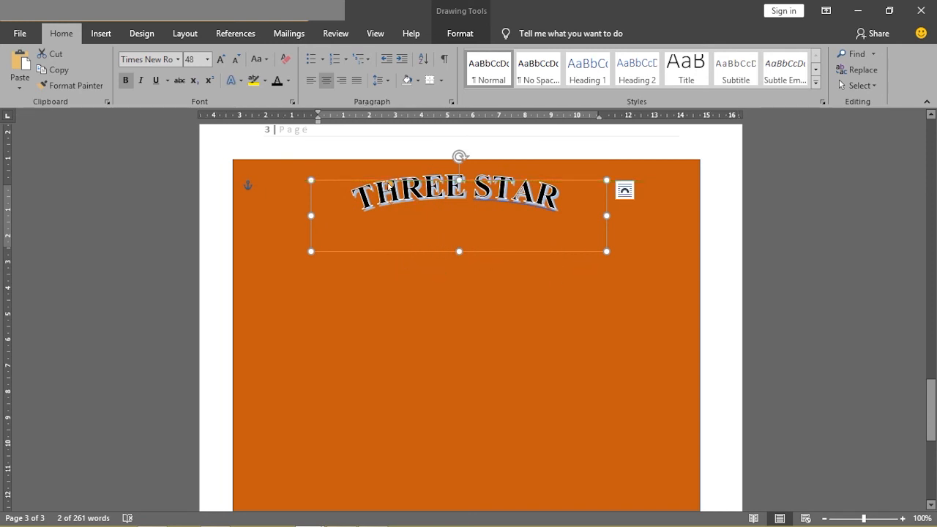
- Increase the THREE STAR title's arch slightly and move the title a little further down from the cover's upper edge
click(391, 188)
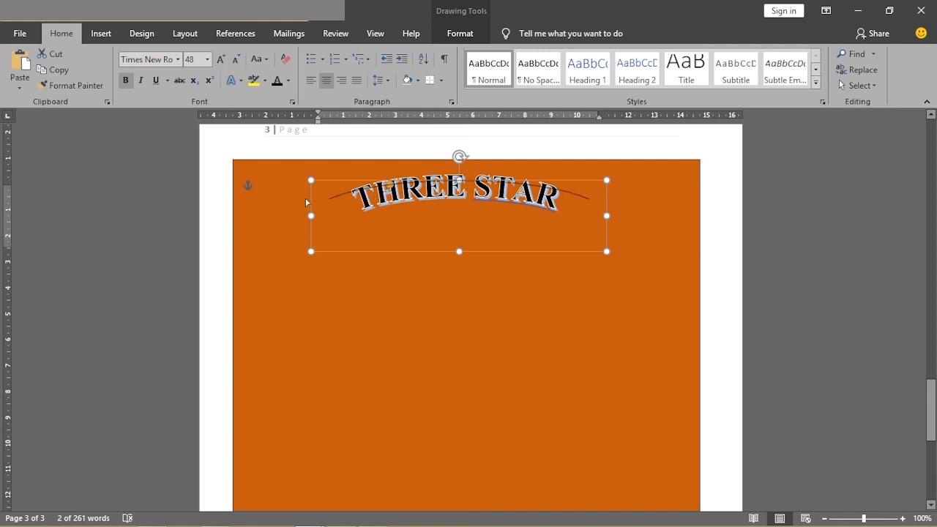
drag(288, 211, 288, 207)
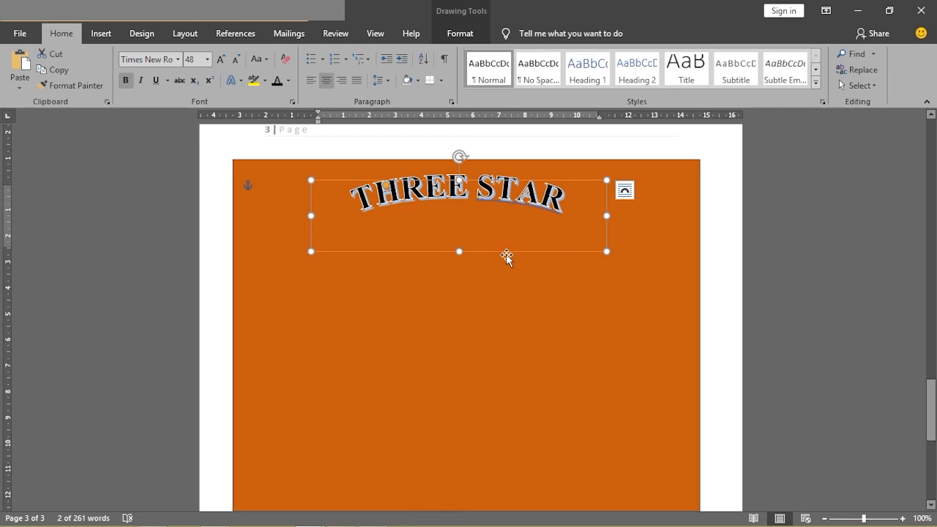
drag(505, 255, 503, 268)
click(715, 289)
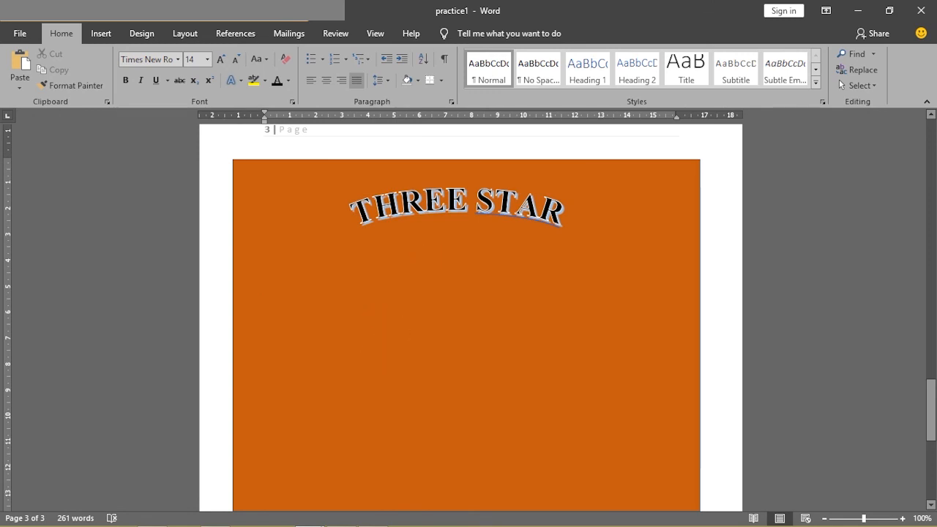
- Check the stars on the reference cover and draw a five-pointed star about 2.7 cm high and 2.81 cm wide below the practice1 title
mouse_move(312, 519)
mouse_move(260, 453)
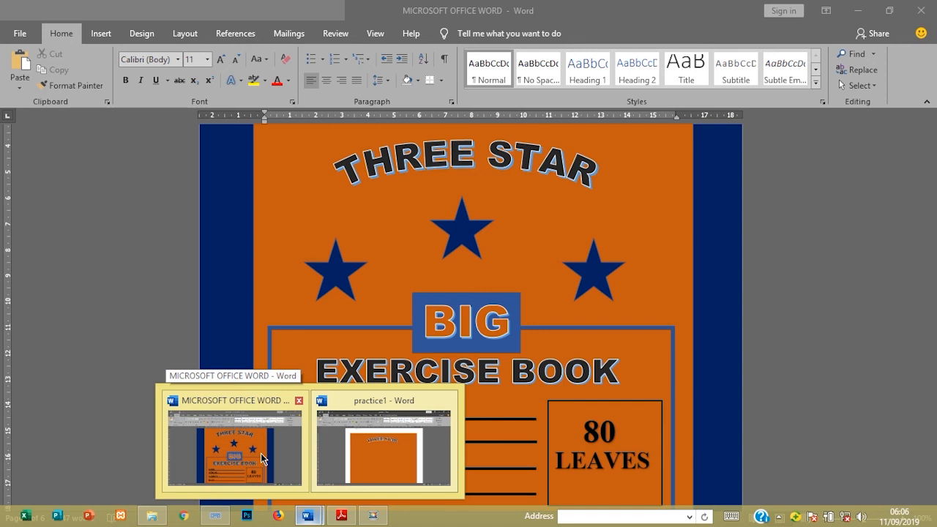
click(260, 452)
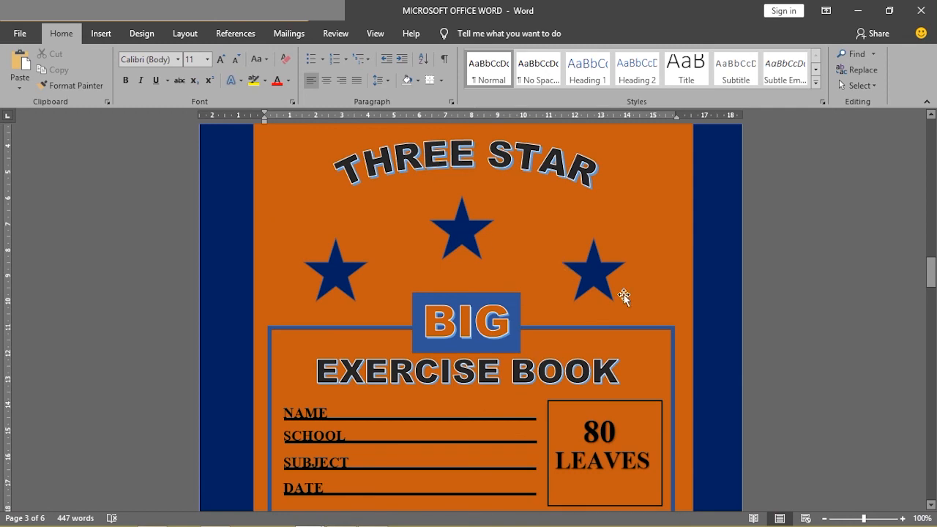
click(858, 11)
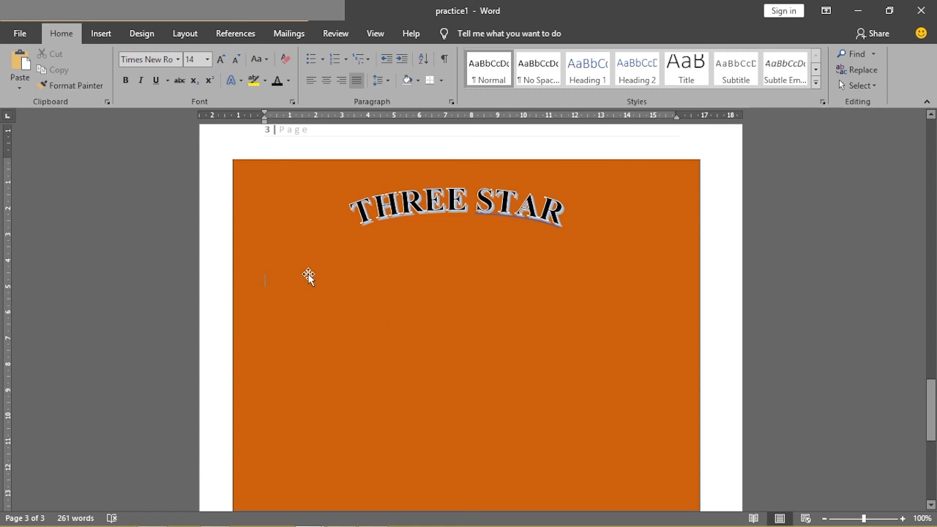
click(104, 39)
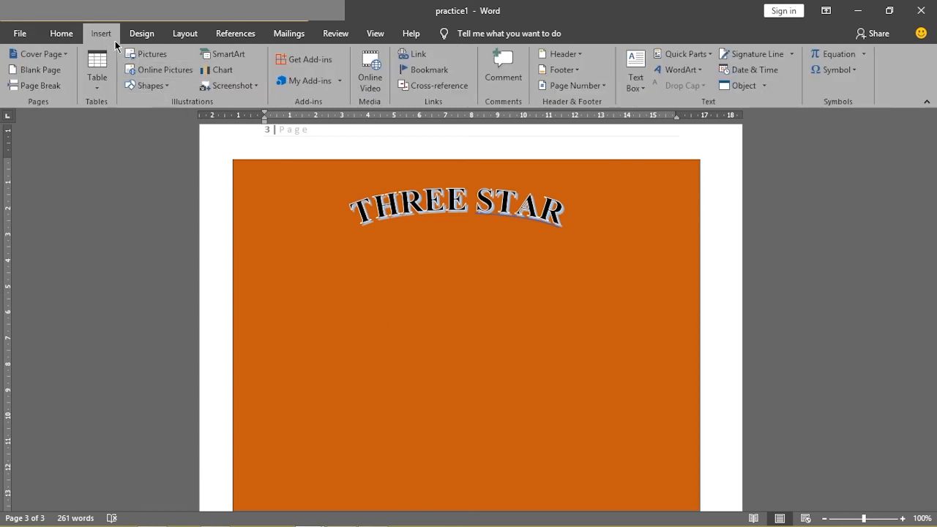
click(155, 87)
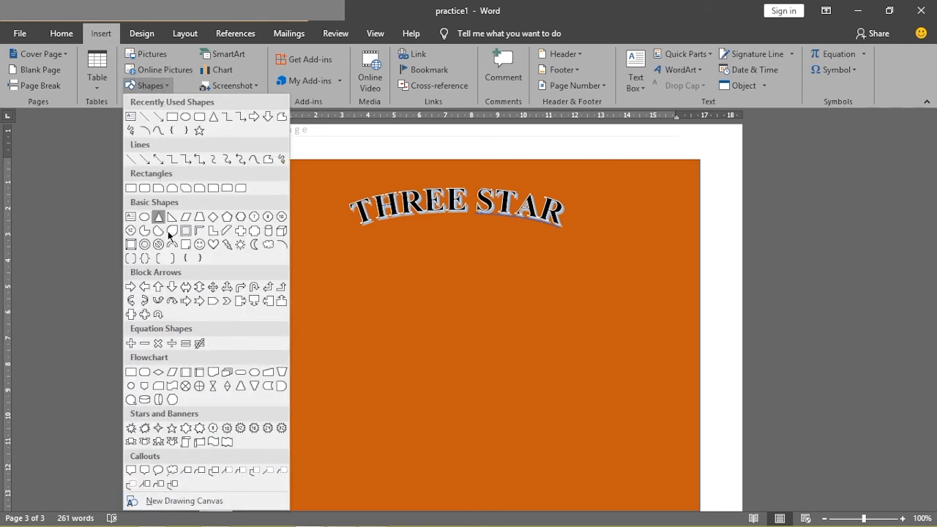
click(171, 429)
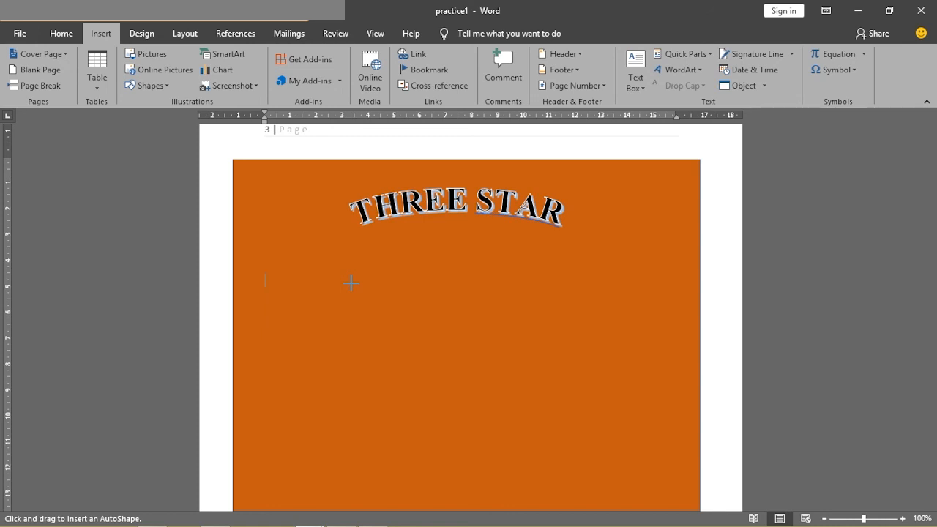
drag(380, 294, 431, 339)
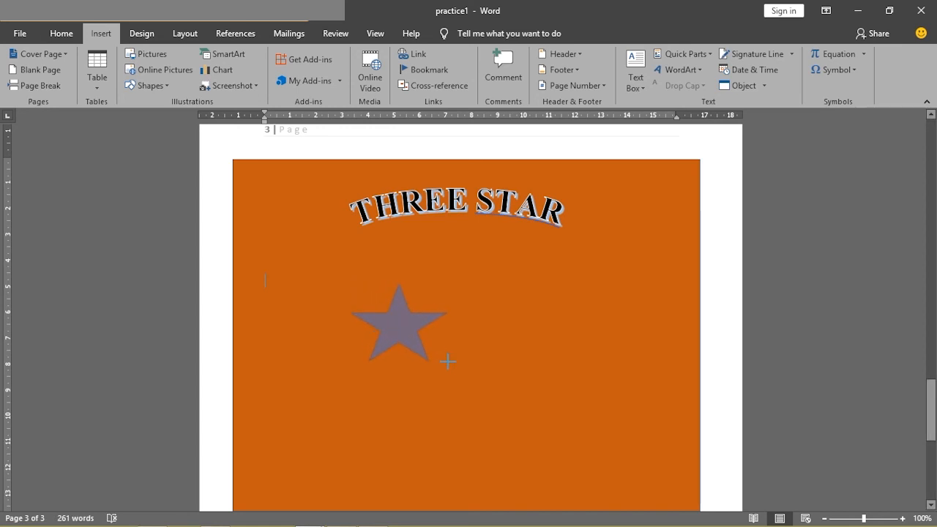
drag(446, 367, 424, 354)
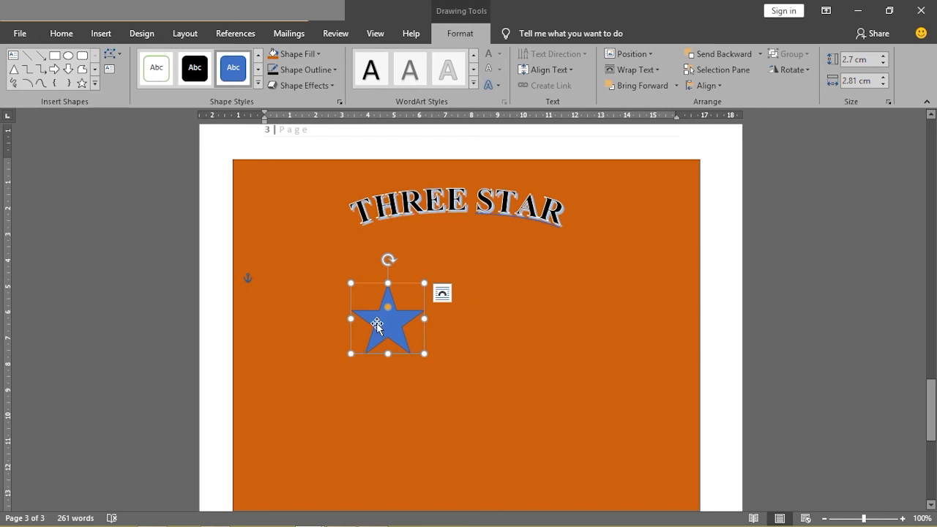
- Compare with the reference cover, move the star toward the orange cover's left side and shrink it to about 2.49 by 2.57 cm
mouse_move(307, 516)
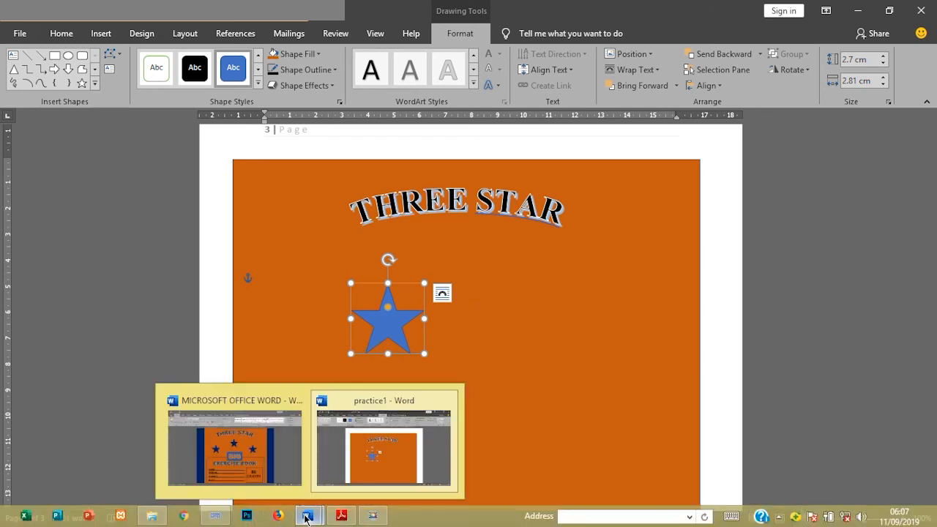
mouse_move(278, 477)
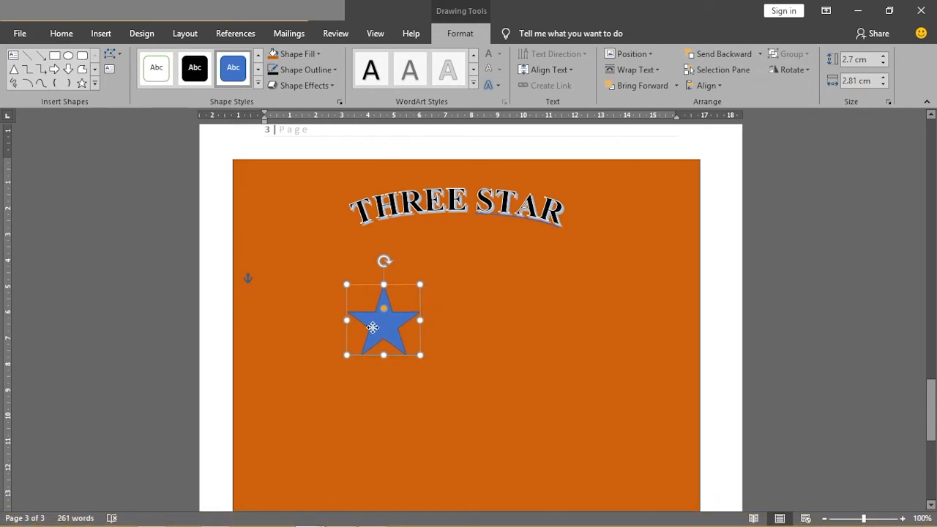
drag(372, 327, 303, 352)
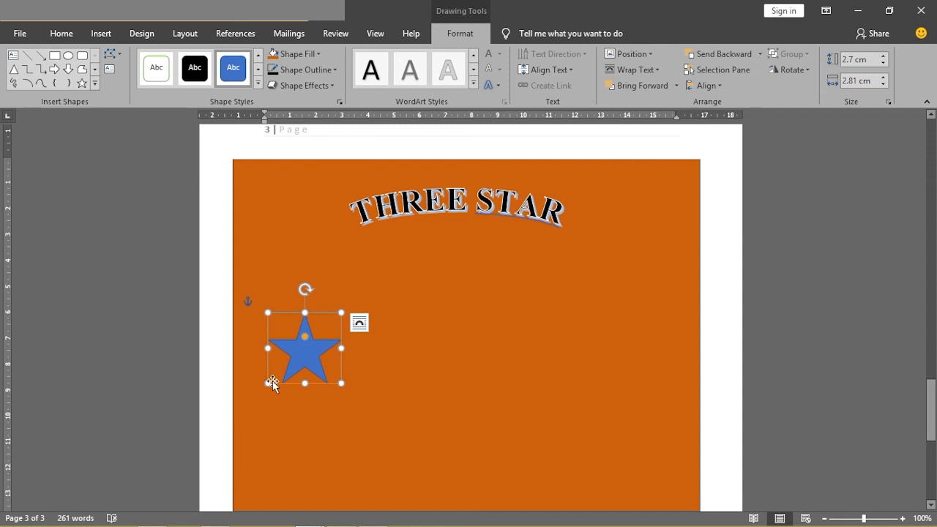
drag(268, 382, 273, 377)
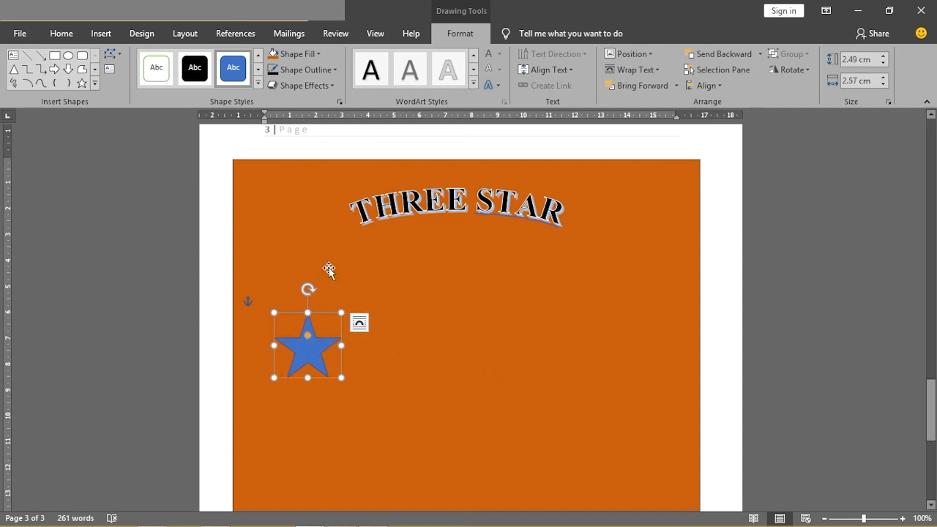
click(101, 33)
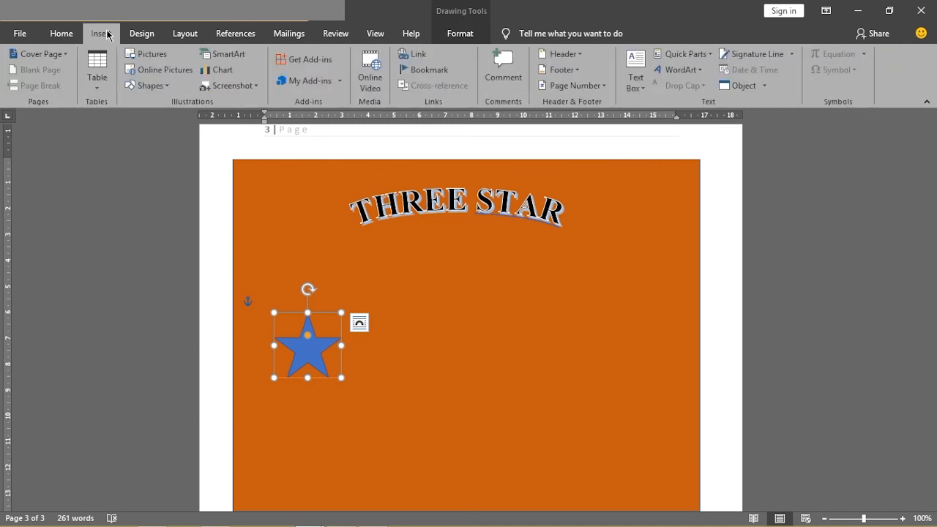
click(151, 85)
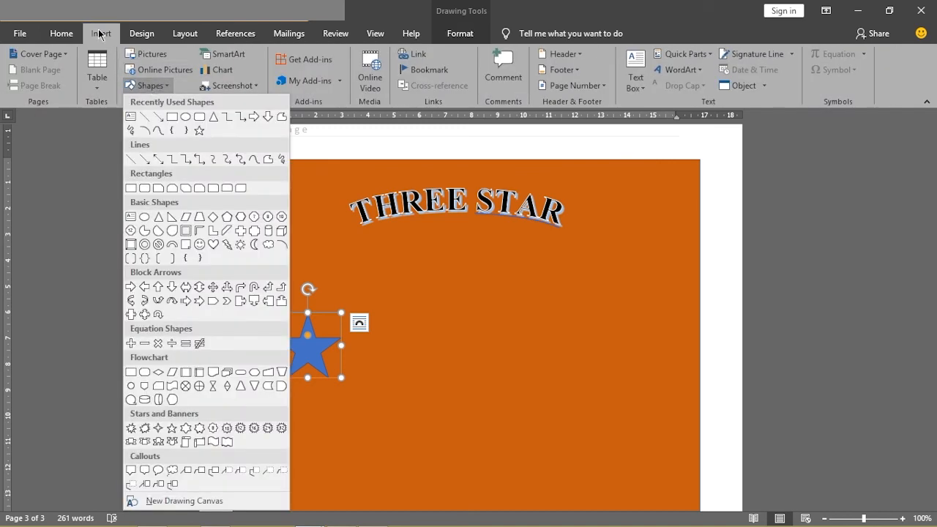
click(172, 428)
mouse_move(430, 316)
mouse_down()
mouse_move(500, 387)
mouse_move(518, 385)
mouse_up()
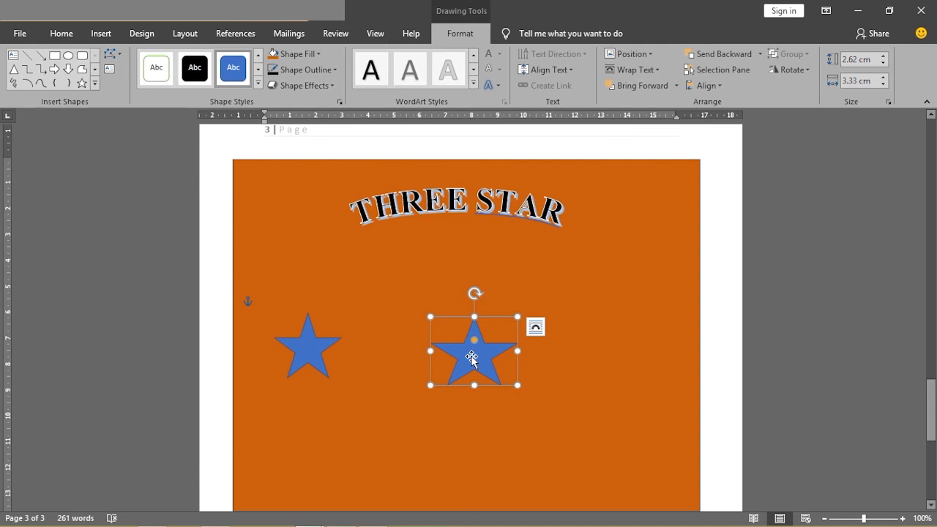
right_click(472, 358)
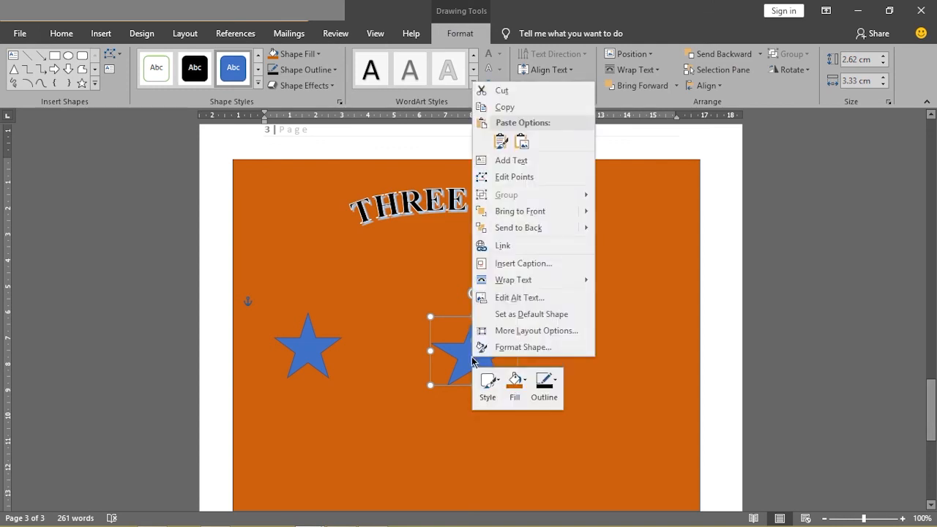
click(497, 92)
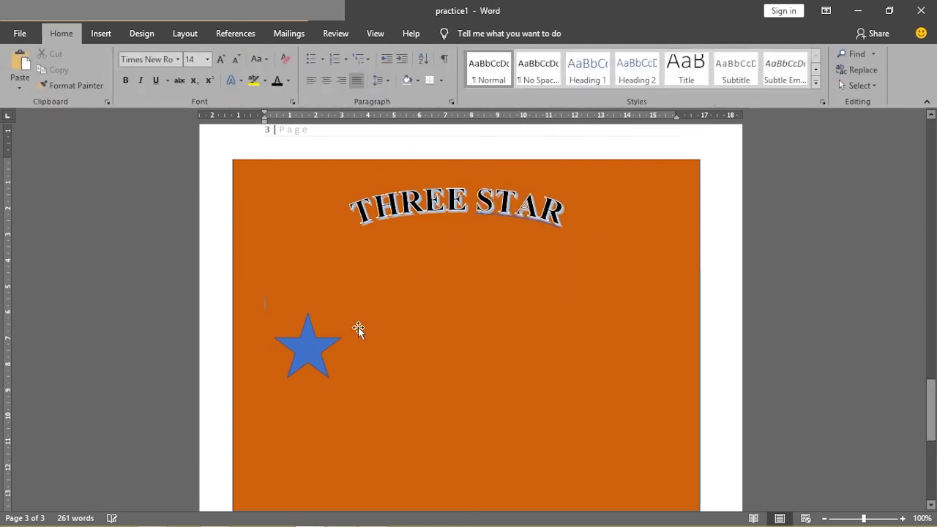
- Duplicate the left star and place the copy centered beneath the THREE STAR title, higher than the original
click(313, 352)
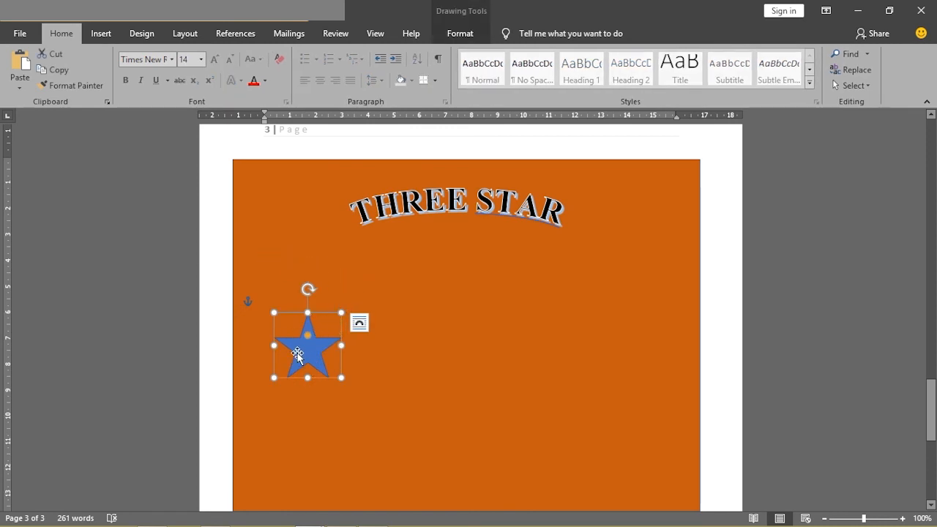
click(59, 74)
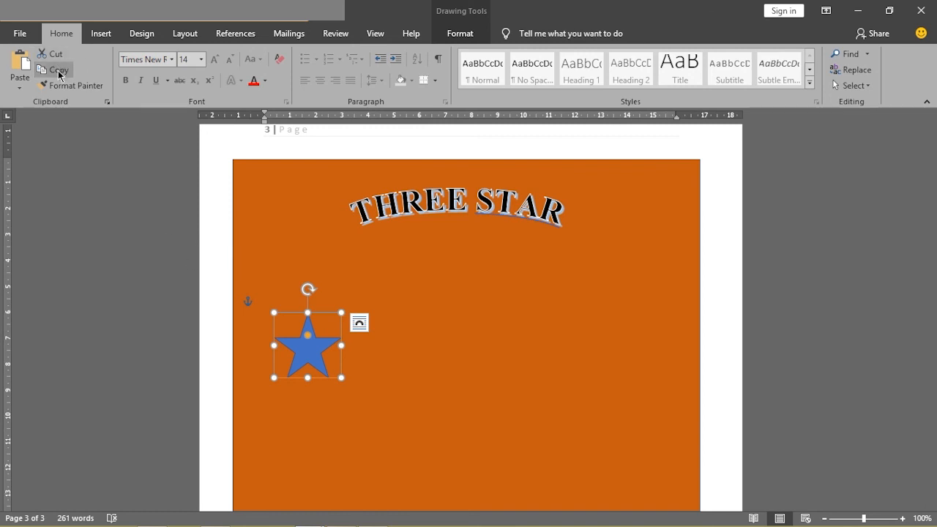
click(21, 64)
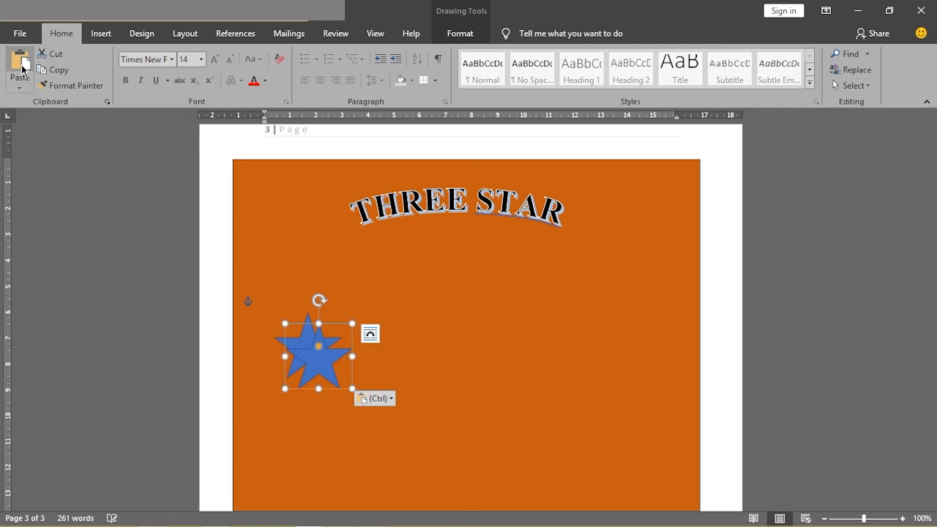
drag(316, 364, 454, 293)
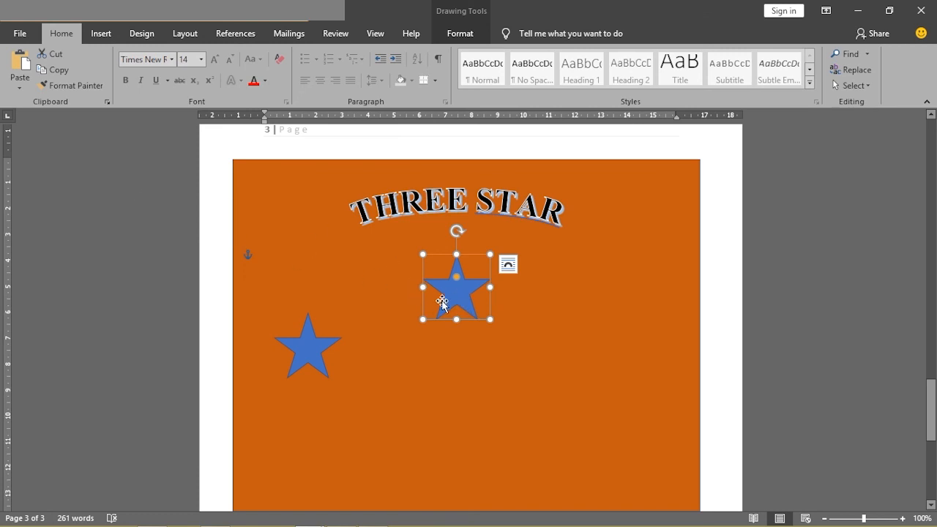
- Duplicate the center star and place the copy near the orange cover's right side, level with the left star
click(58, 75)
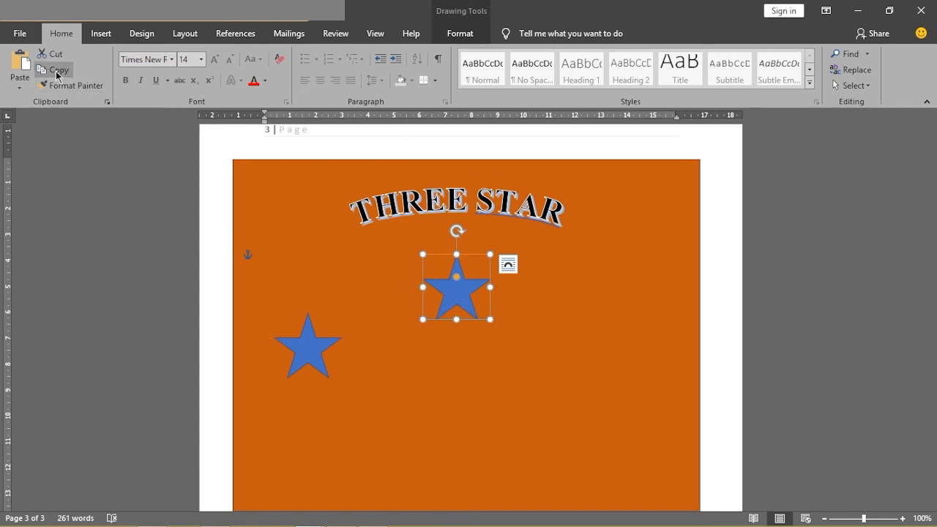
click(17, 67)
drag(474, 296, 591, 348)
click(502, 425)
click(589, 349)
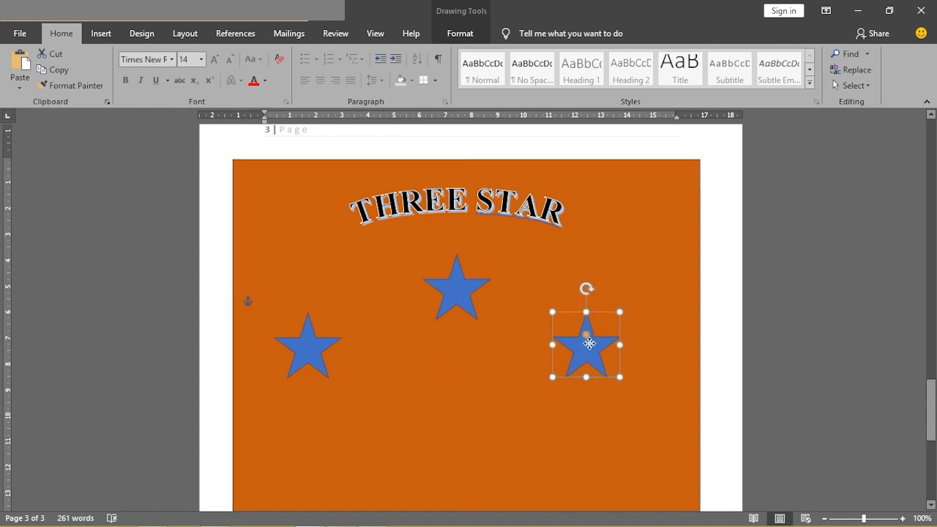
click(483, 404)
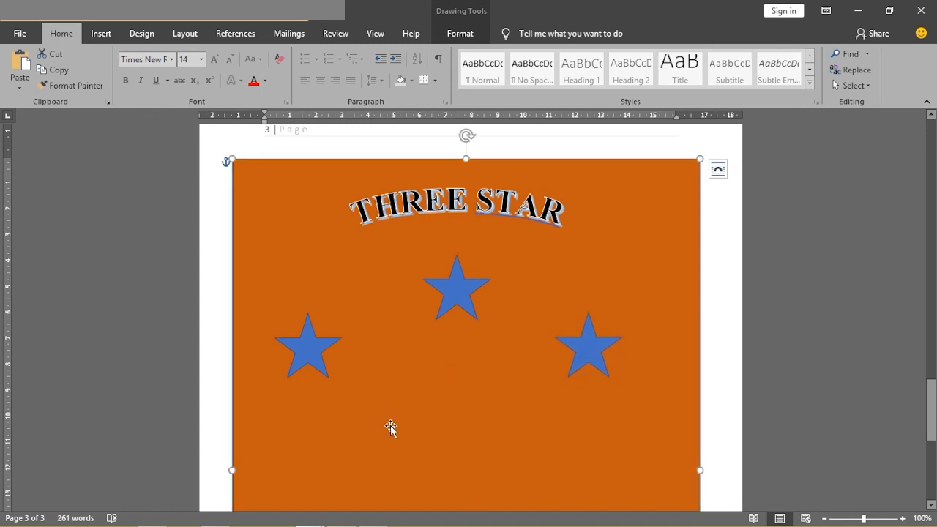
drag(601, 354, 608, 348)
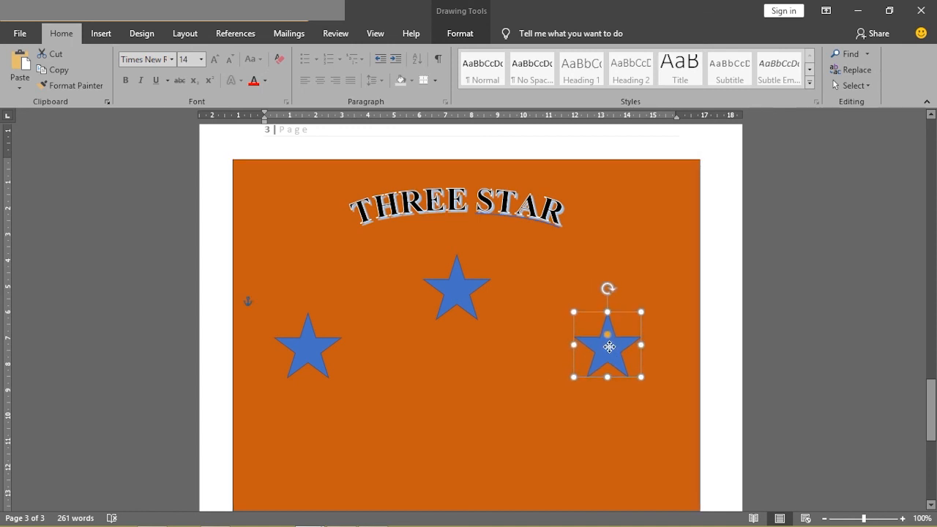
click(486, 361)
- Switch to the MICROSOFT OFFICE WORD reference document and examine the stars and lettering on its exercise book cover
mouse_move(284, 515)
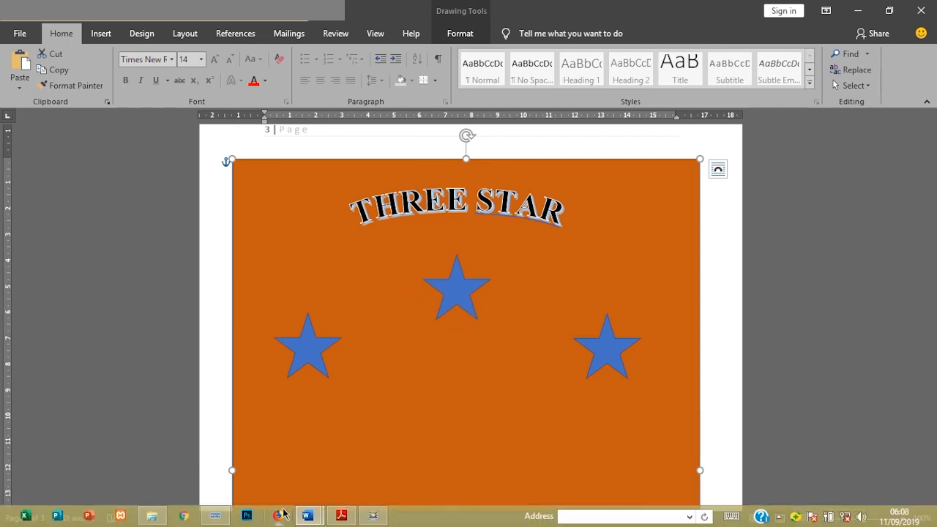
mouse_move(275, 448)
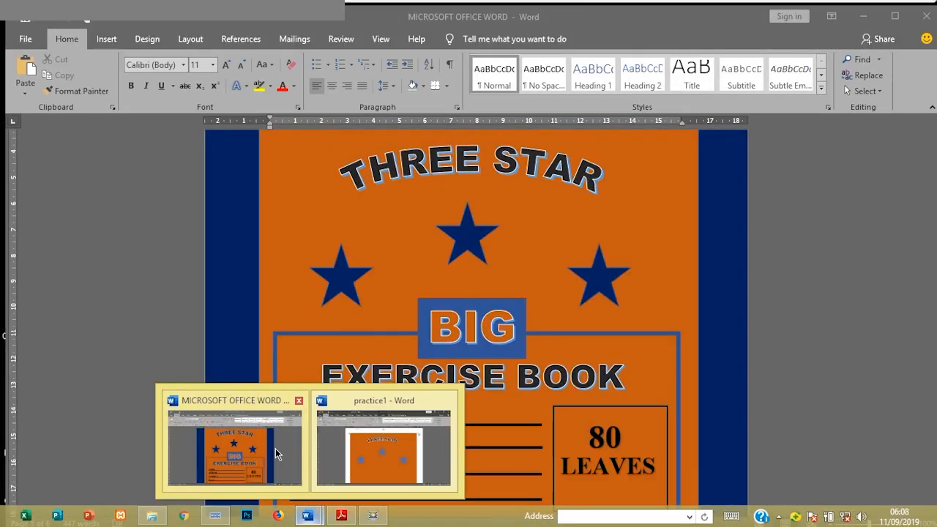
click(276, 448)
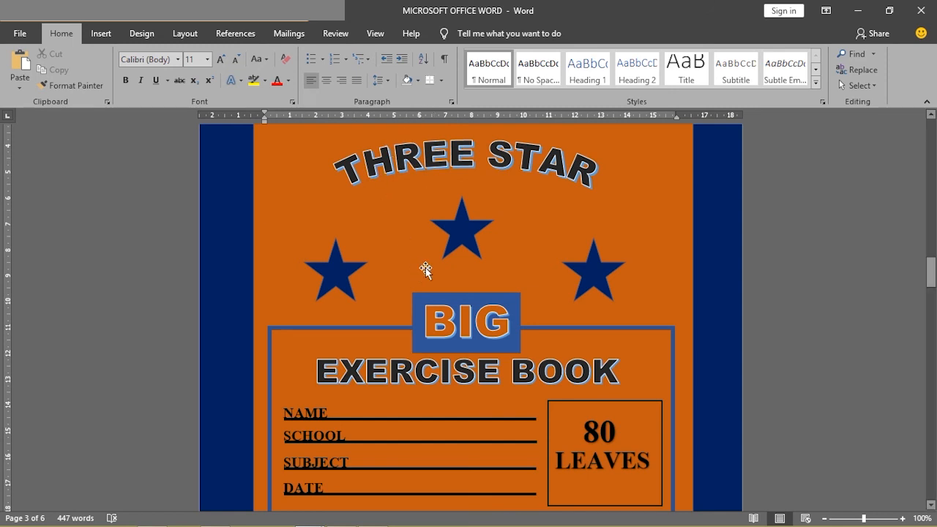
- Examine the framed label area and the oval THREE STAR emblem on the lower reference cover, and return to practice1
mouse_move(933, 274)
mouse_down()
mouse_move(931, 290)
mouse_move(926, 282)
mouse_up()
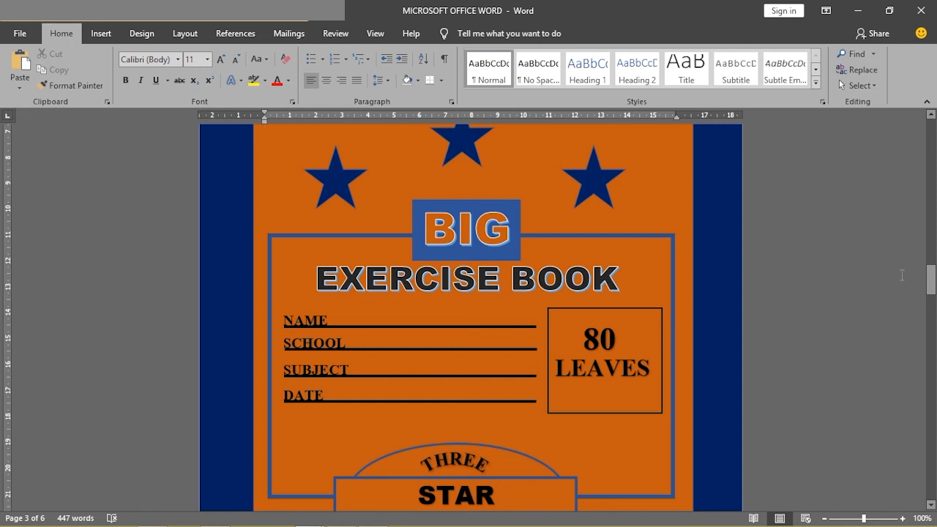
drag(929, 281, 930, 285)
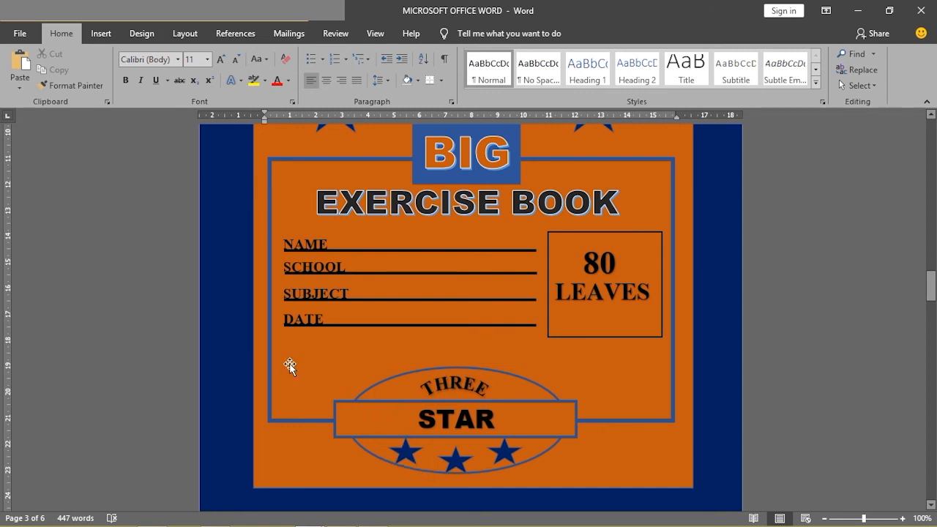
mouse_move(307, 516)
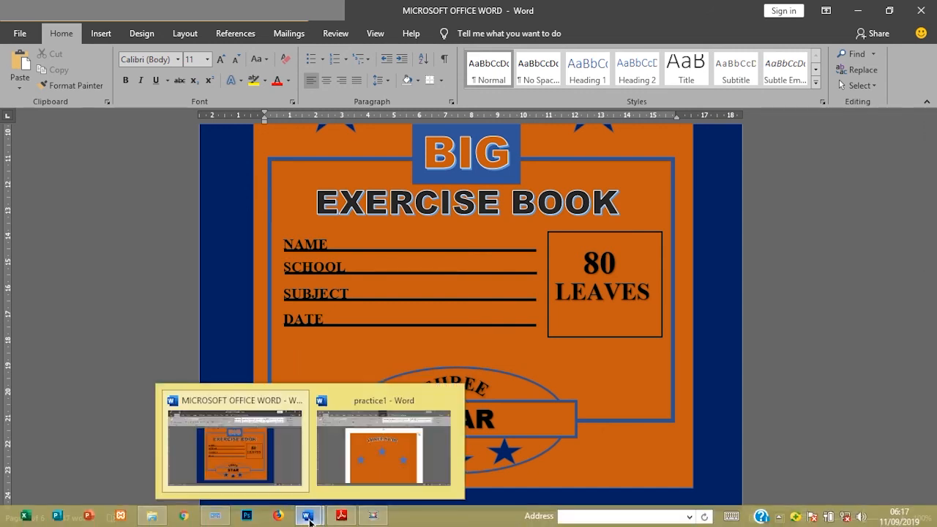
click(370, 465)
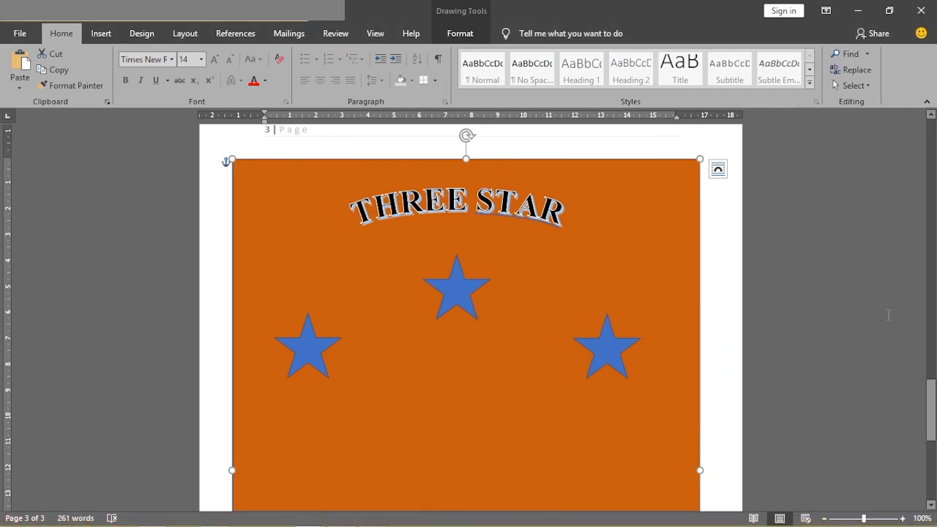
- Draw a rectangle on the lower half of the orange cover and enlarge it to about 11.51 cm high by 13.97 cm wide
drag(931, 403, 922, 438)
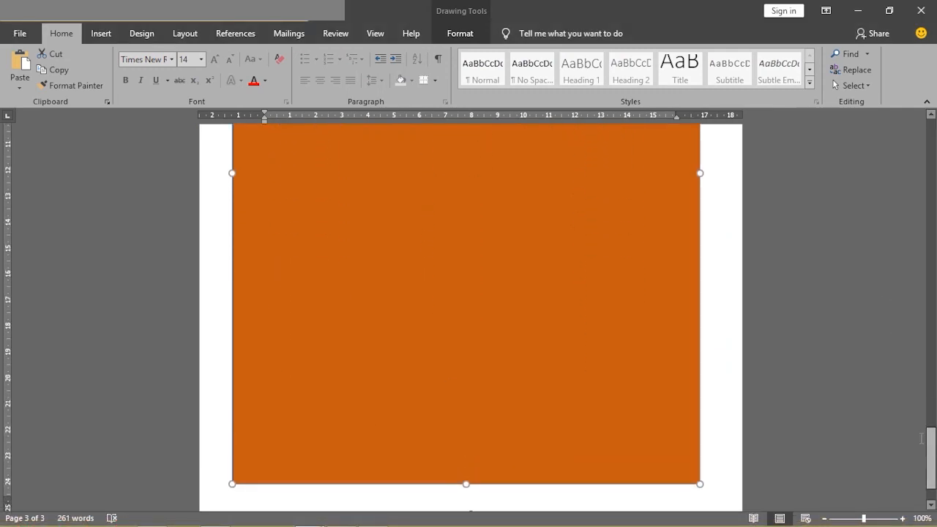
click(96, 41)
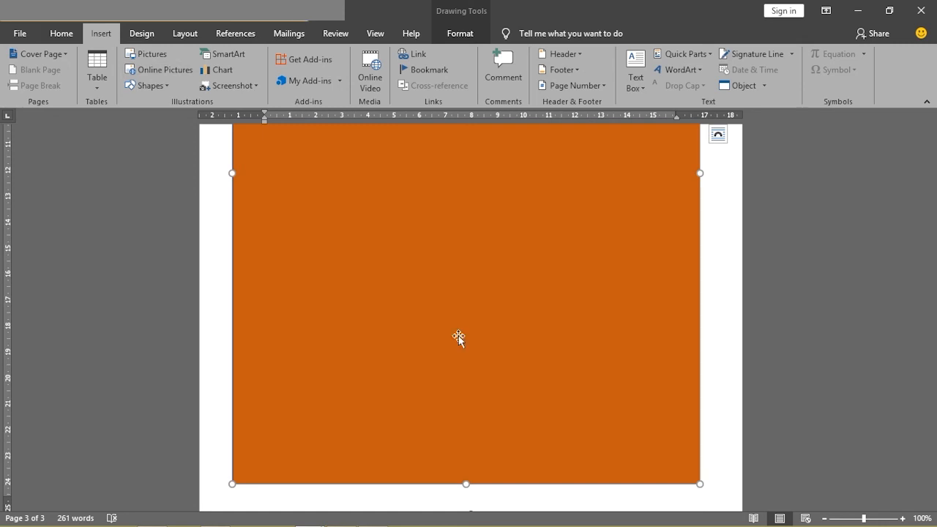
click(150, 86)
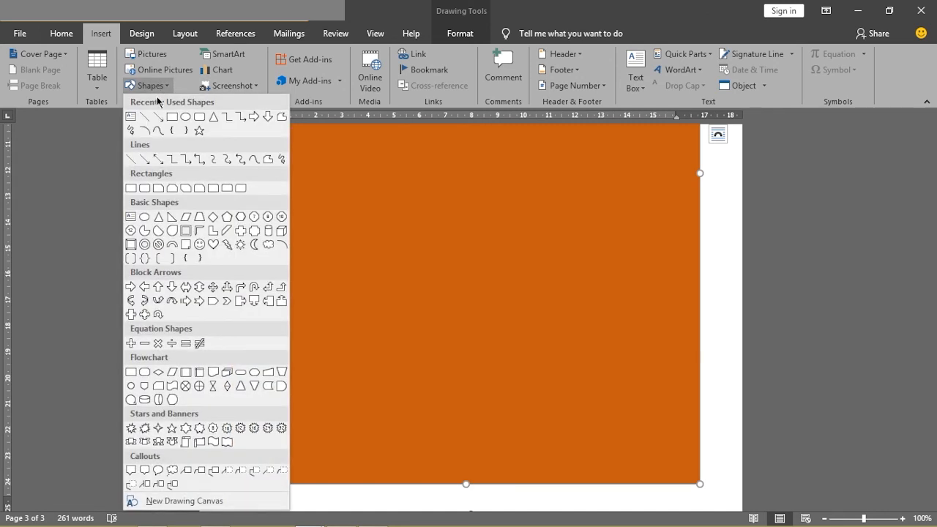
click(170, 116)
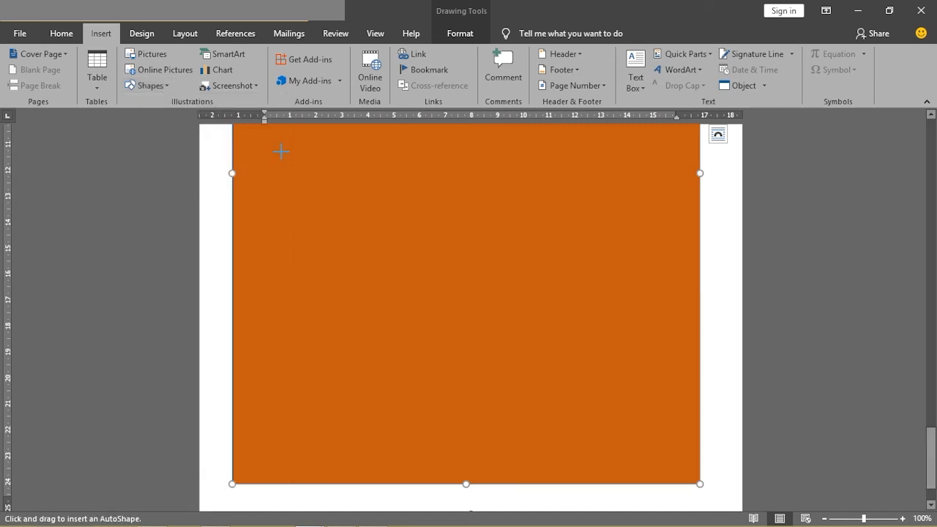
mouse_move(290, 151)
mouse_down()
mouse_move(529, 334)
mouse_move(642, 441)
mouse_up()
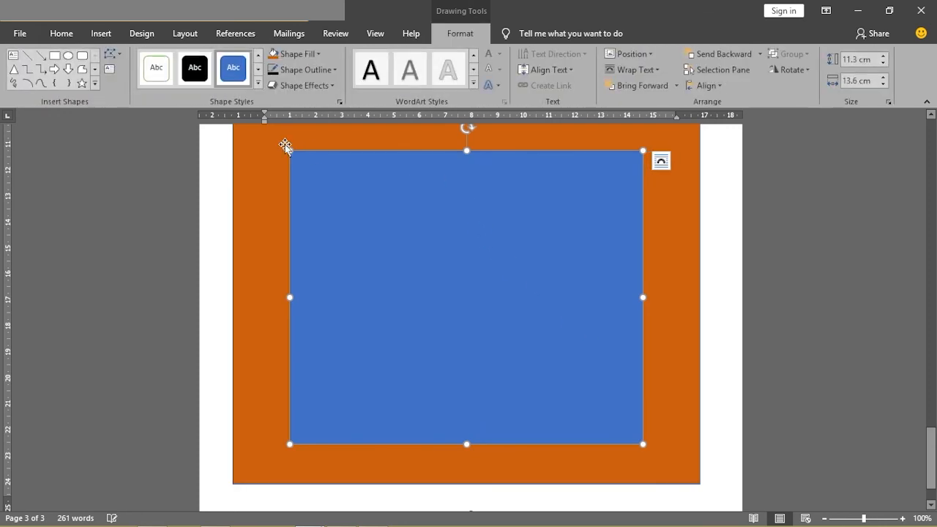
drag(287, 148, 280, 145)
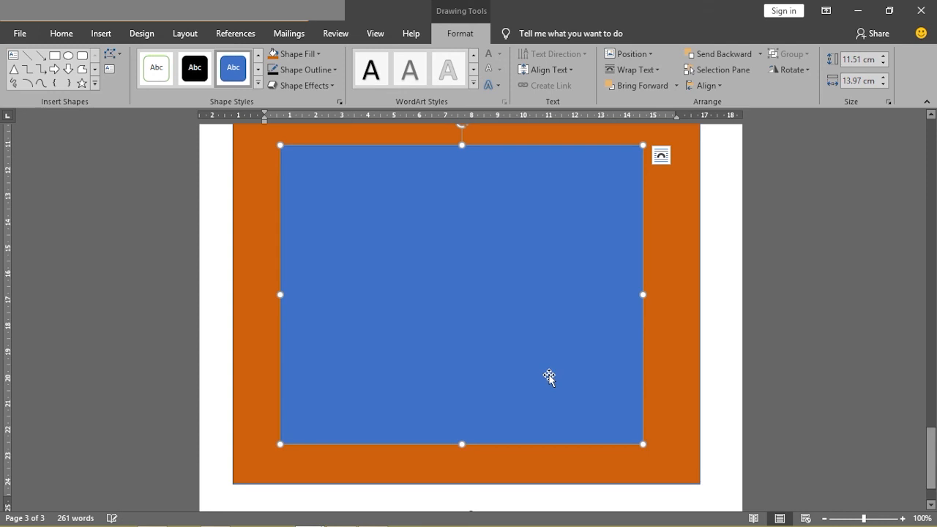